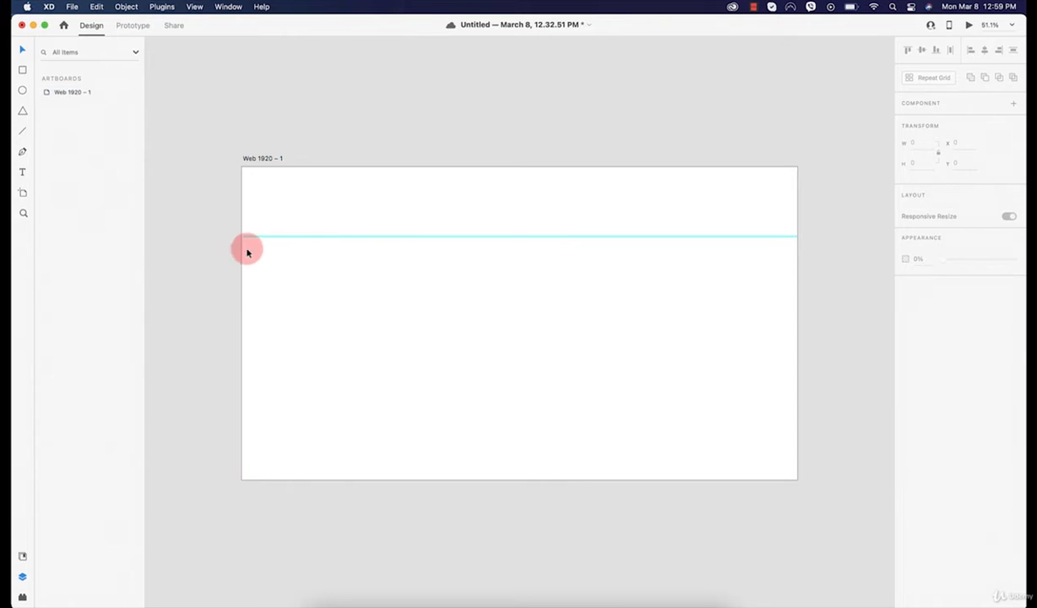
Pull a vertical guide onto the artboard and remove both it and the existing horizontal guide
drag(240, 233, 353, 233)
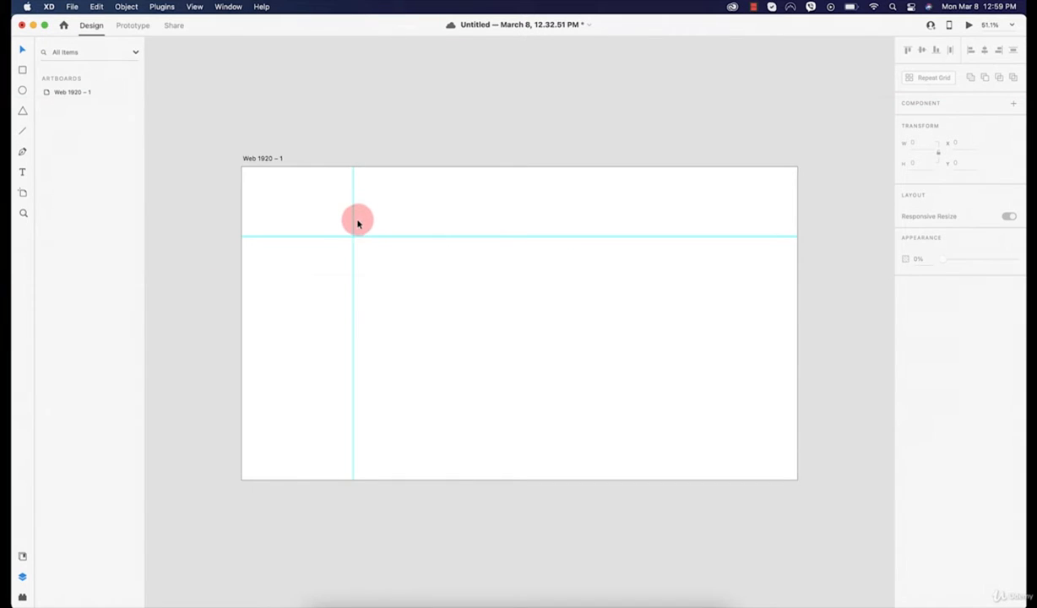
drag(353, 217, 19, 172)
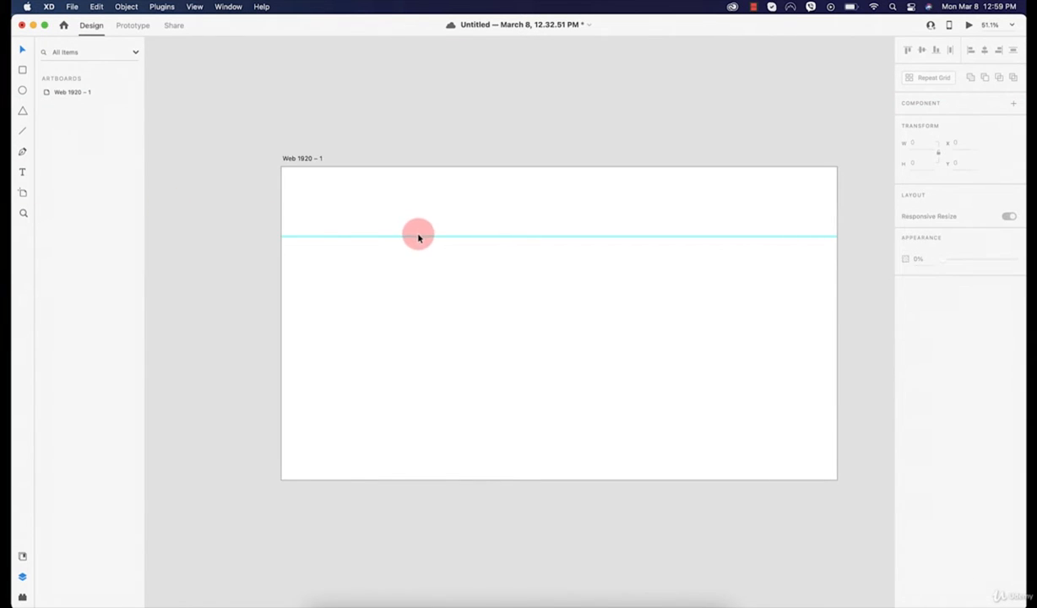
drag(417, 236, 396, 157)
Display the 12-column layout grid on the Web 1920 – 1 artboard and hide it again
click(370, 231)
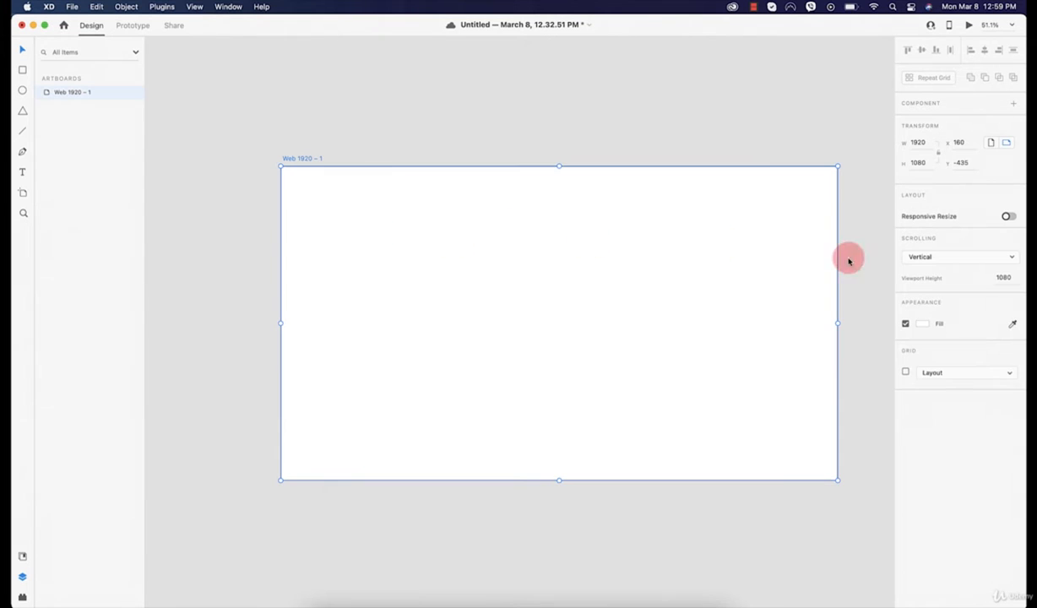
click(905, 372)
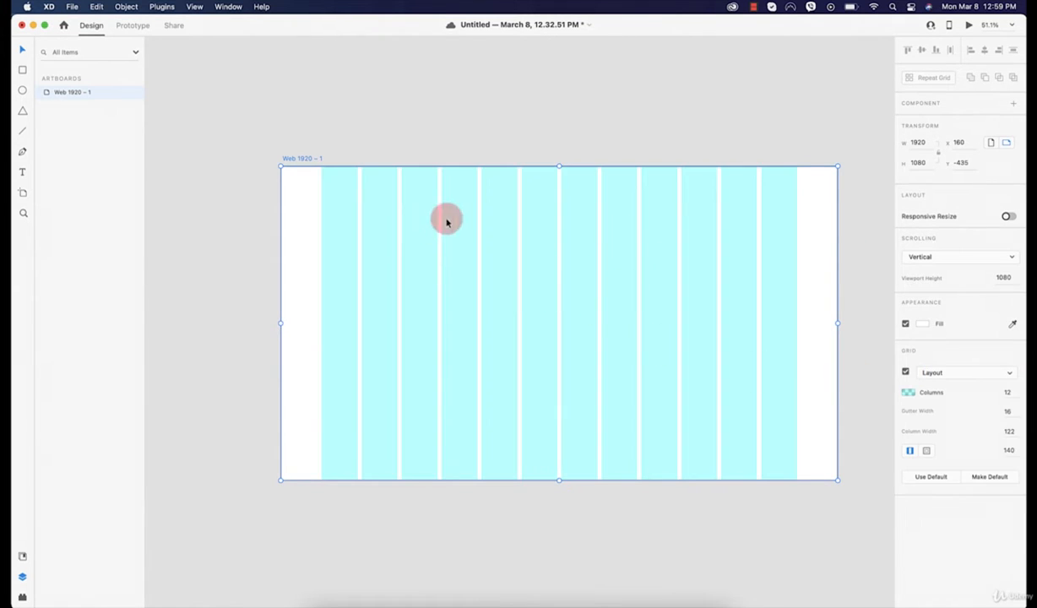
click(906, 372)
click(93, 169)
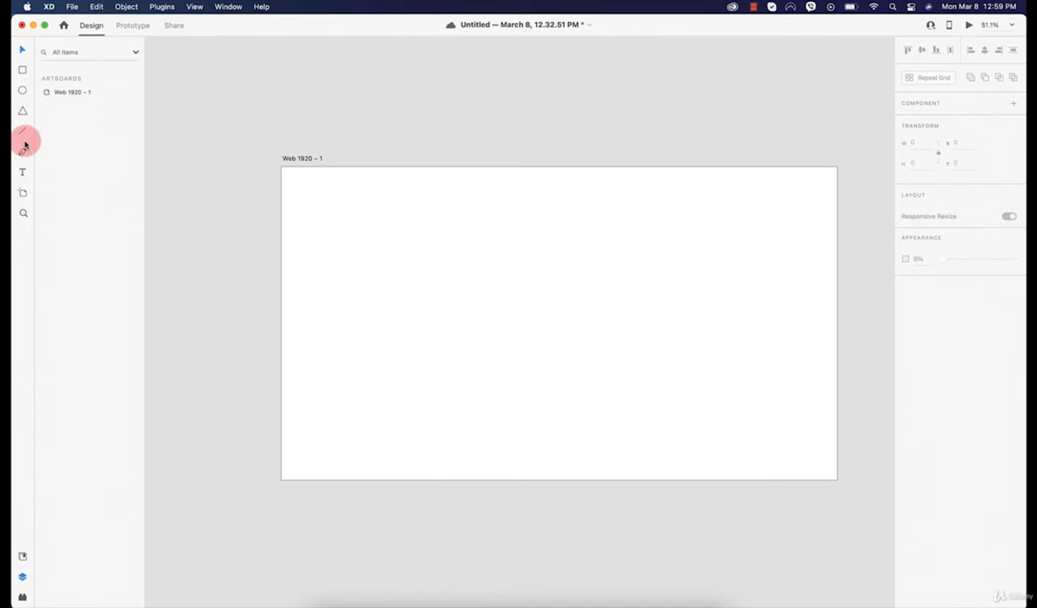
Draw a square about 414 by 414 on the artboard and fill it with light red #FFA3A3
click(21, 71)
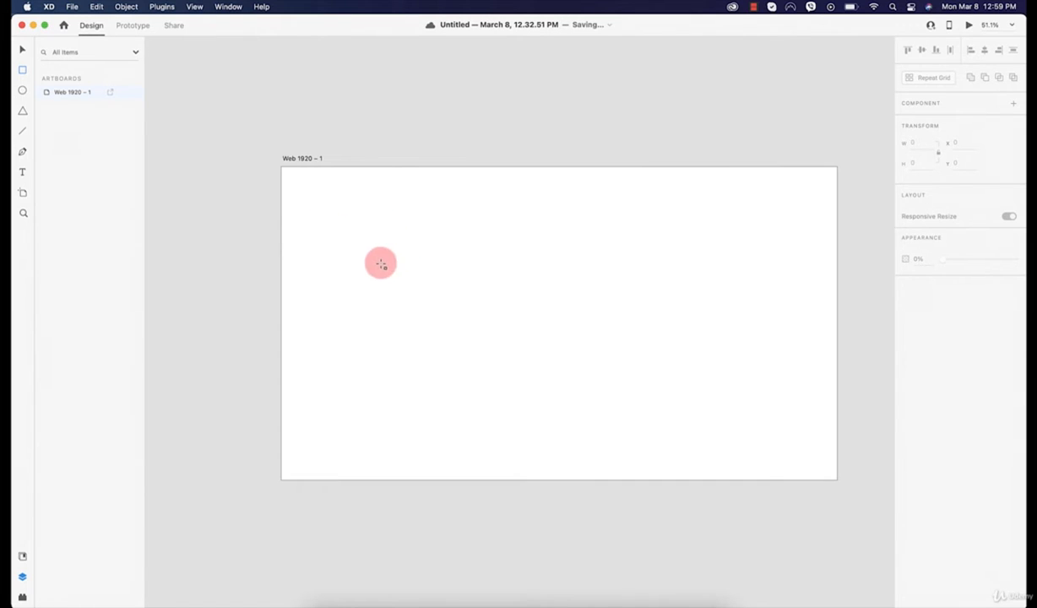
mouse_move(385, 238)
mouse_down()
mouse_move(424, 252)
mouse_move(486, 305)
mouse_move(688, 341)
mouse_move(728, 323)
mouse_move(640, 305)
mouse_move(629, 321)
mouse_move(516, 370)
mouse_move(505, 356)
mouse_up()
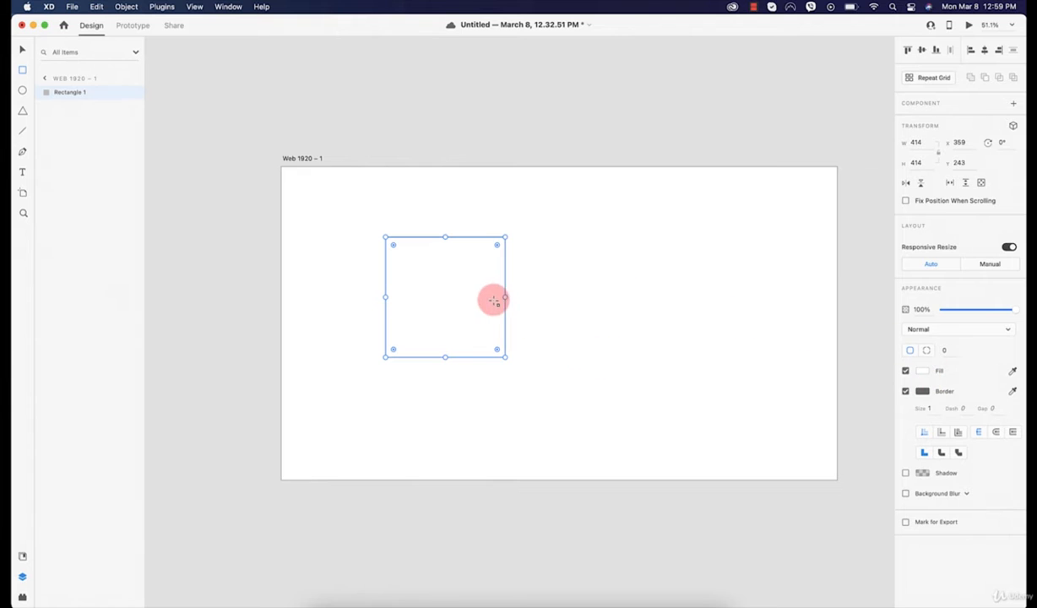
click(920, 374)
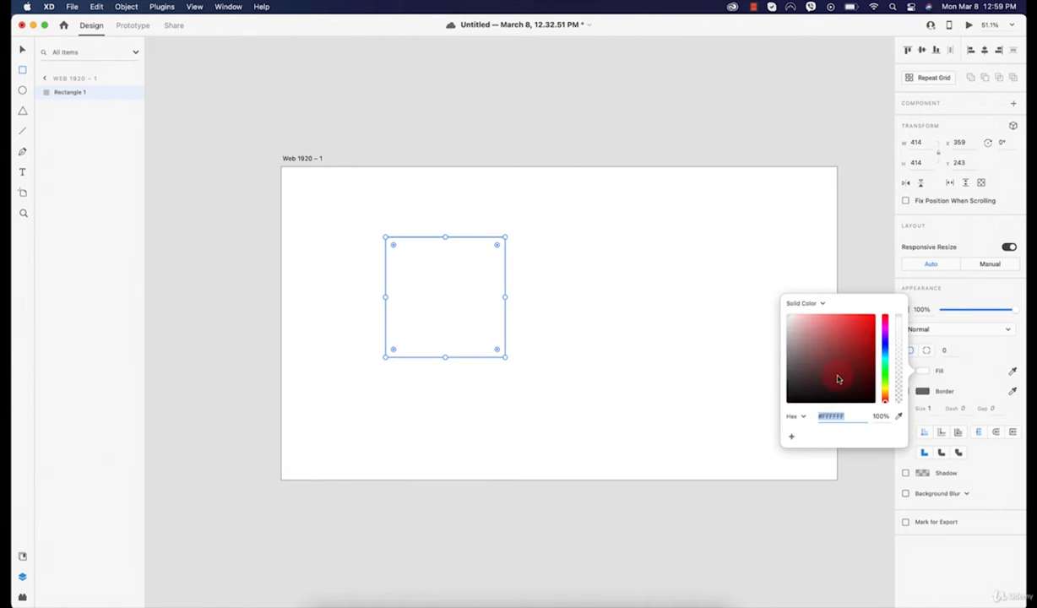
drag(836, 375, 612, 311)
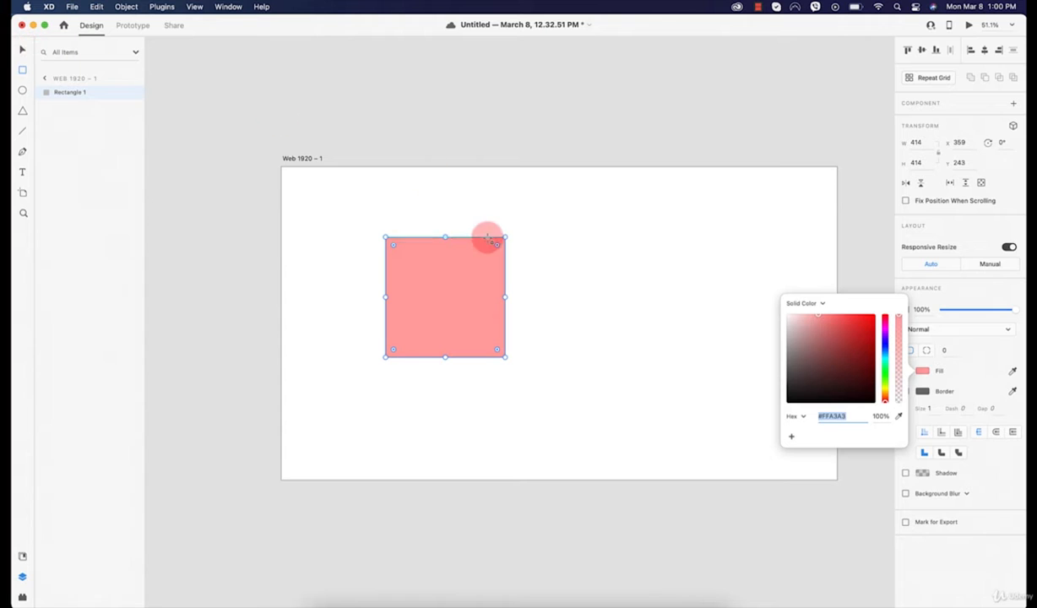
click(981, 363)
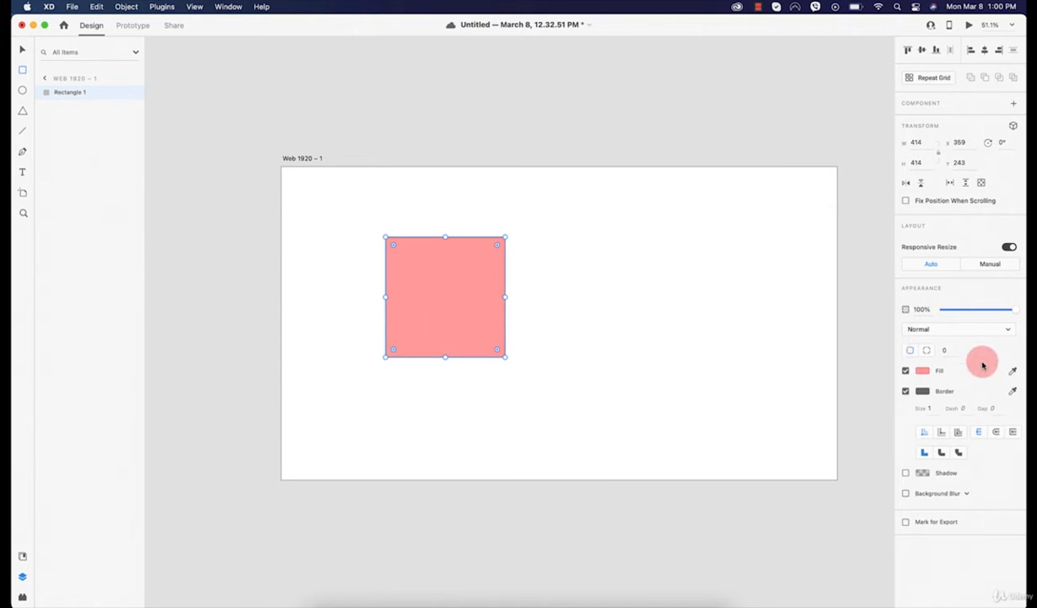
Move the light red square closer to the artboard's left edge, at about X 188, Y 226
key(v)
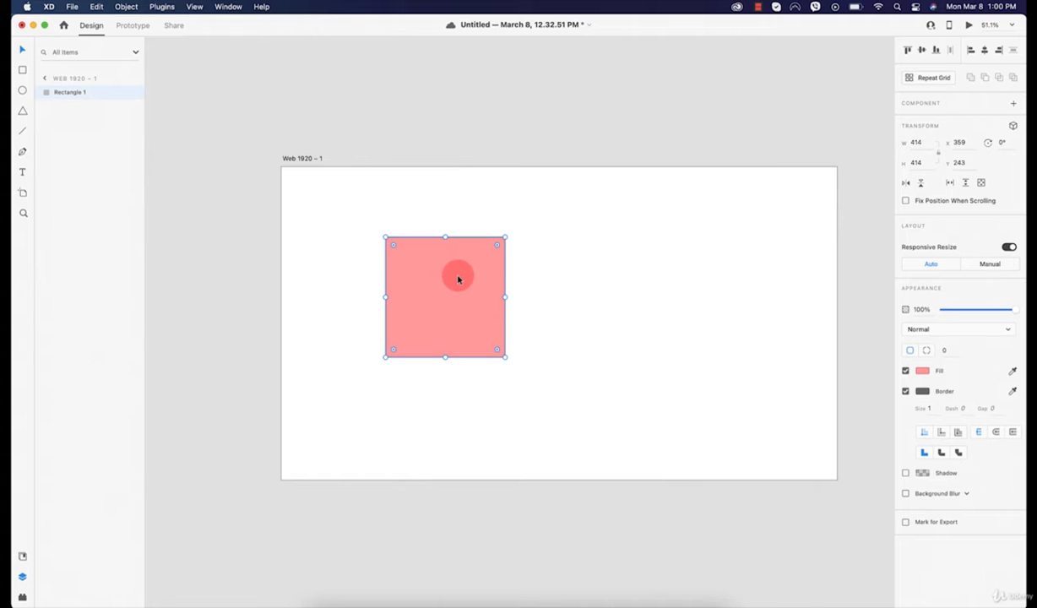
scroll(458, 278, up, 2)
drag(459, 277, 403, 273)
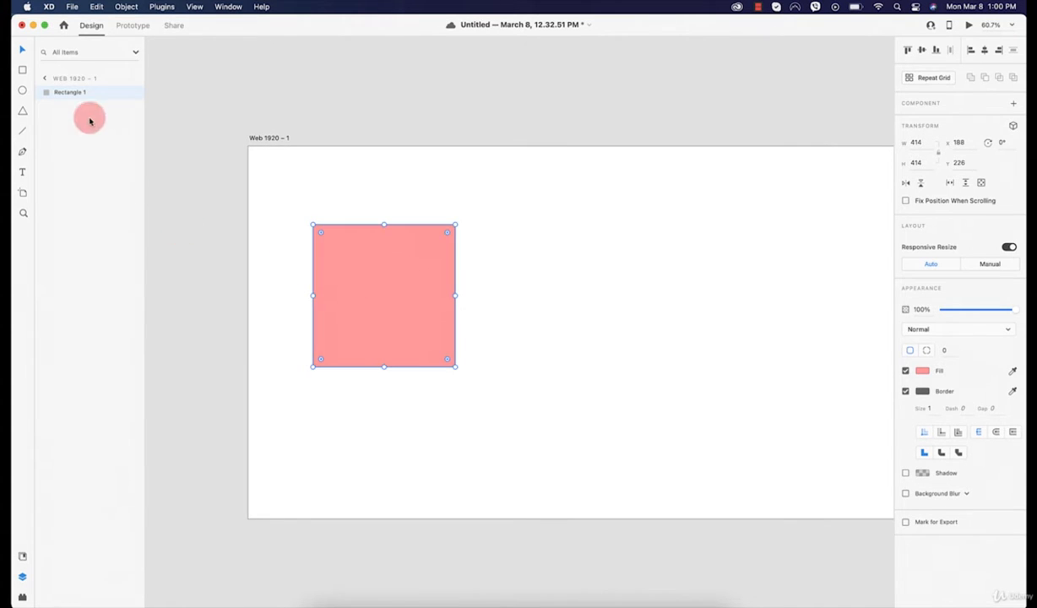
Draw a rectangle about 966 by 318 to the right of the square and fill it with #D9BFBF
click(23, 69)
drag(486, 234, 796, 327)
click(930, 370)
click(815, 333)
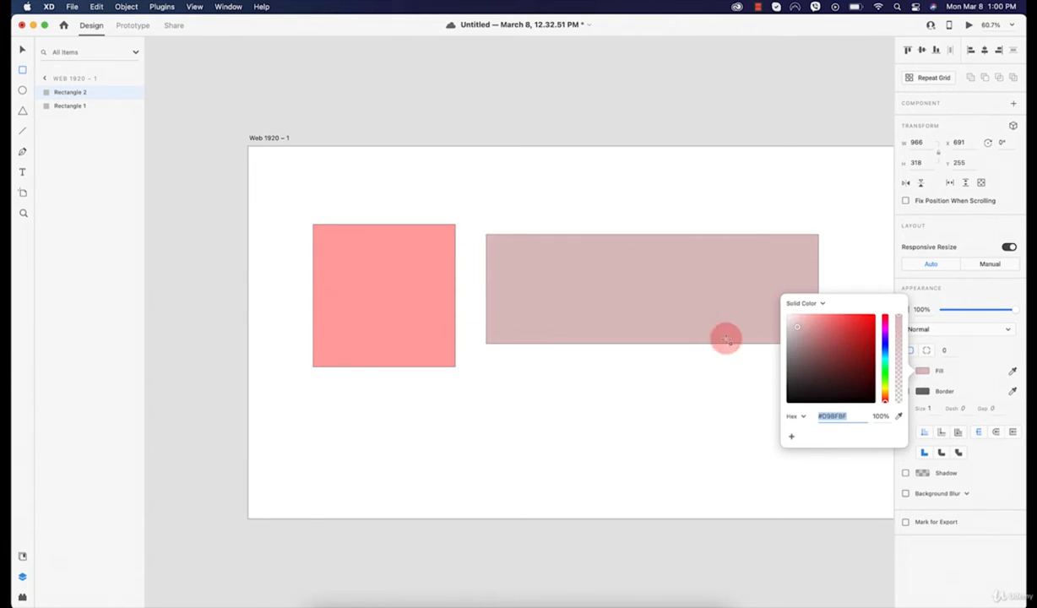
Move the wide rectangle further right to widen its gap from the square
click(23, 49)
click(186, 75)
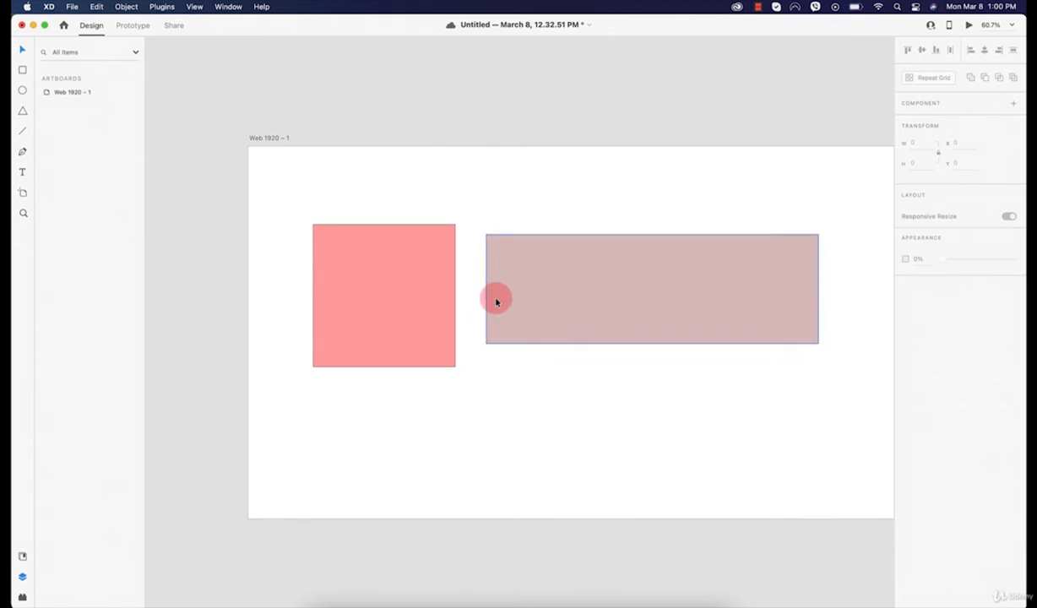
click(393, 297)
drag(505, 260, 544, 262)
Try resizing the light red square to about 536 by 396 and undo both size changes
click(364, 275)
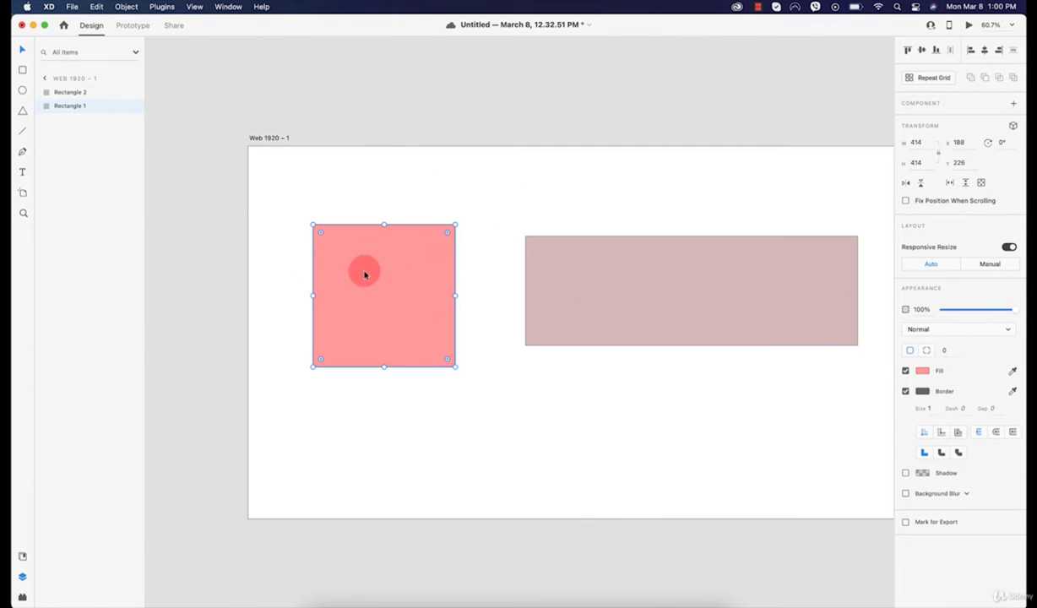
scroll(349, 257, up, 1)
scroll(352, 258, down, 3)
scroll(352, 258, up, 4)
key(super+equal)
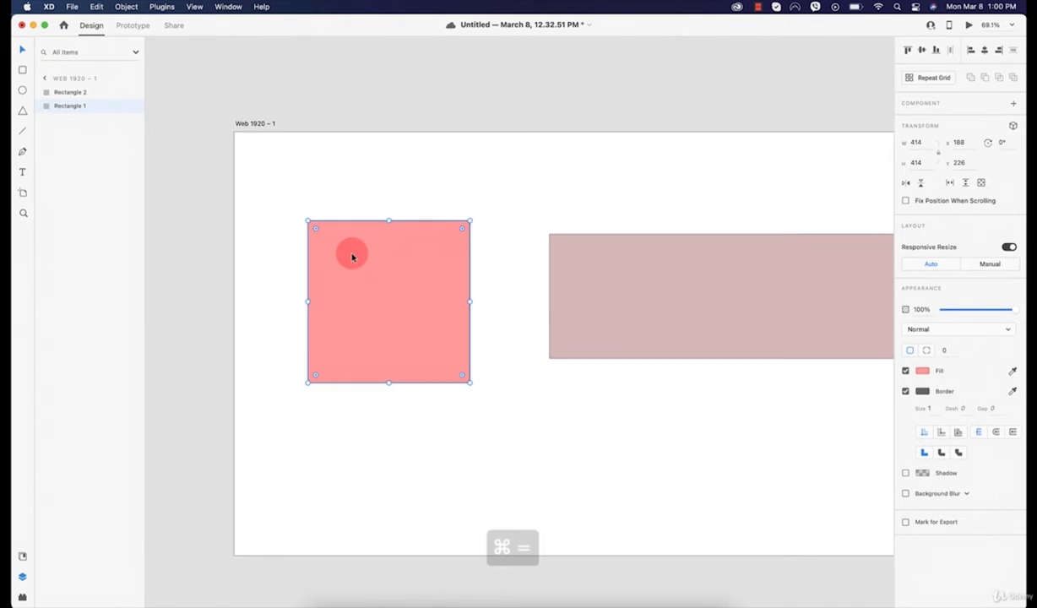
drag(352, 257, 411, 254)
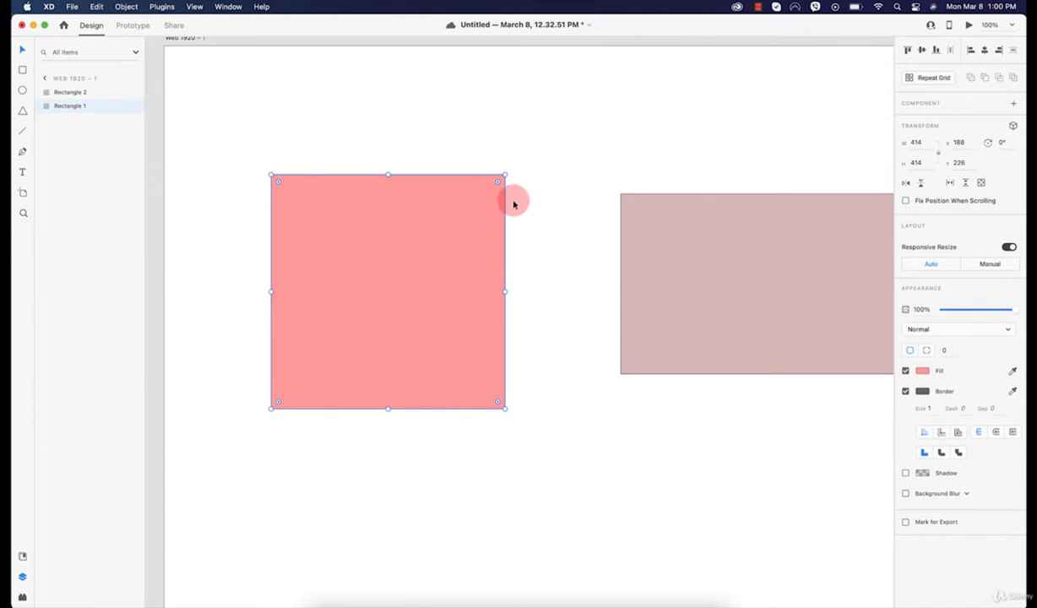
drag(506, 291, 574, 292)
mouse_move(422, 408)
mouse_down()
mouse_move(428, 475)
mouse_move(428, 384)
mouse_move(427, 398)
mouse_up()
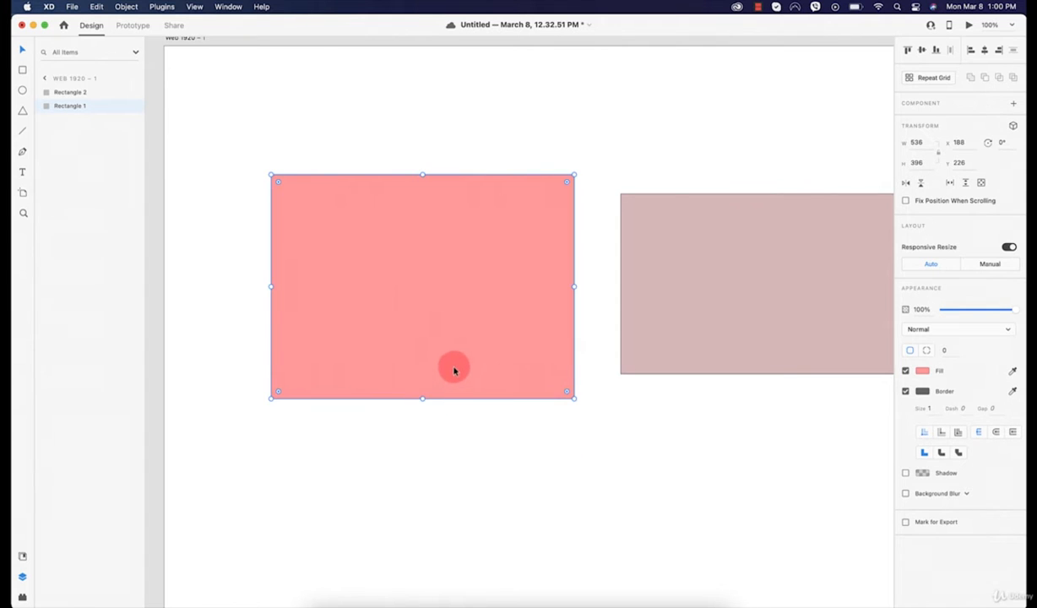
key(super+z)
key(super+z)
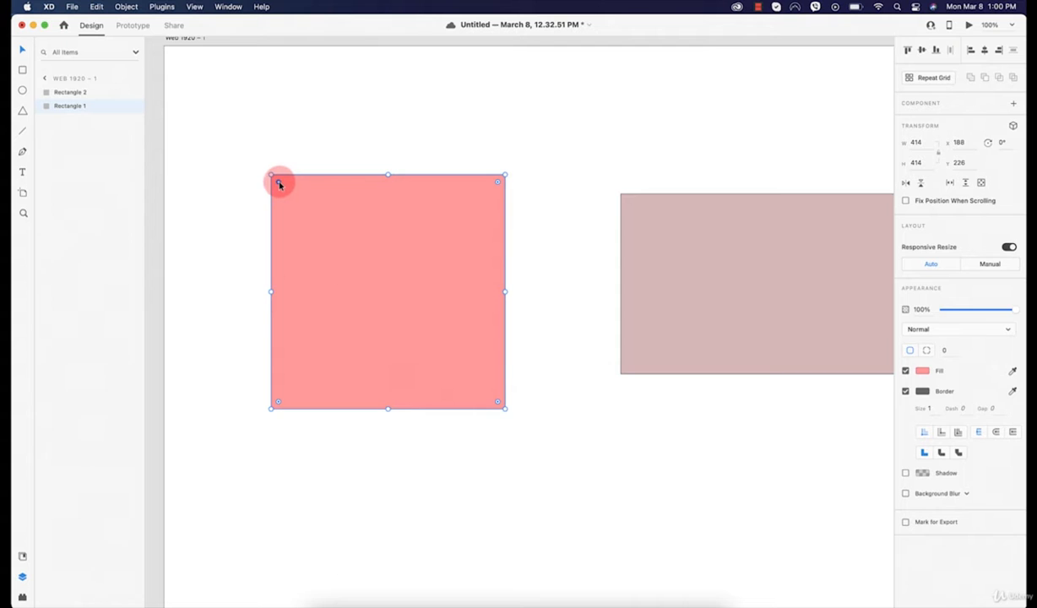
Round all corners of the light red square to a radius of about 44 and shift it to about X 180, Y 217
mouse_move(281, 187)
mouse_down()
mouse_move(299, 209)
mouse_move(291, 203)
mouse_up()
drag(297, 203, 291, 195)
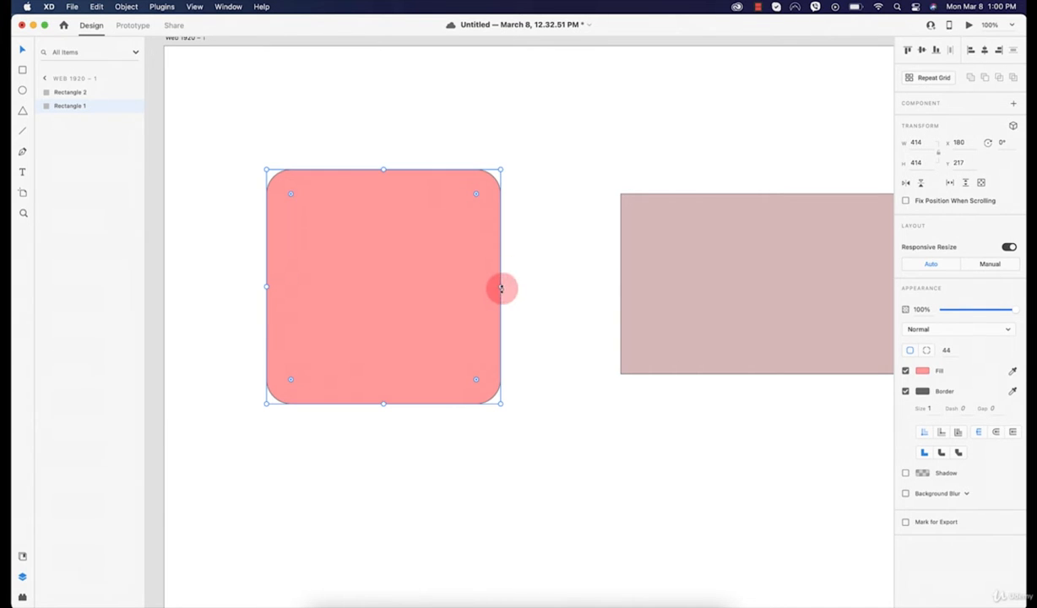
Widen the rounded light red shape to a width of 474
mouse_move(500, 288)
mouse_down()
mouse_move(530, 290)
mouse_move(520, 287)
mouse_up()
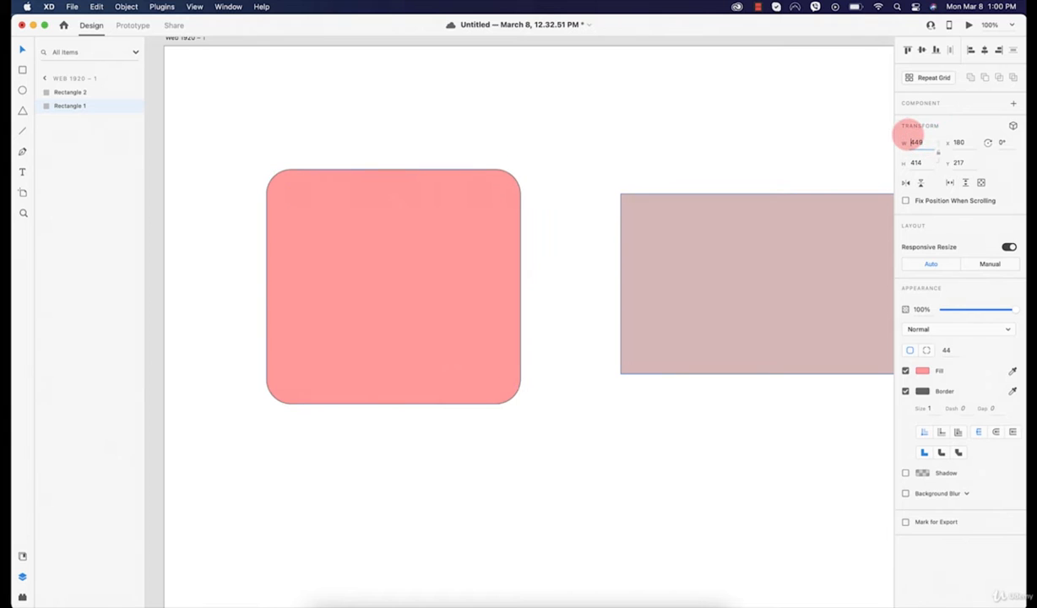
key(Up)
key(Up)
key(Up)
key(Up)
key(Up)
key(Up)
key(Up)
key(Up)
key(Up)
key(Up)
key(Up)
key(Up)
key(Up)
key(Up)
key(Up)
key(Up)
key(Up)
key(Up)
key(Up)
key(Up)
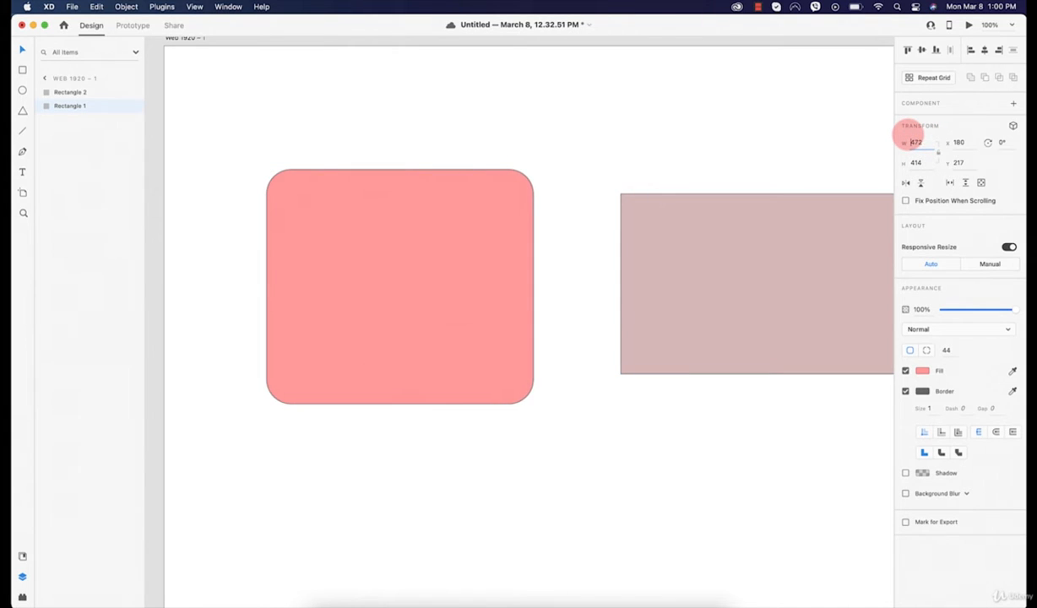
key(Down)
key(Down)
key(Down)
key(Down)
key(Down)
key(Down)
key(Down)
key(Down)
key(Down)
key(Down)
key(Down)
key(Down)
key(Down)
key(Down)
key(Down)
key(Down)
key(Down)
key(Down)
key(Down)
key(Down)
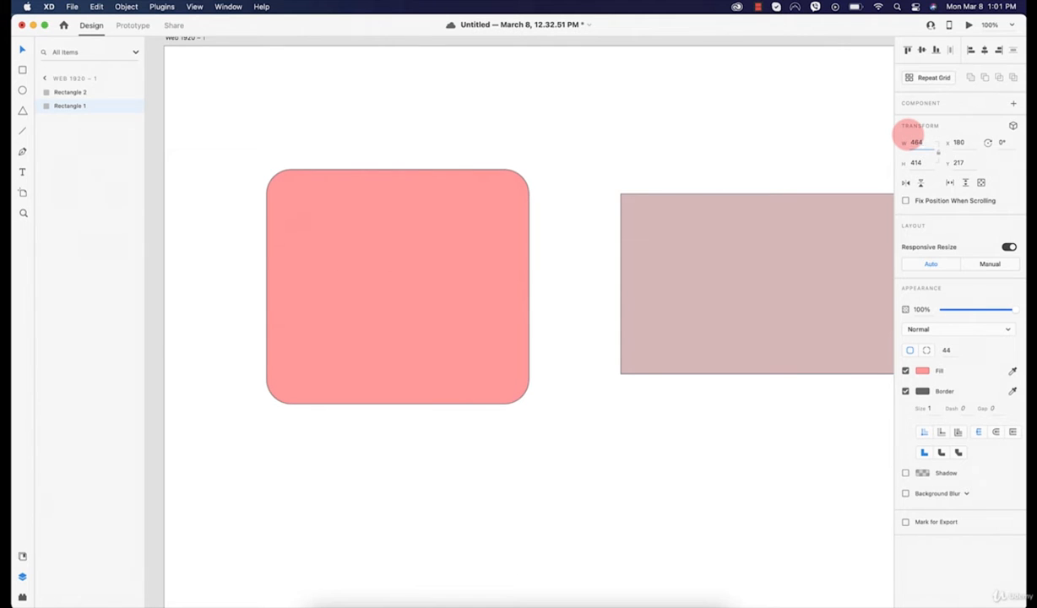
key(Up)
key(Up)
key(Up)
key(Up)
key(Up)
key(Up)
key(Up)
key(Up)
key(Up)
key(Up)
key(Up)
key(Up)
key(Up)
key(Up)
key(Up)
key(Up)
key(Up)
key(Up)
key(Up)
key(Up)
key(Down)
key(Down)
key(Down)
key(Down)
key(Down)
key(Down)
key(Down)
key(Down)
key(Down)
key(Down)
key(Down)
key(Down)
key(Down)
key(Down)
key(Down)
key(Down)
key(Down)
key(Down)
key(Down)
key(Down)
key(Up)
key(Up)
key(Up)
key(Up)
key(Up)
key(Up)
key(Up)
key(Up)
key(Up)
key(Up)
key(Up)
key(Up)
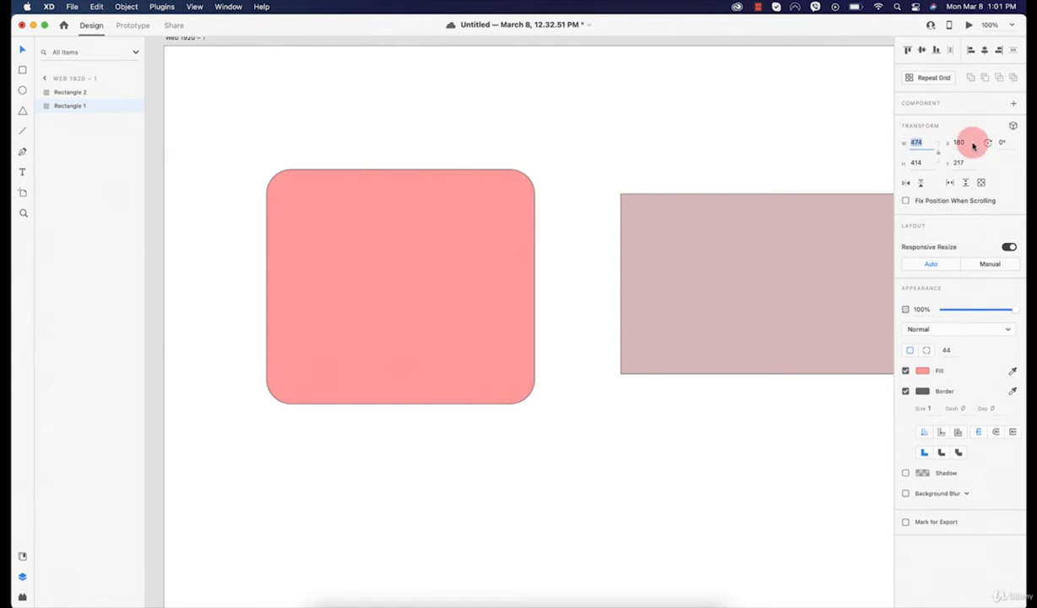
Reduce the rounded light red shape's height to 384
click(925, 157)
key(Down)
key(Down)
key(Down)
key(Down)
key(Down)
key(Down)
key(Down)
key(Down)
key(Down)
key(Down)
key(Down)
key(Down)
key(Down)
key(Down)
key(Down)
key(Down)
key(Down)
key(Down)
key(Down)
key(Down)
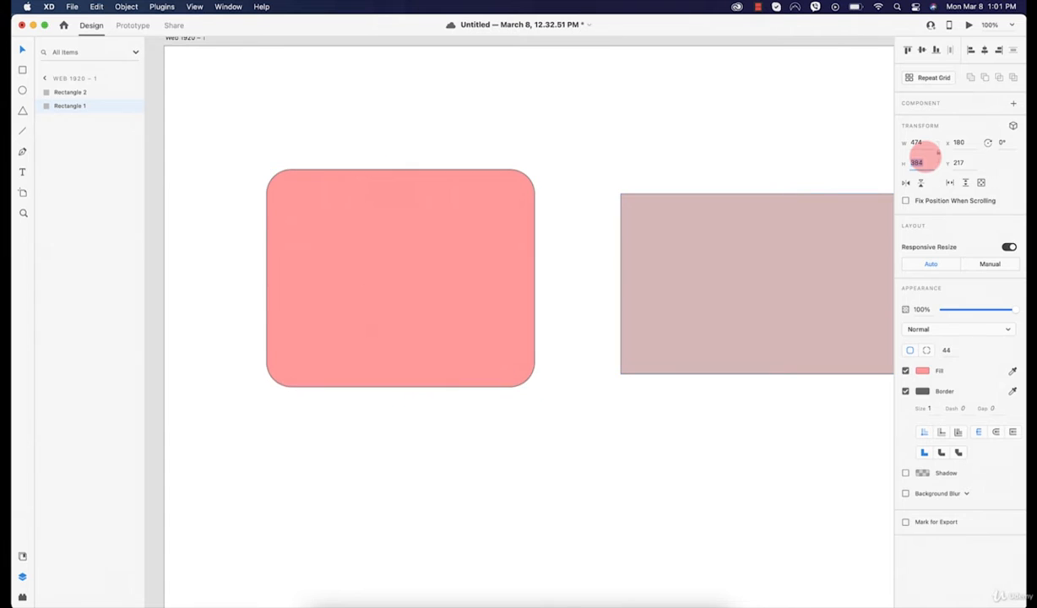
Increase the rounded light red shape's height to 404
key(Up)
key(Up)
key(Up)
key(Up)
key(Up)
key(Up)
key(Up)
key(Up)
key(Up)
key(Up)
key(Up)
key(Up)
key(Up)
key(Up)
key(Up)
key(Up)
key(Up)
key(Up)
key(Up)
key(Up)
key(Down)
key(Down)
key(Down)
key(Down)
key(Down)
key(Down)
key(Down)
key(Down)
key(Down)
key(Down)
key(Down)
key(Down)
key(Down)
key(Down)
key(Down)
key(Down)
key(Down)
key(Down)
key(Down)
key(Down)
key(Down)
key(Down)
key(Down)
key(Down)
key(Down)
key(Down)
key(Down)
key(Down)
key(Down)
key(Down)
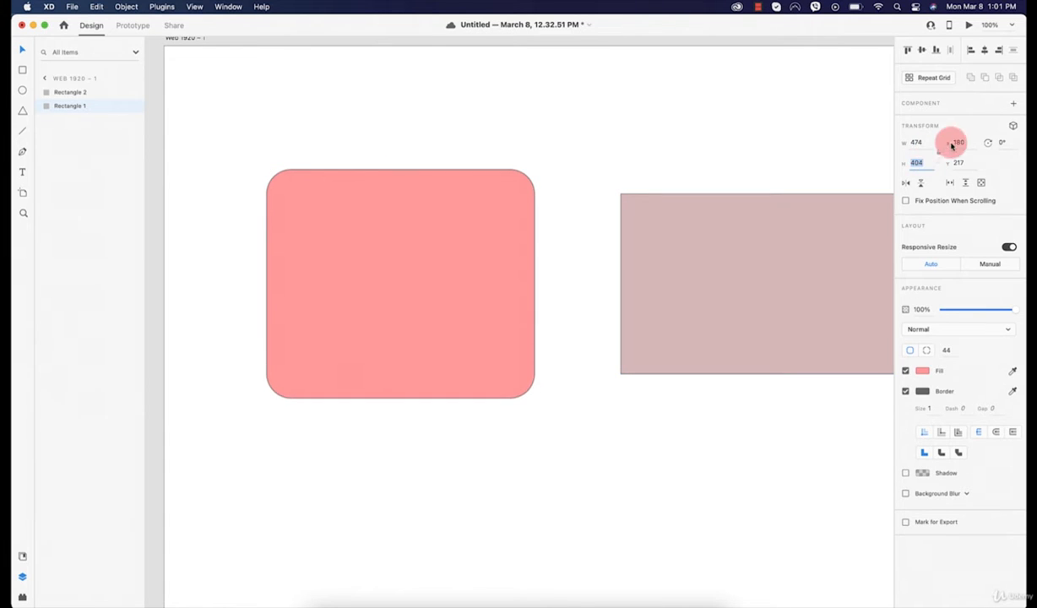
Try shifting the rounded light red shape horizontally to X 190, and return it to X 180
key(Down)
key(Down)
key(Down)
key(Down)
key(Down)
key(Down)
key(Down)
key(Down)
key(Down)
key(Down)
key(Down)
key(Down)
key(Down)
key(Down)
key(Down)
key(Down)
key(Down)
key(Down)
key(Down)
key(Down)
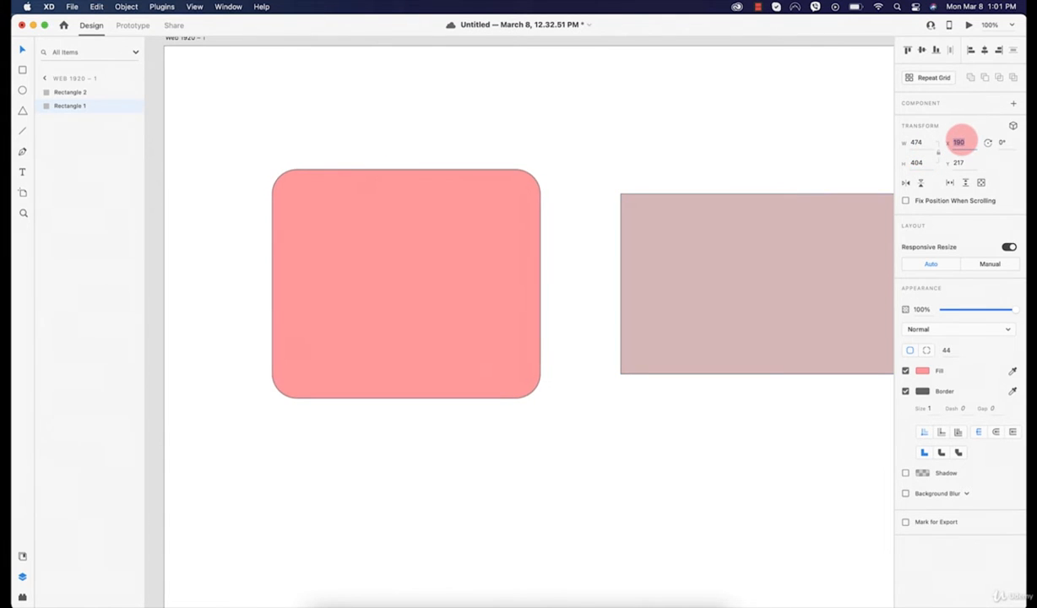
key(Up)
key(Up)
key(Up)
key(Up)
key(Up)
key(Up)
key(Up)
key(Up)
key(Up)
key(Up)
key(Up)
key(Up)
key(Up)
key(Up)
key(Up)
key(Up)
key(Up)
key(Up)
key(Up)
key(Up)
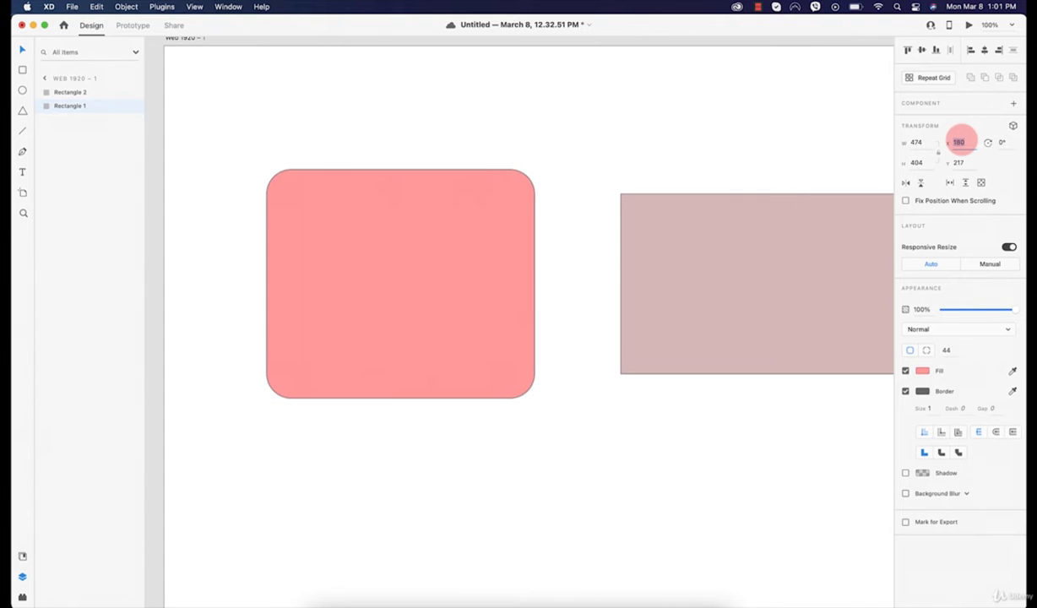
Move the rounded light red shape to X 150 and Y 237 using its position values
key(Up)
key(Up)
key(Up)
key(Up)
key(Up)
key(Up)
key(Up)
key(Up)
key(Up)
key(Up)
key(Up)
key(Up)
key(Up)
key(Up)
key(Up)
key(Up)
key(Up)
key(Up)
key(Up)
key(Up)
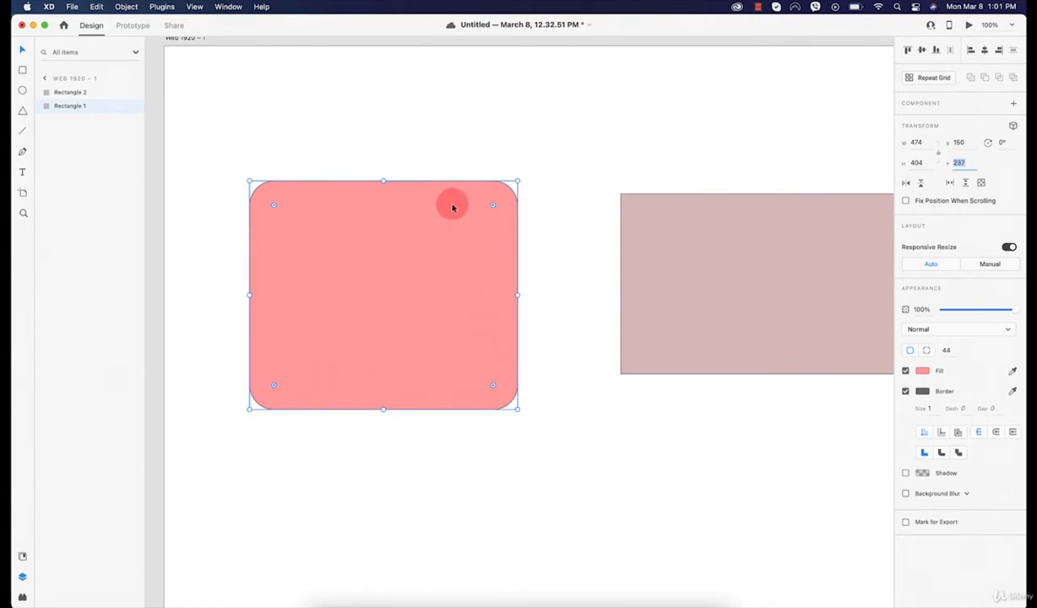
Reposition the rounded light red shape freehand on the artboard, ending at about X 129, Y 204
drag(418, 239, 384, 240)
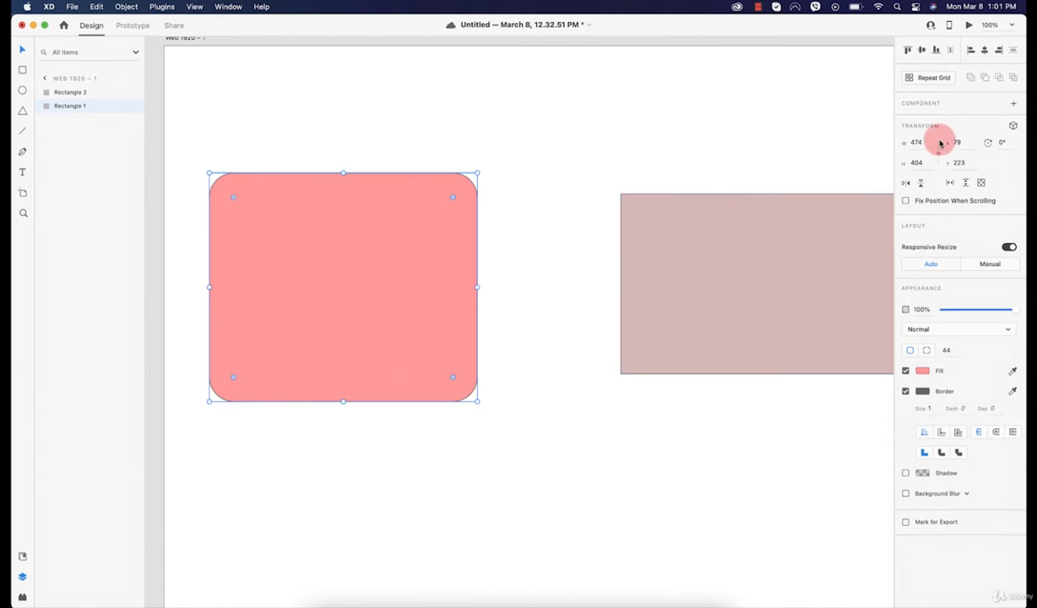
drag(361, 302, 385, 287)
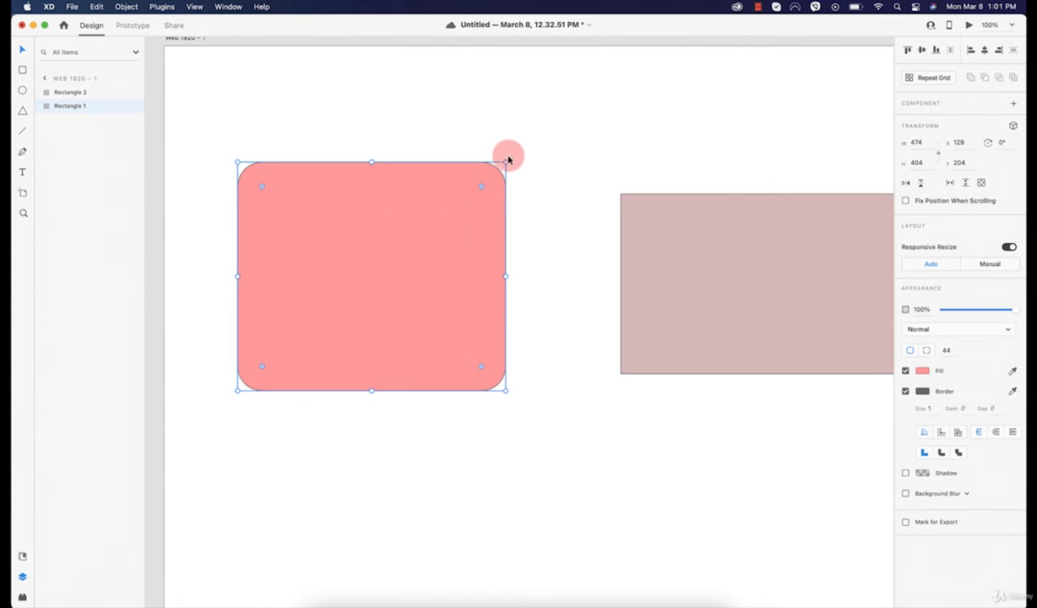
Try rotating the rounded light red shape from its corner and to about 8 degrees, undoing both rotations
mouse_move(506, 158)
mouse_down()
mouse_move(426, 125)
mouse_move(396, 125)
mouse_move(490, 153)
mouse_up()
key(super+z)
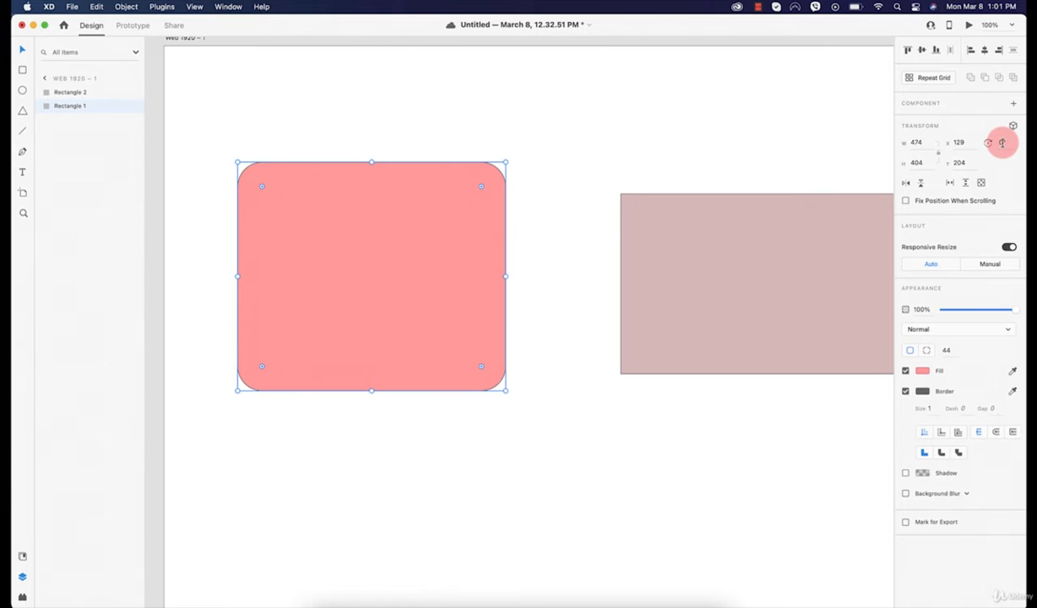
drag(1001, 142, 1002, 143)
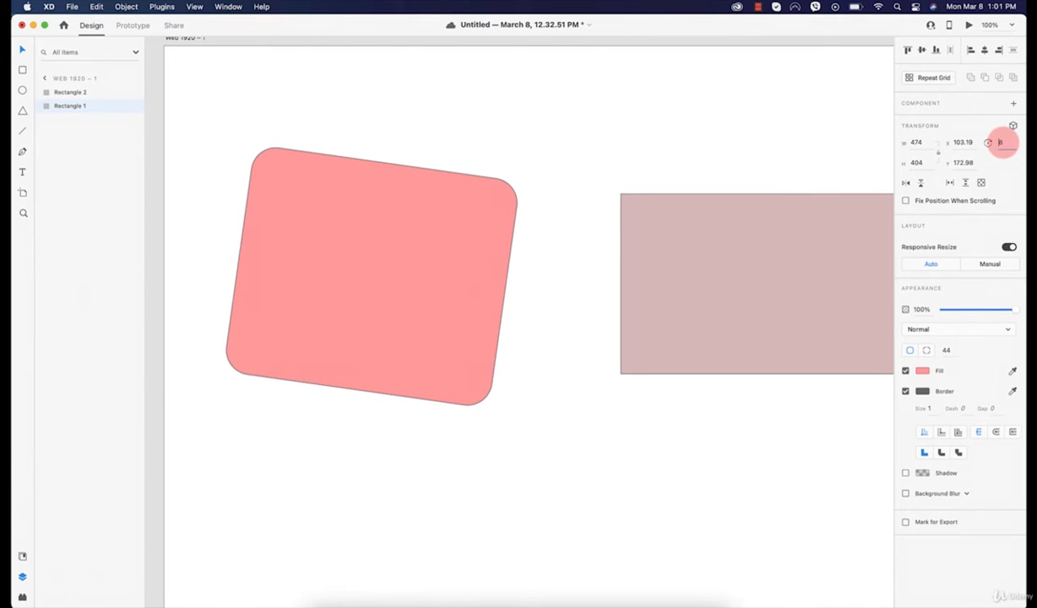
key(super+z)
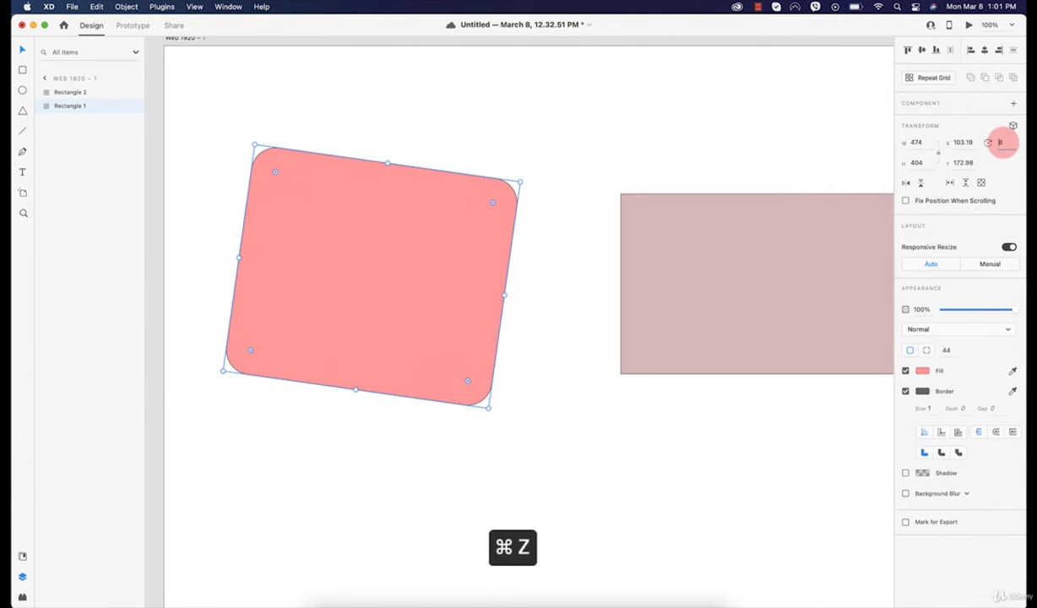
key(super+z)
click(518, 245)
click(429, 282)
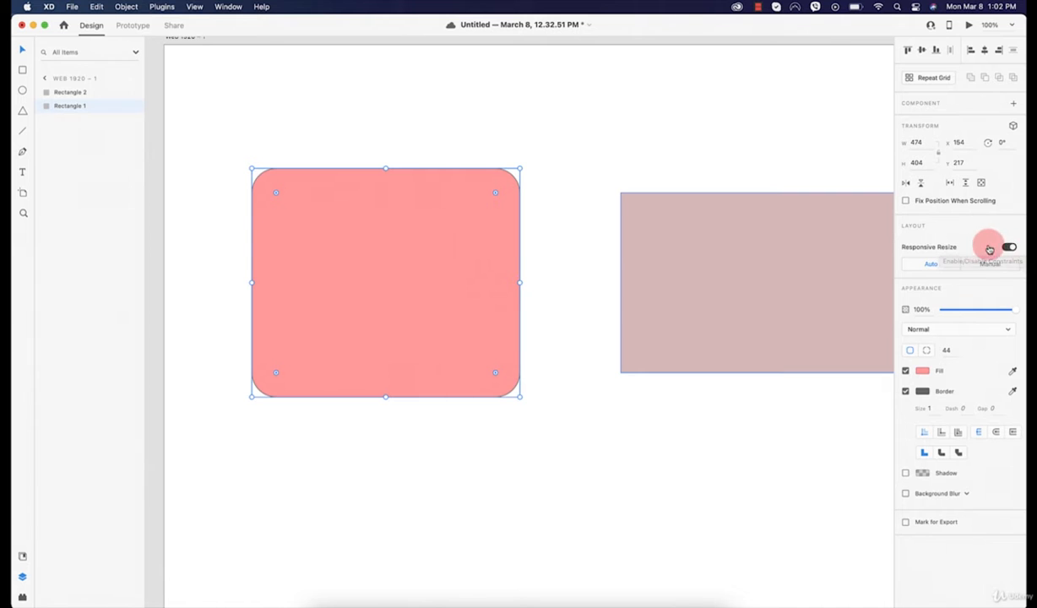
Try adjusting the rounded light red shape's opacity and leave it at 100%
scroll(384, 260, down, 1)
scroll(486, 263, down, 2)
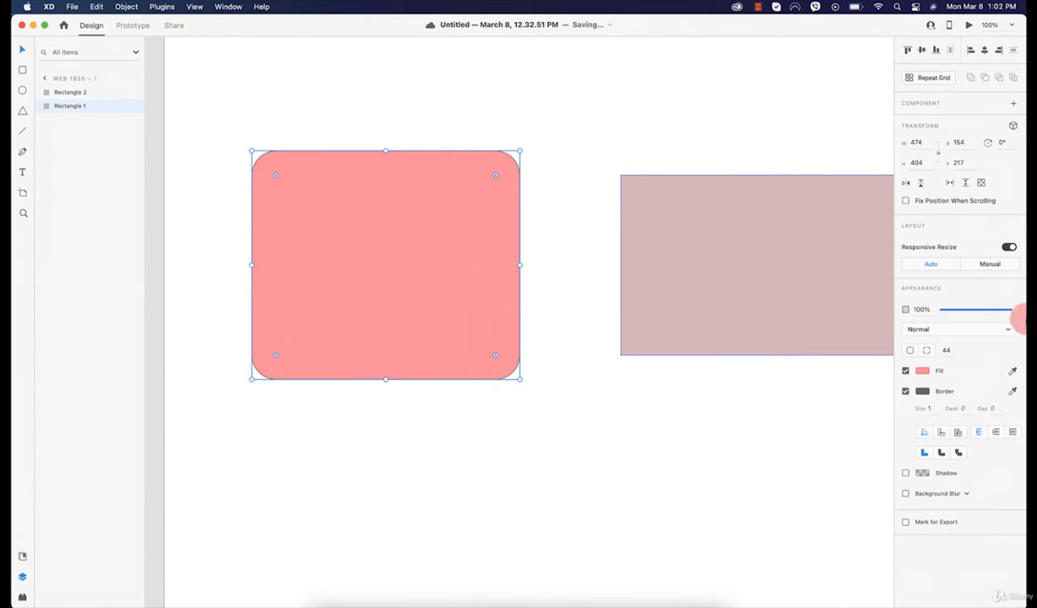
mouse_move(1015, 312)
mouse_down()
mouse_move(925, 310)
mouse_move(1020, 310)
mouse_up()
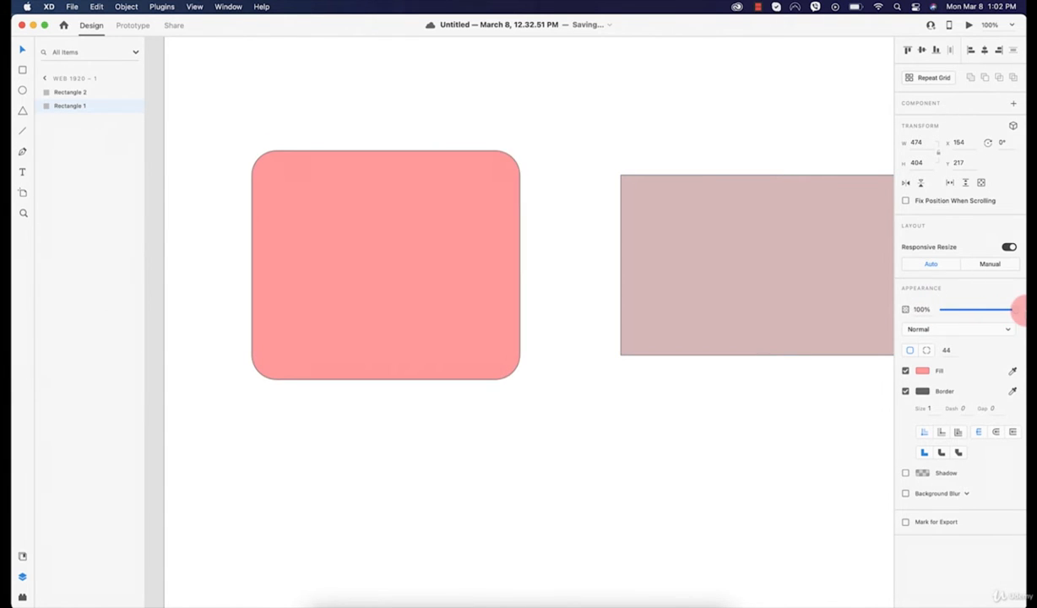
Move the light red shape to about X 290, Y 239 and overlap it with the dusty pink rectangle at about X 117, Y 361
drag(456, 274, 621, 280)
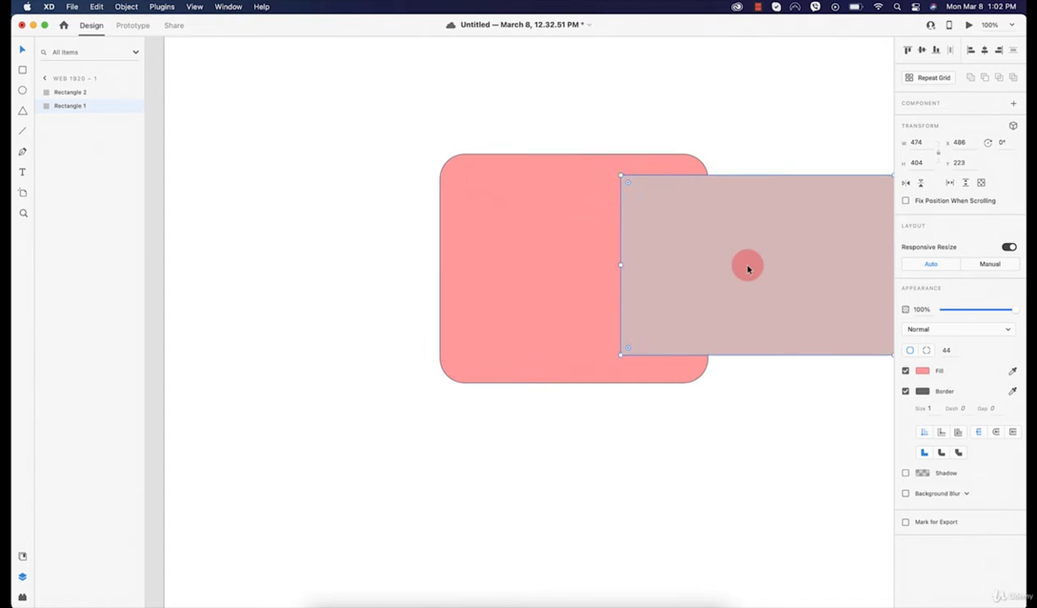
drag(747, 269, 404, 302)
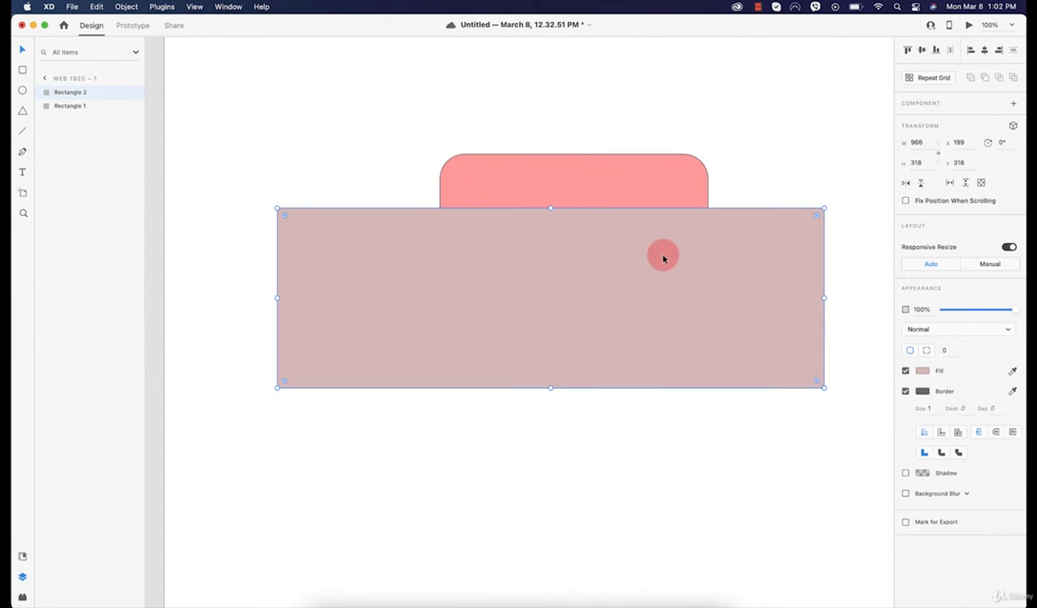
drag(664, 259, 642, 385)
drag(625, 269, 510, 279)
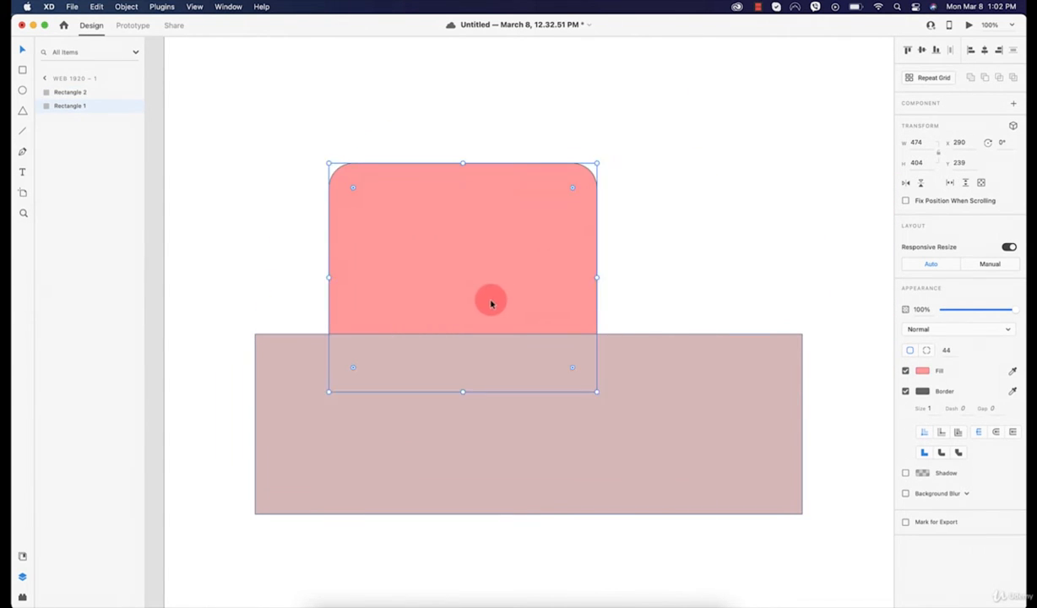
drag(472, 381, 474, 284)
Reorder the layers so that Rectangle 1 lies above Rectangle 2
click(59, 105)
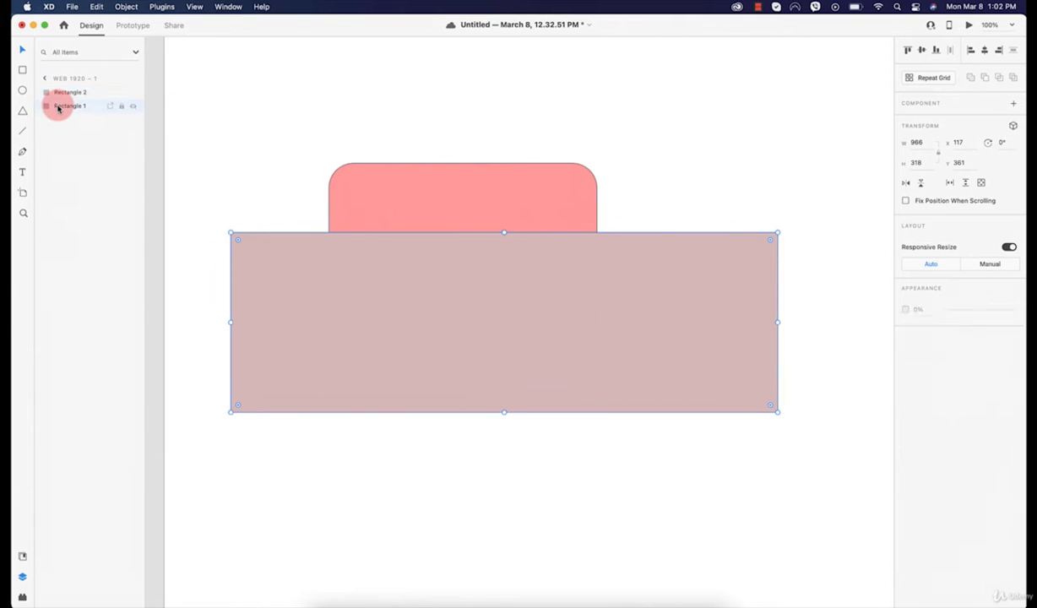
click(355, 271)
click(67, 105)
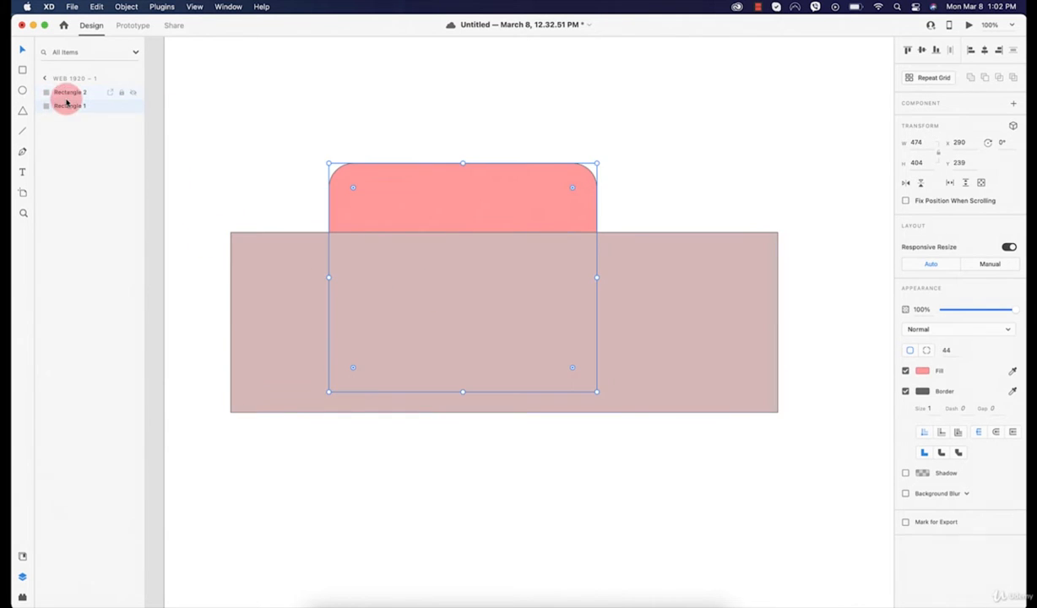
click(66, 92)
click(68, 97)
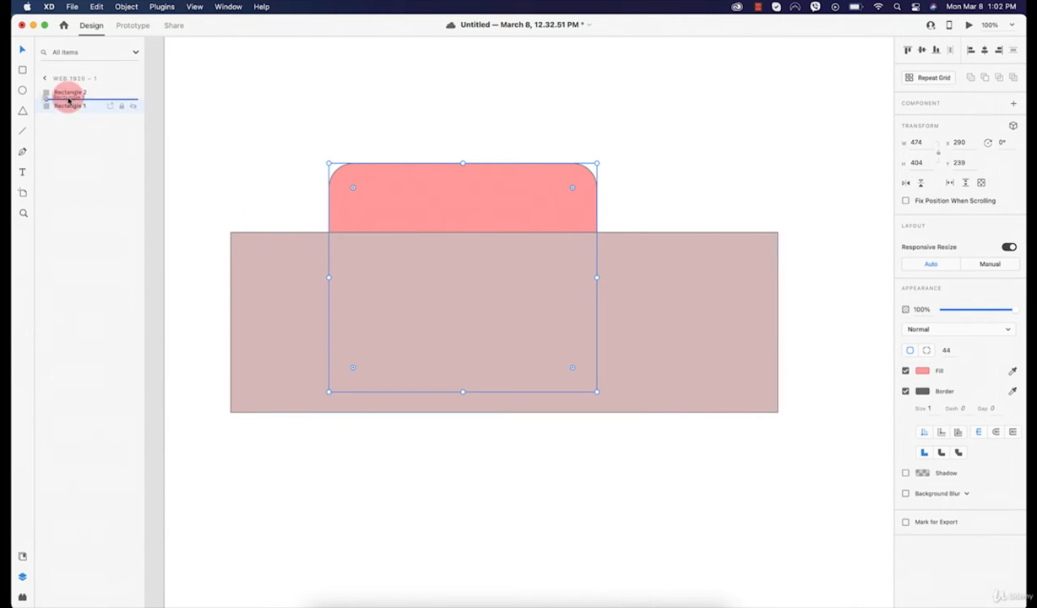
drag(69, 94, 69, 93)
click(814, 366)
Keep the light red shape's opacity at 100% and reduce the radius of all its corners to about 26
click(509, 299)
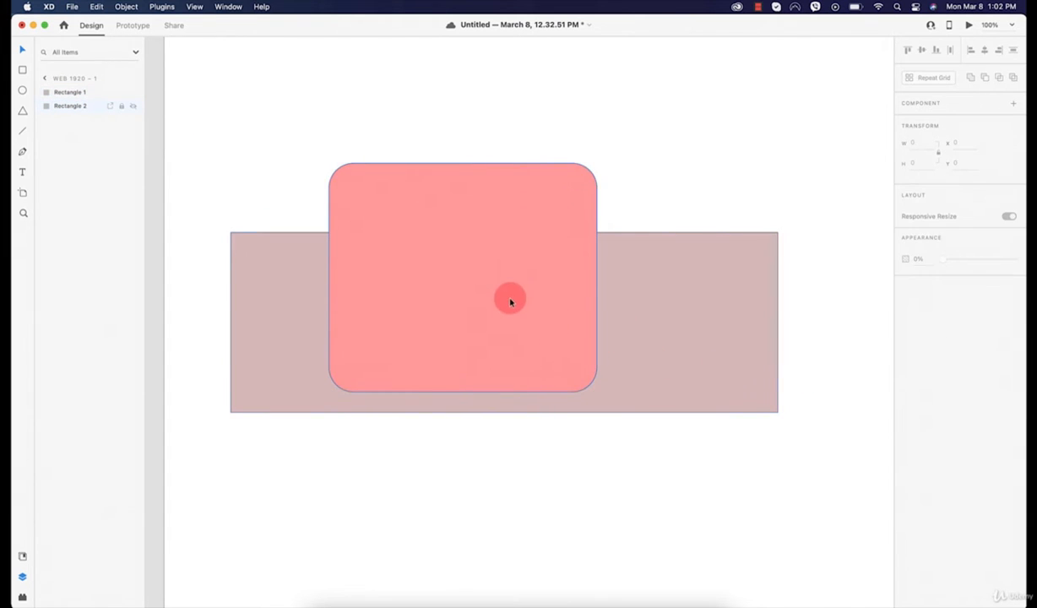
mouse_move(1000, 309)
mouse_down()
mouse_move(959, 309)
mouse_move(1007, 309)
mouse_up()
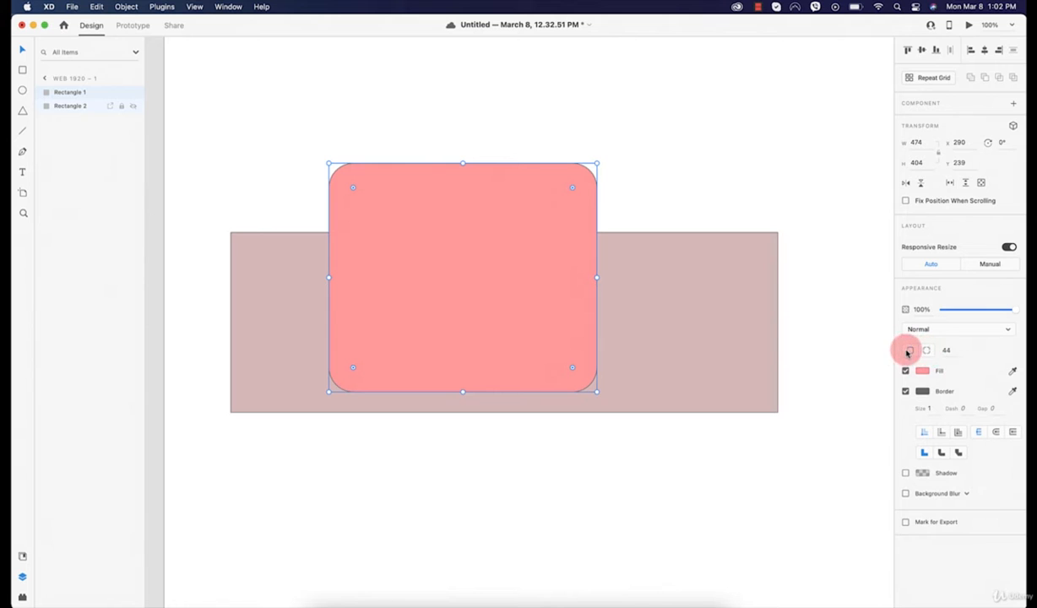
click(946, 349)
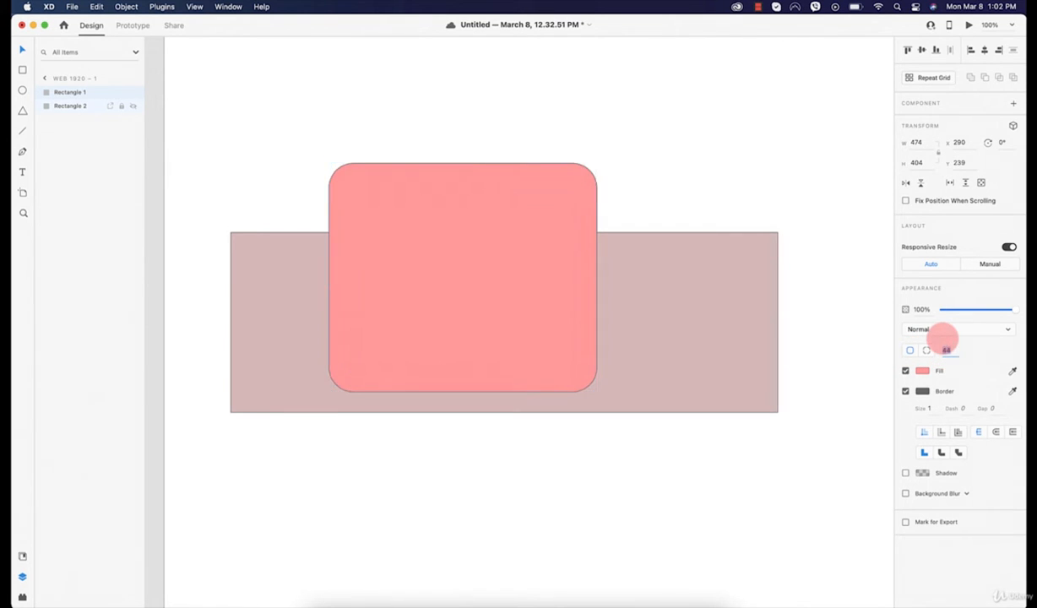
click(577, 200)
drag(568, 200, 582, 177)
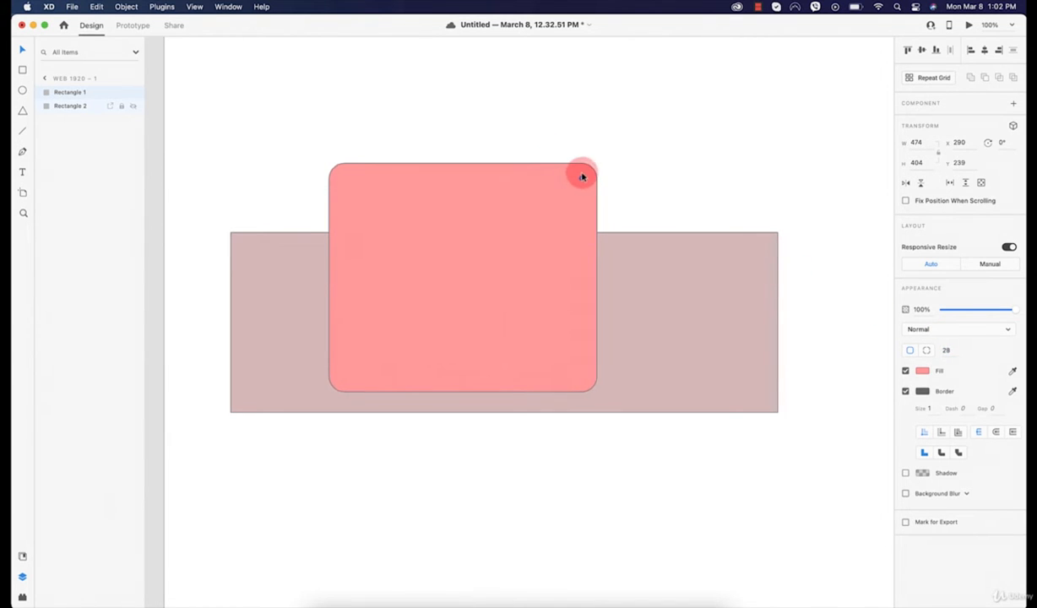
Switch the light red shape to separate corner radii and set its upper-left corner radius to 0
click(926, 351)
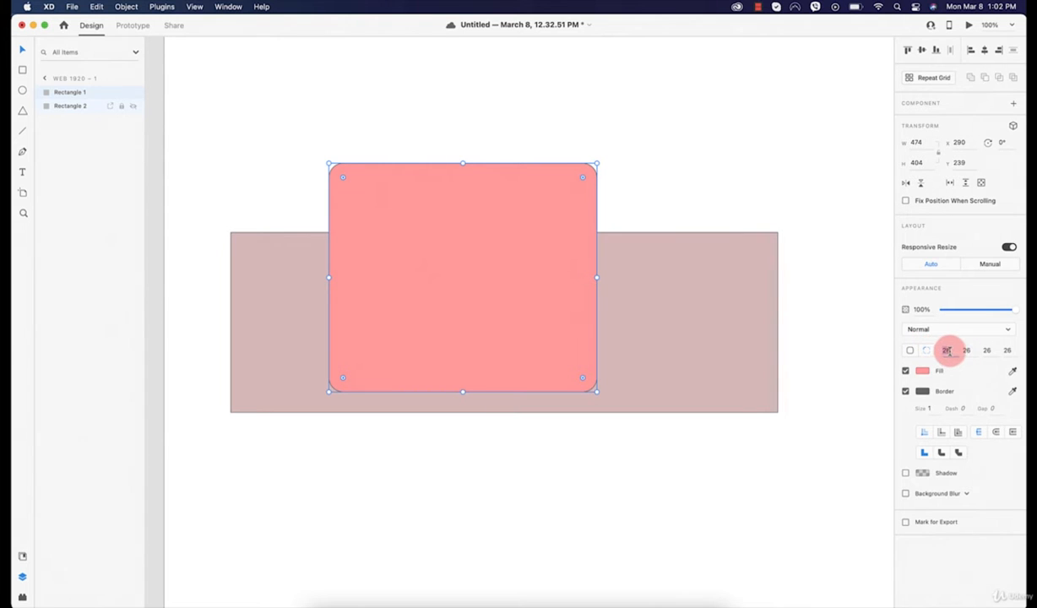
click(947, 351)
text(0)
key(Return)
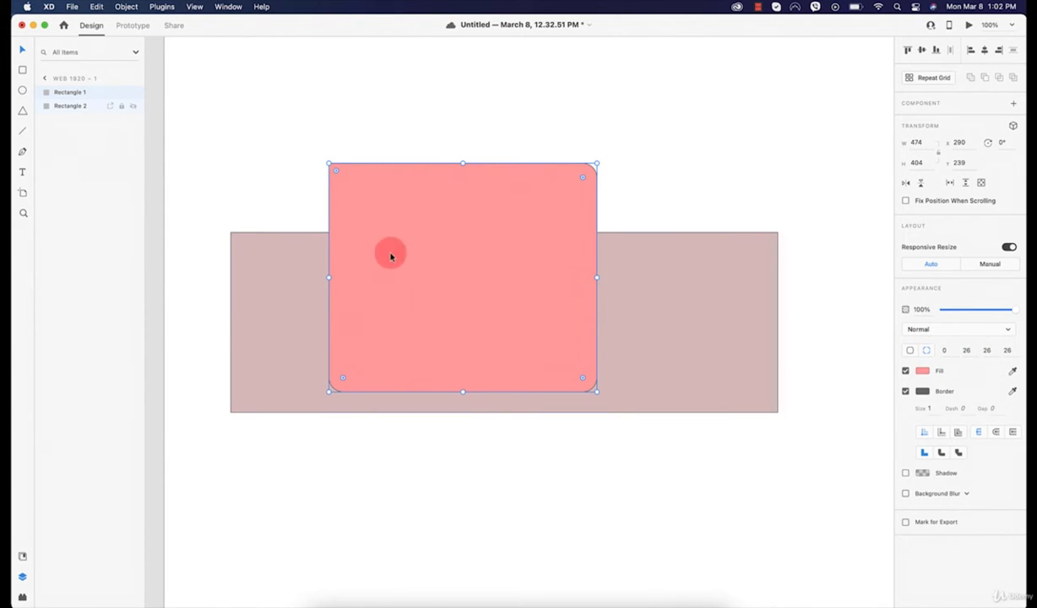
click(235, 146)
Set the light red shape's lower-left corner radius to 0
click(453, 284)
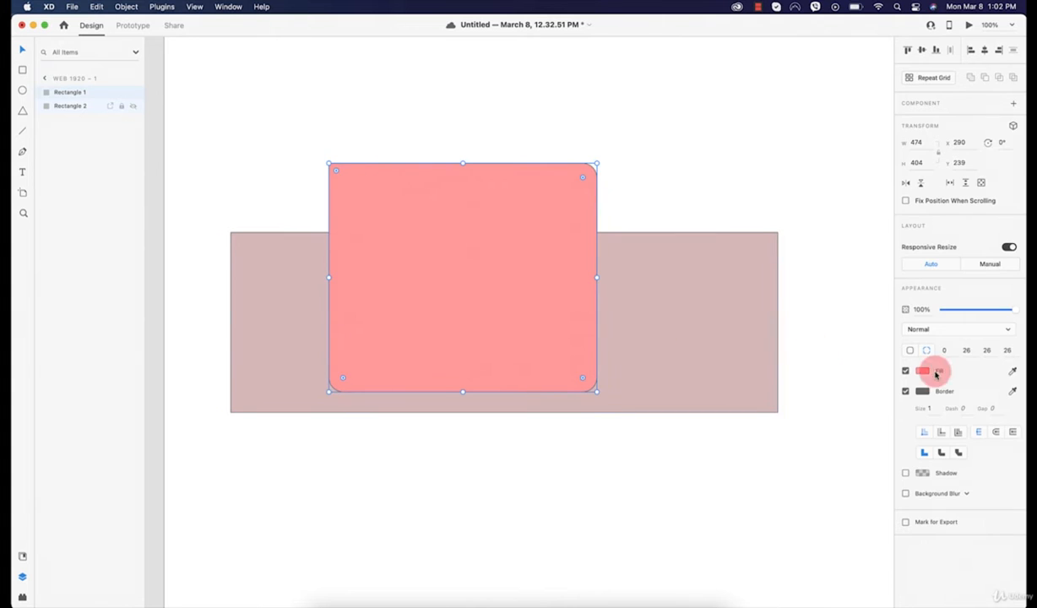
text(0)
key(Return)
click(694, 206)
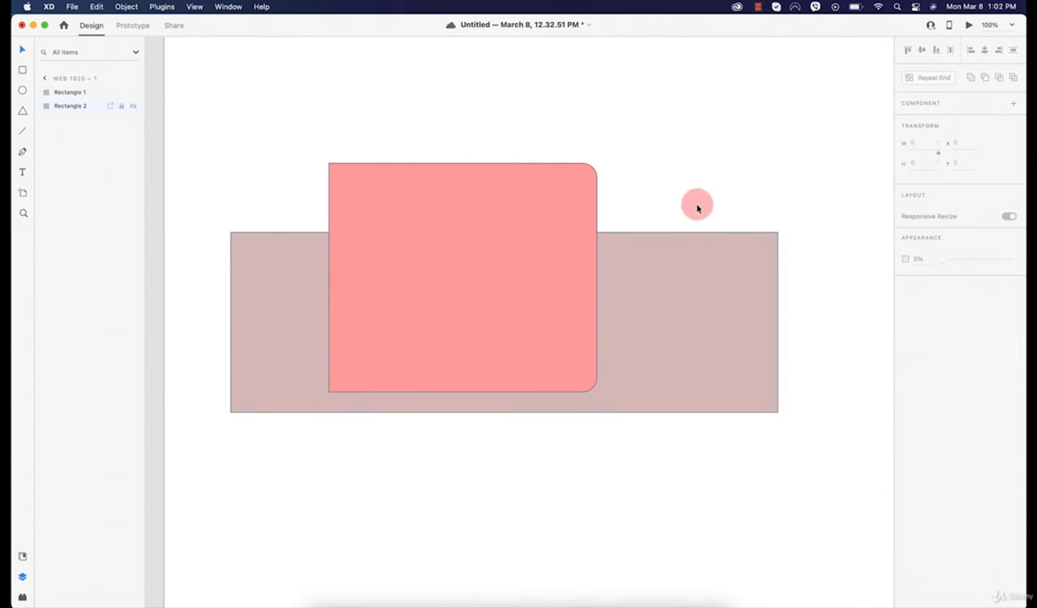
click(576, 341)
click(425, 459)
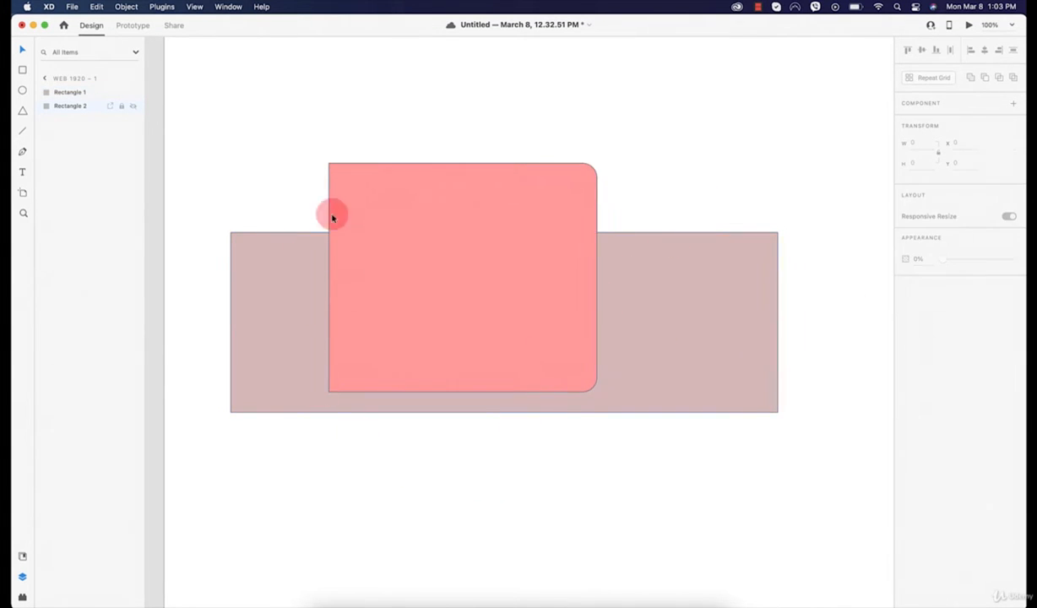
Set the light red shape's lower-left corner radius to 66 and its lower-right corner radius to 0
click(403, 245)
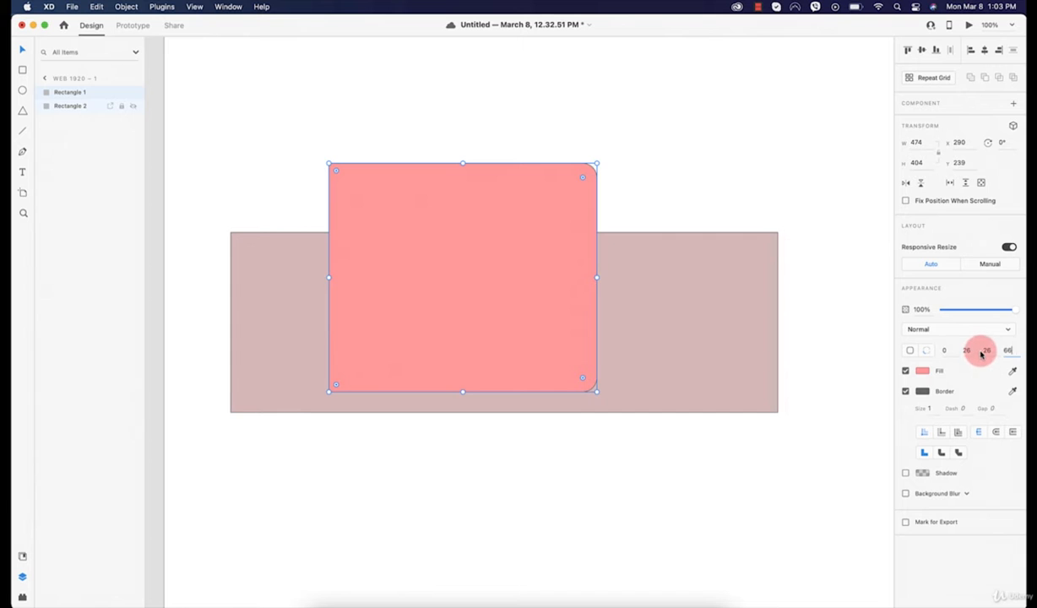
click(985, 351)
click(699, 285)
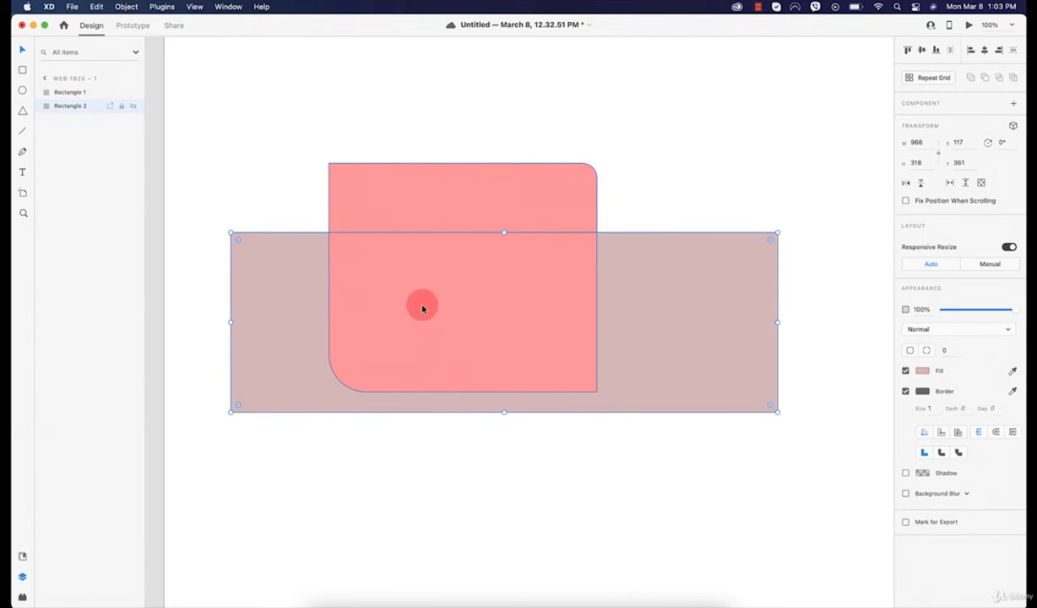
Move the light red shape up and to the left, to about X 176, Y 145
click(413, 244)
drag(413, 245, 381, 157)
click(613, 174)
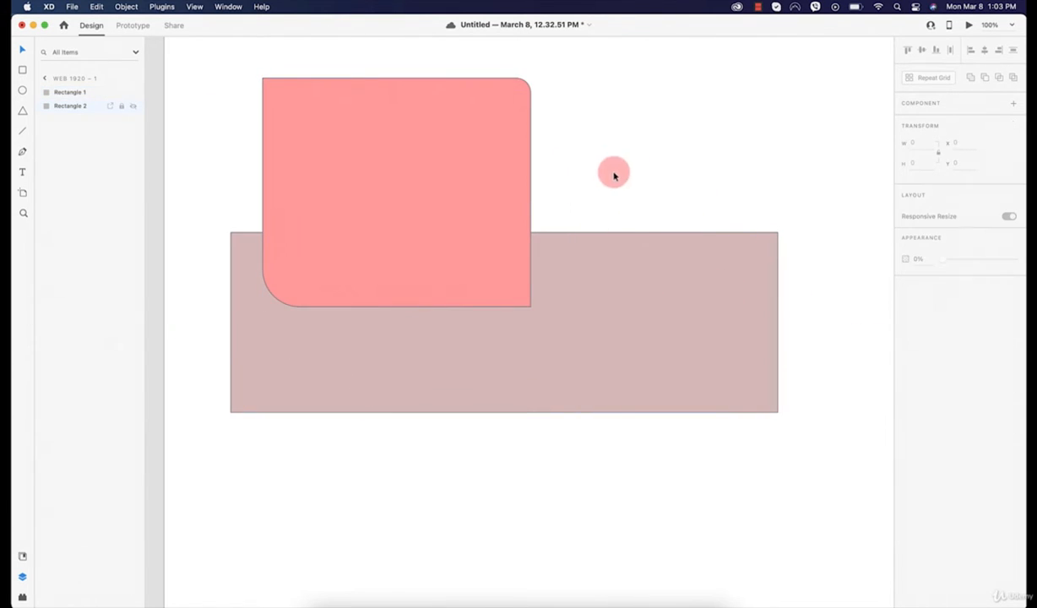
click(407, 201)
drag(444, 203, 444, 234)
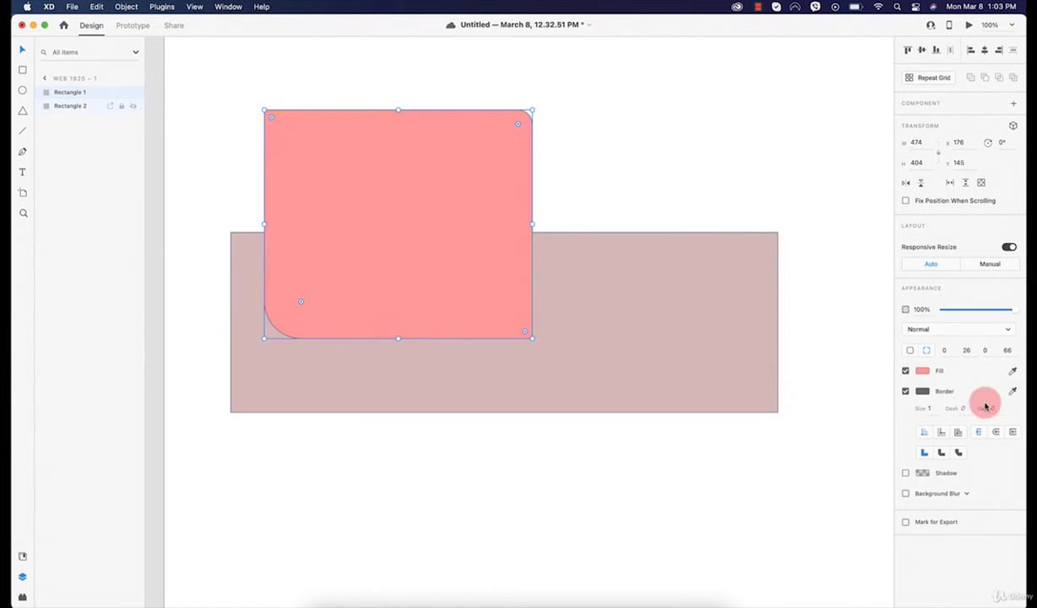
Change the light red shape's fill to purple #A245DD with 0% fill opacity
click(922, 370)
drag(827, 352, 905, 408)
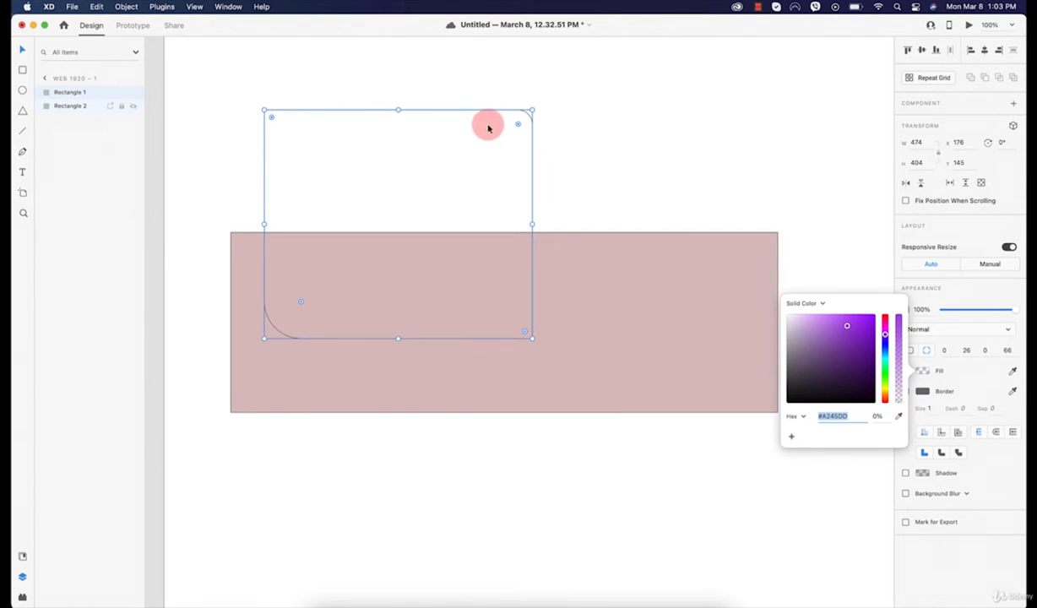
Lower the unfilled rounded shape's overall opacity to 0% and restore it to 100%
click(363, 213)
click(705, 189)
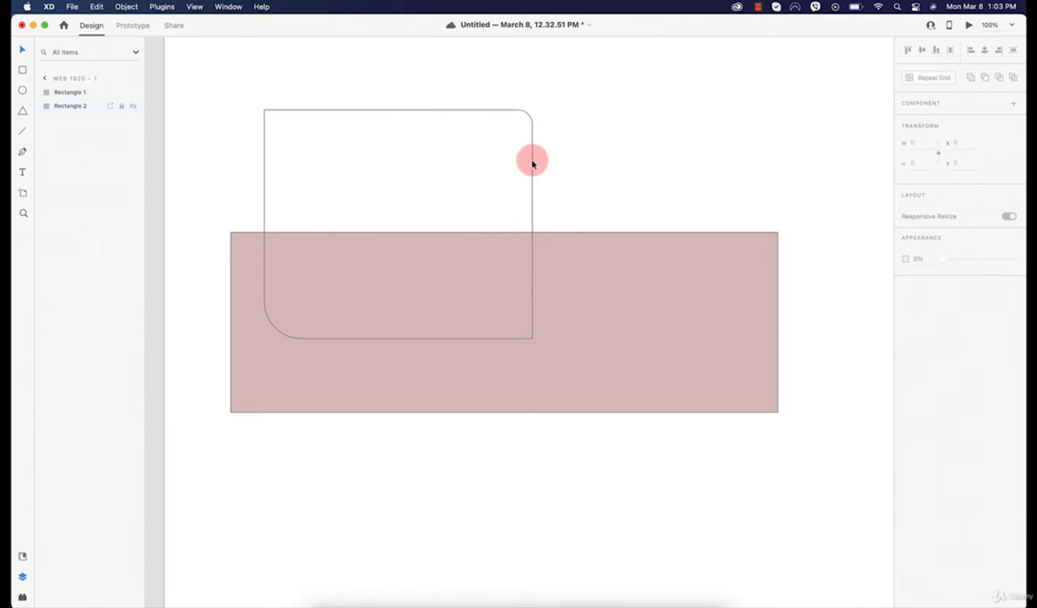
click(422, 220)
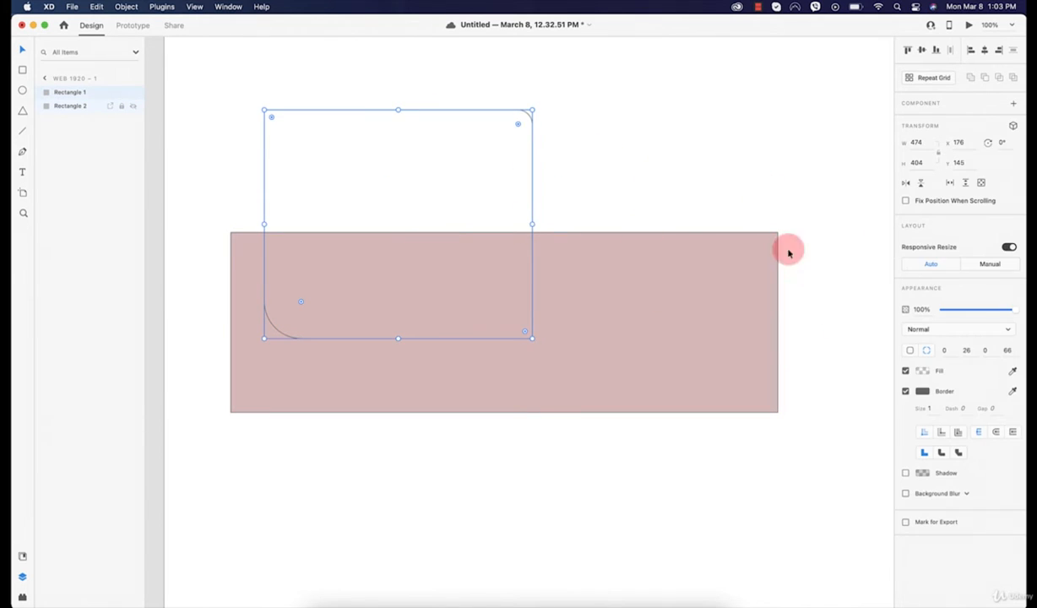
drag(1009, 311, 933, 314)
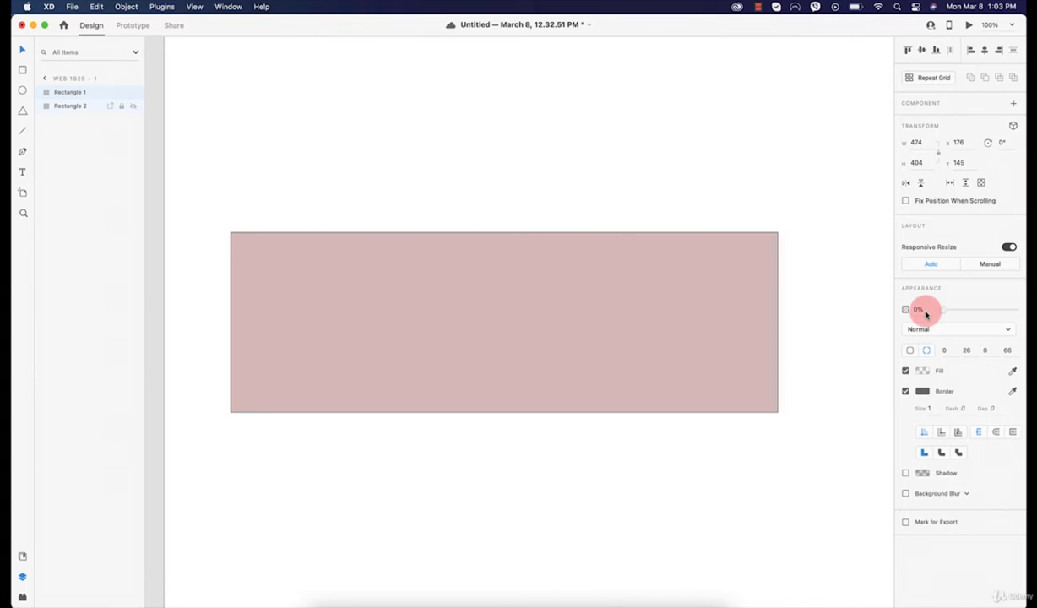
click(600, 173)
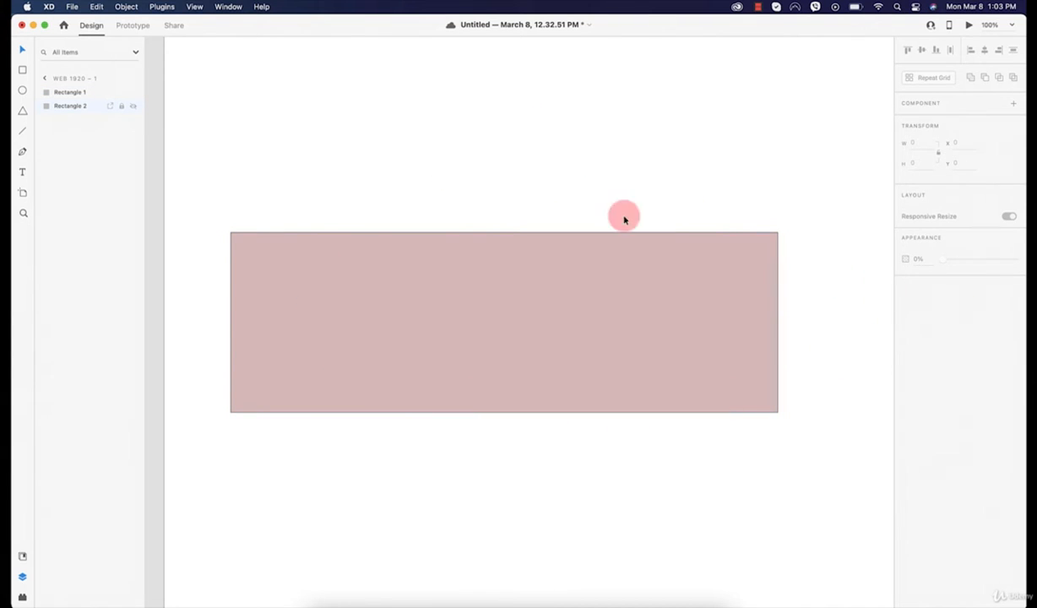
click(475, 158)
drag(939, 309, 1019, 306)
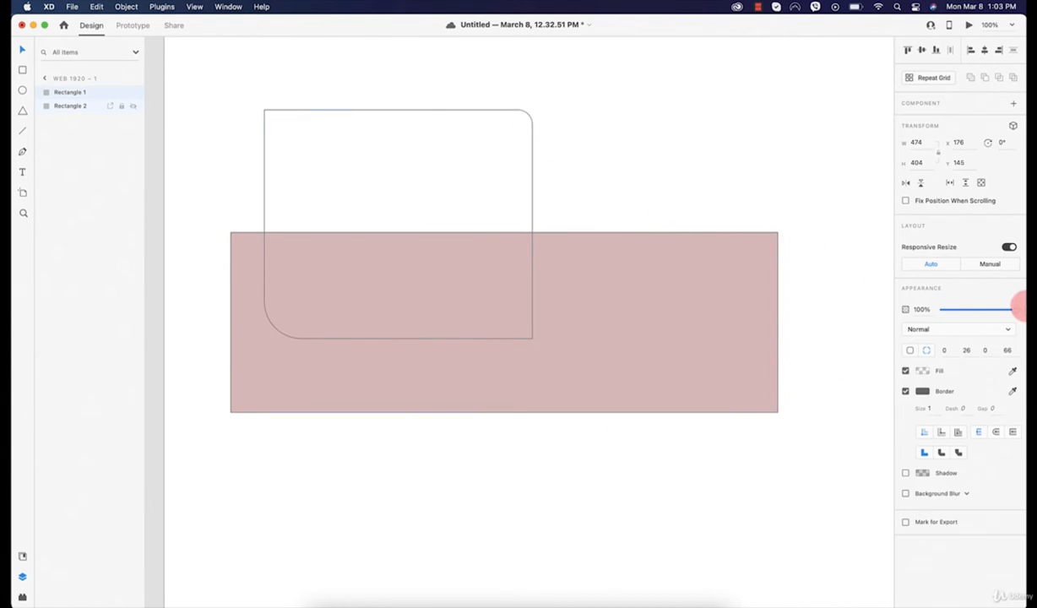
Raise the rounded shape's purple #A245DD fill to 100% opacity
click(921, 371)
click(898, 333)
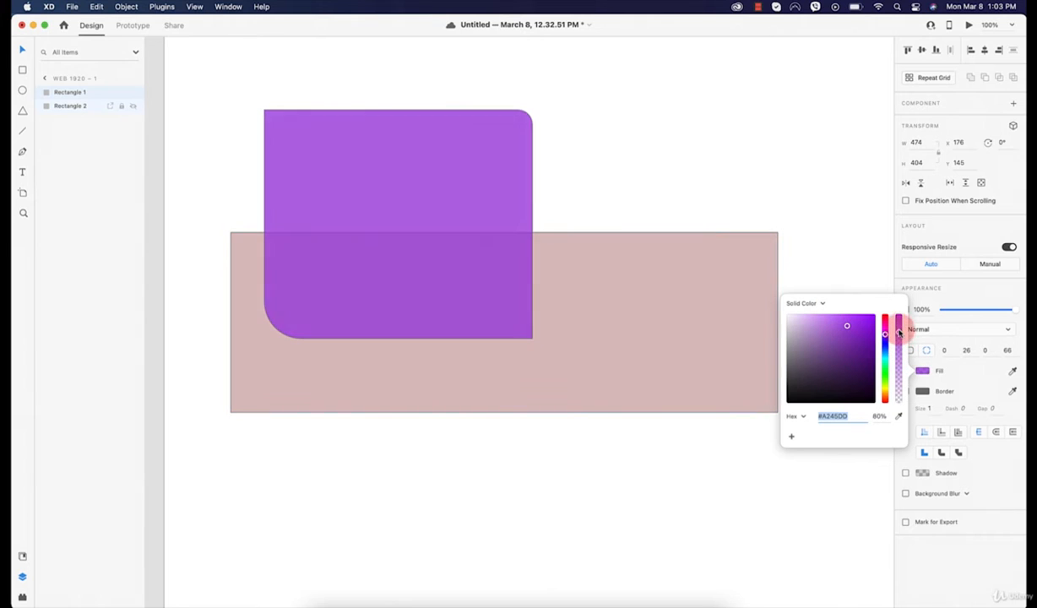
drag(898, 333, 898, 317)
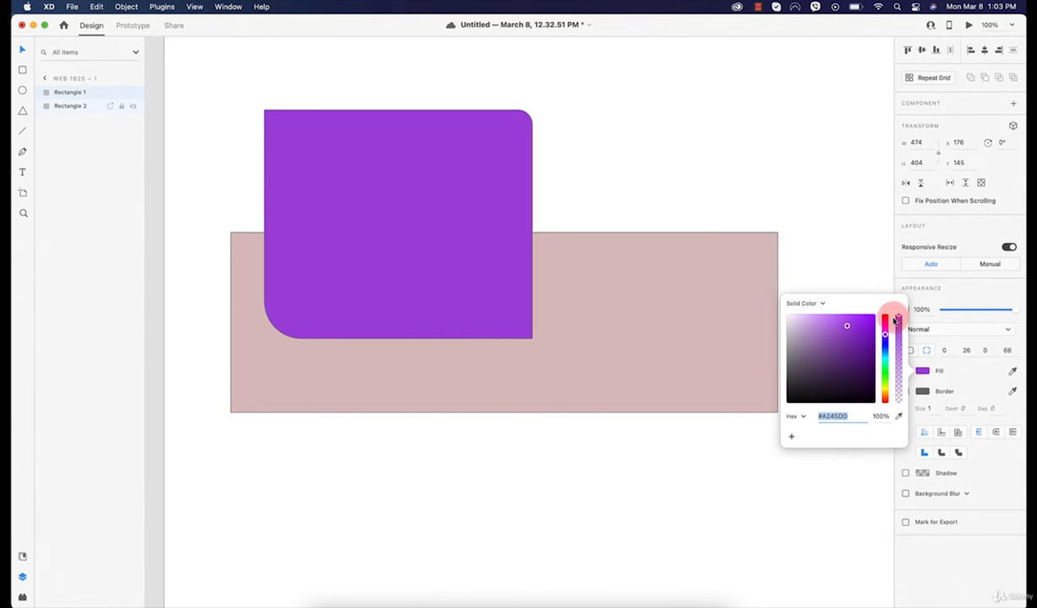
Change the purple shape's fill to a linear gradient from bright purple #B242DB to dark purple #4A0F71
click(814, 305)
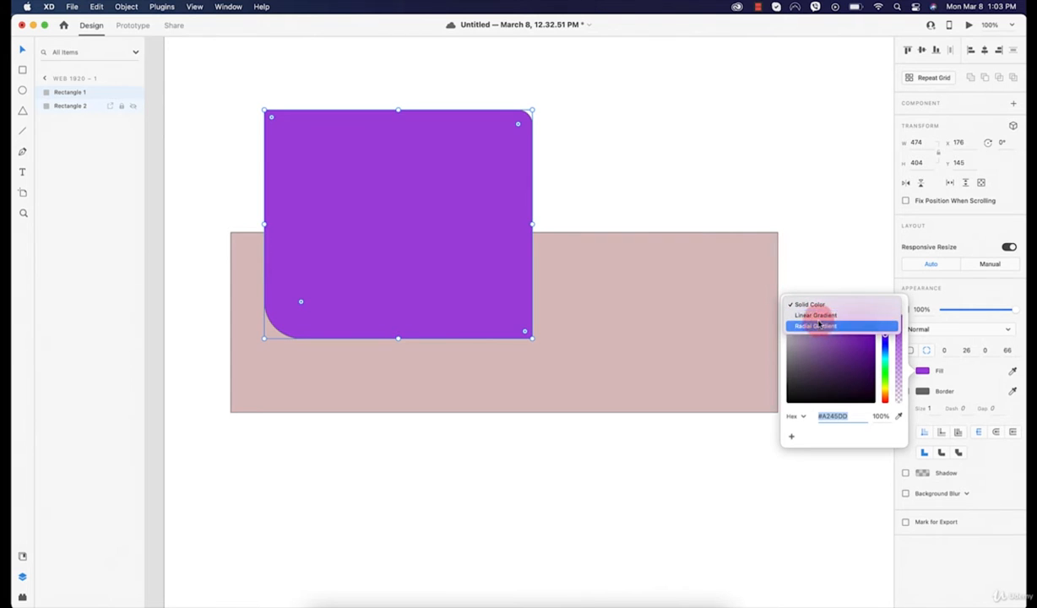
click(815, 316)
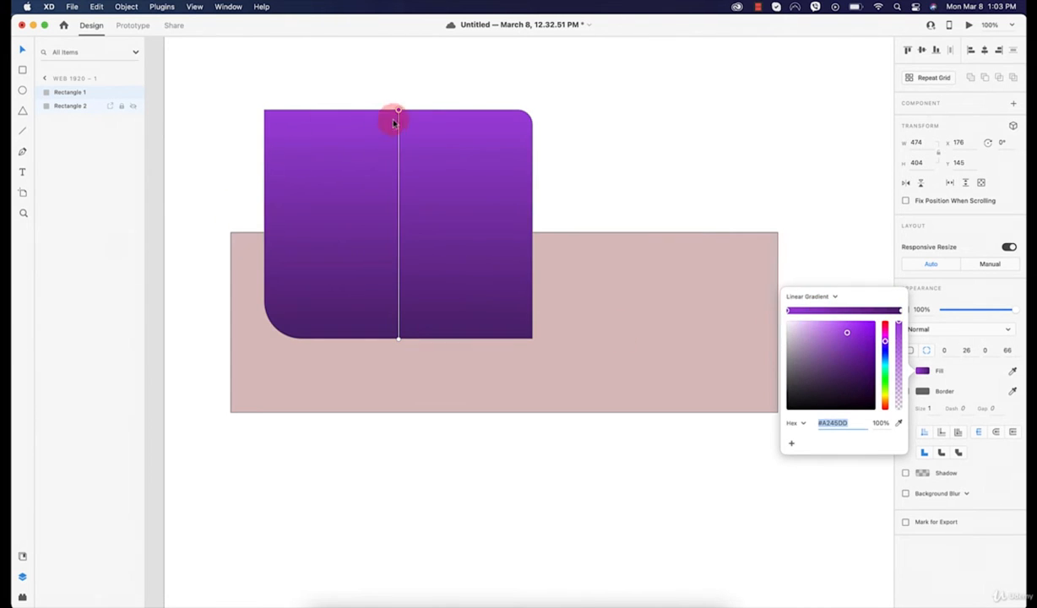
click(902, 311)
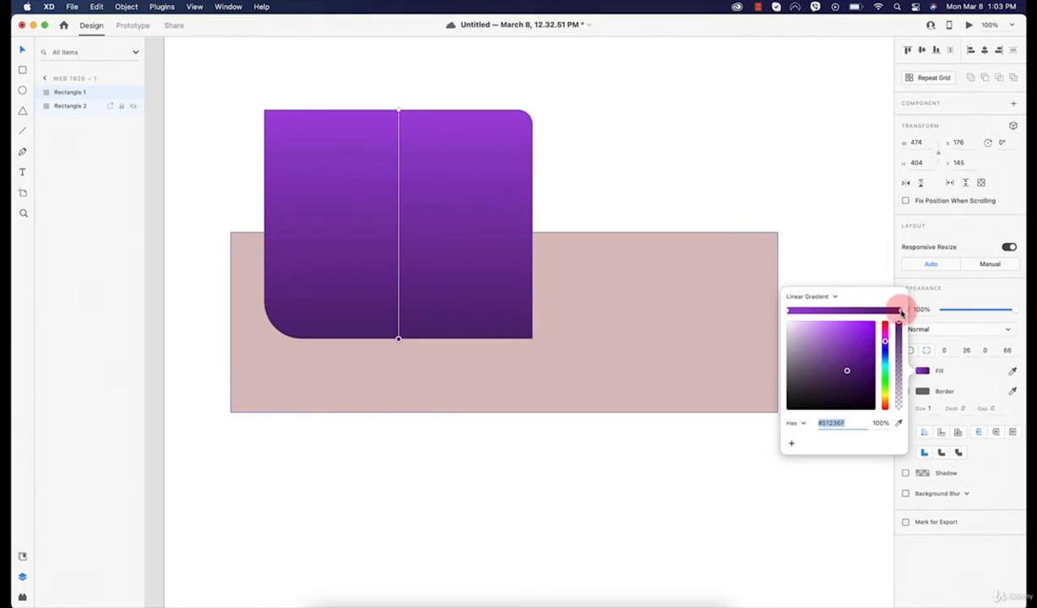
drag(861, 349, 864, 372)
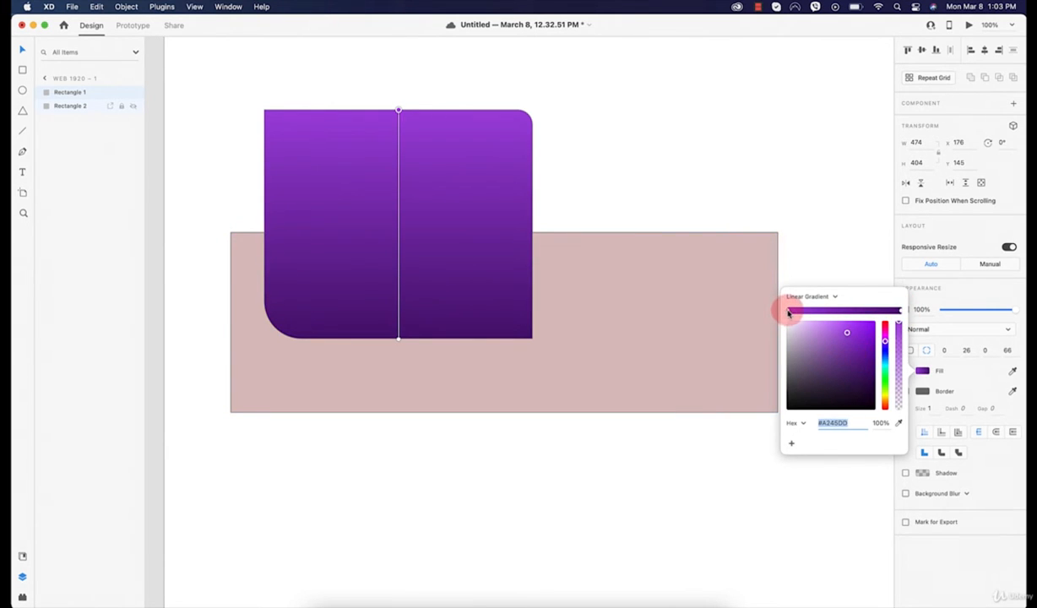
drag(844, 334, 885, 342)
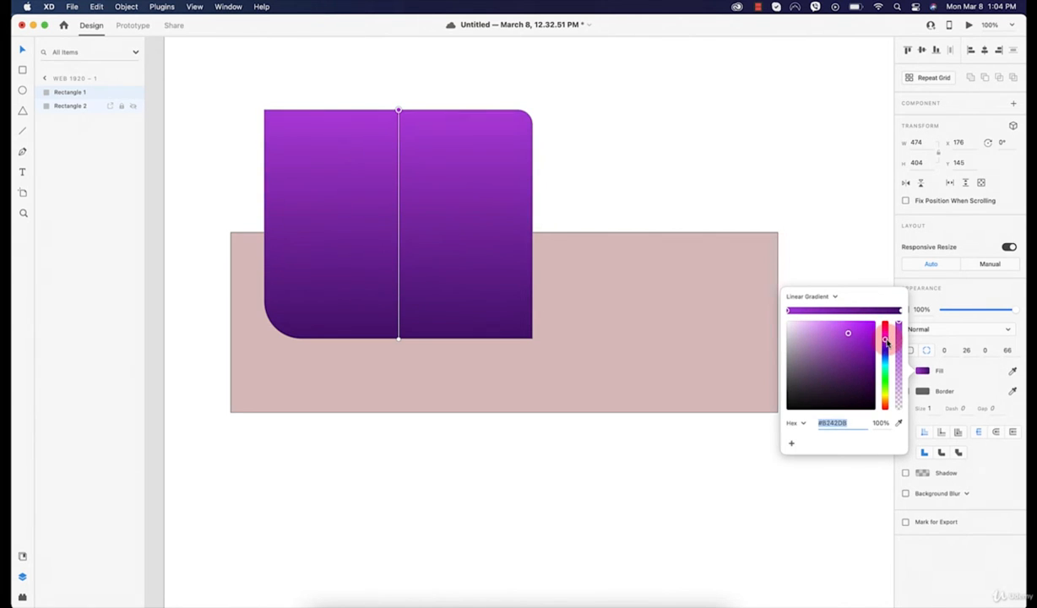
Reverse and slightly tilt the gradient, placing the dark stop at the shape's upper edge and the bright stop below the shape
drag(398, 111, 505, 336)
drag(401, 340, 379, 113)
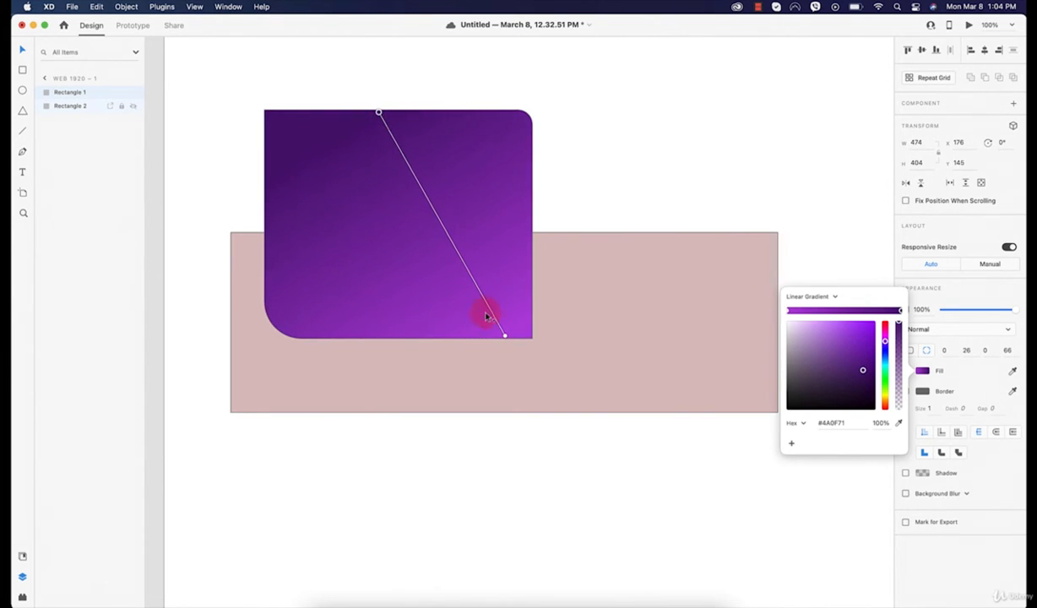
drag(505, 337, 424, 413)
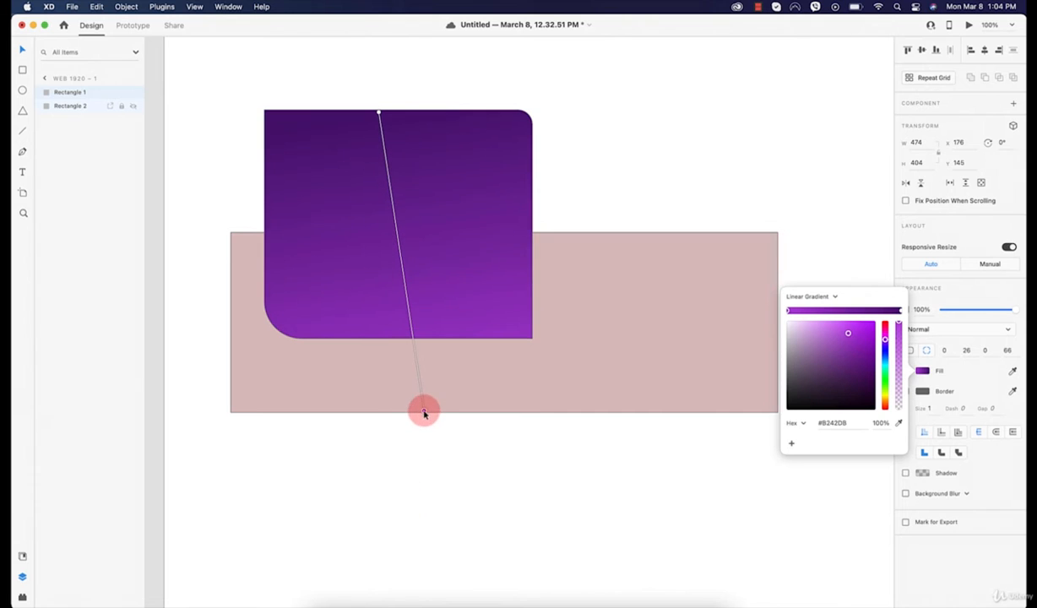
click(440, 173)
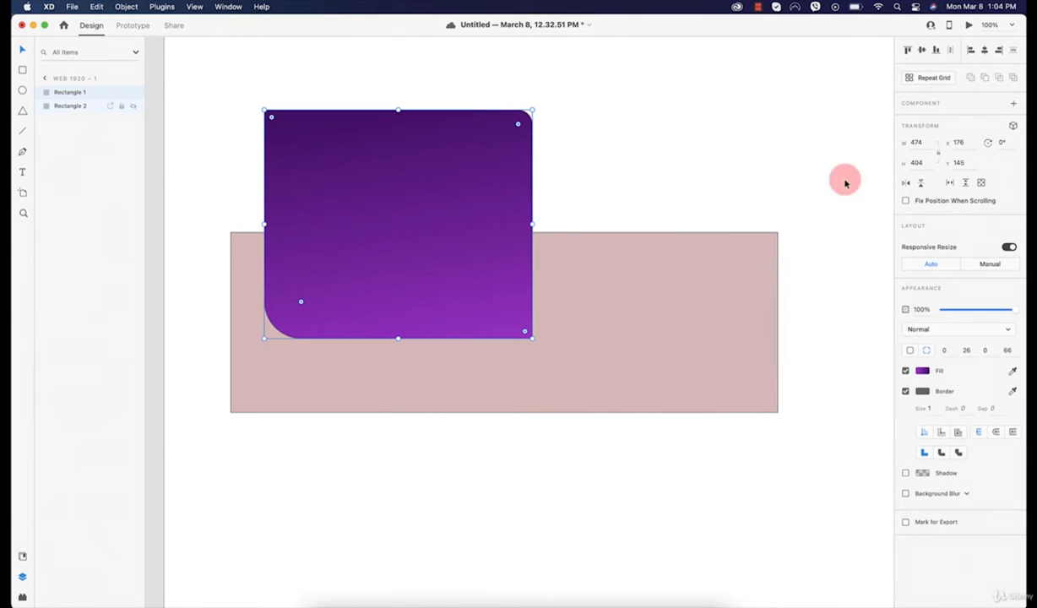
Try flipping the gradient shape vertically and back, and mirror it horizontally
click(919, 185)
click(921, 185)
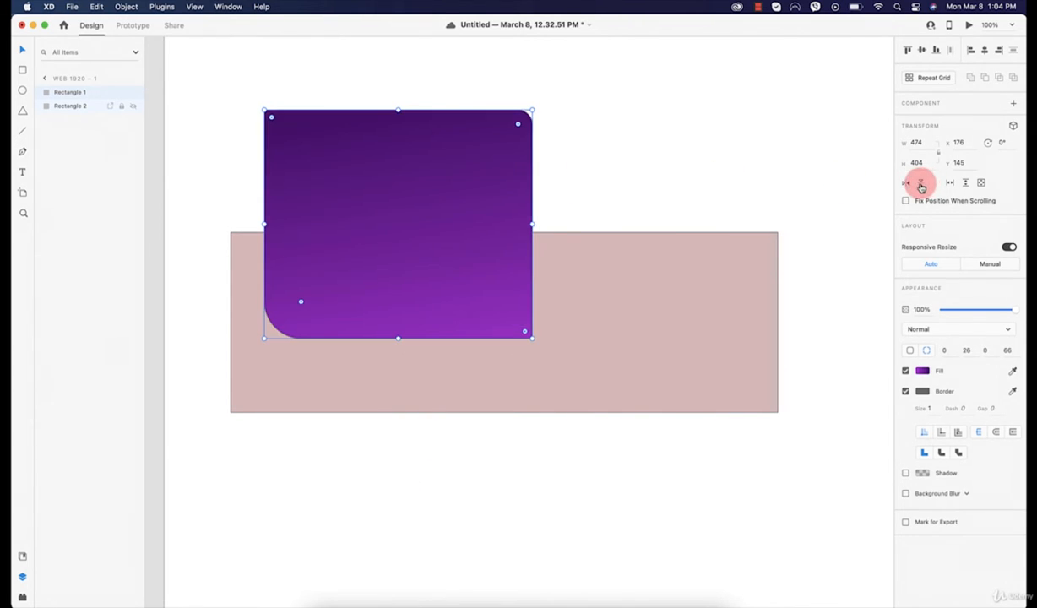
click(906, 187)
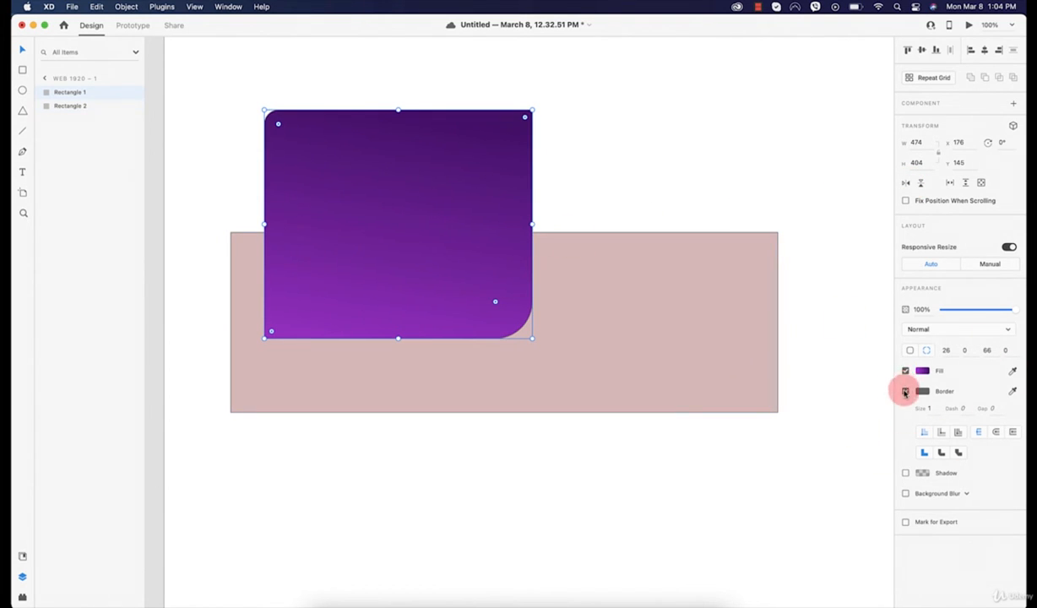
Toggle the gradient shape's border off and on, and change its colour to light pink #EAD0D0
click(904, 392)
click(903, 393)
click(927, 393)
drag(799, 375, 799, 339)
click(972, 395)
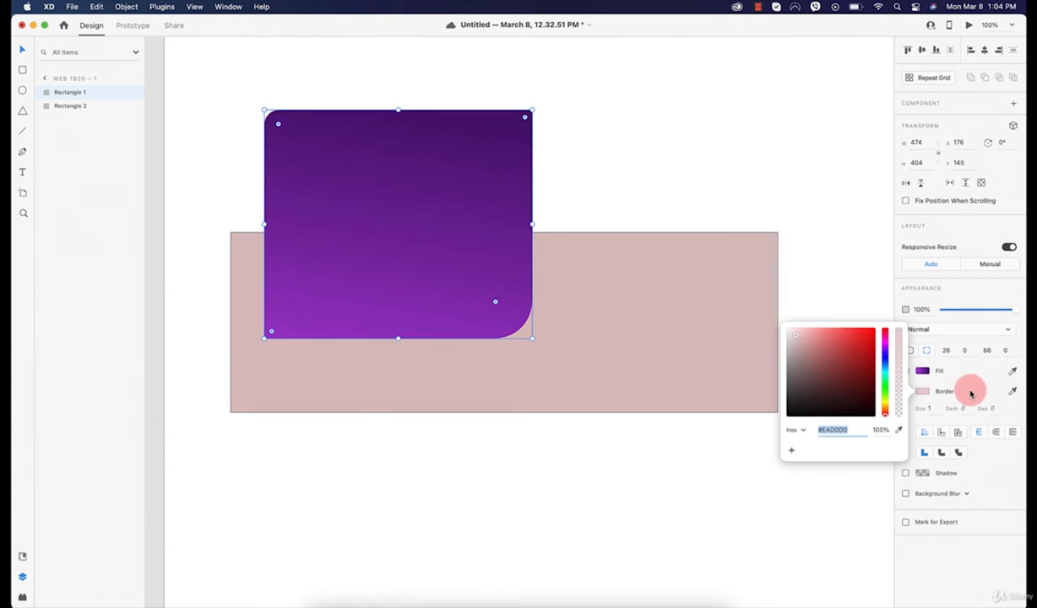
Set the gradient shape's border size to 12 and change its colour to near-black
key(Up)
key(Up)
key(Up)
key(Up)
key(Up)
key(Up)
key(Up)
key(Up)
key(Up)
key(Up)
key(Up)
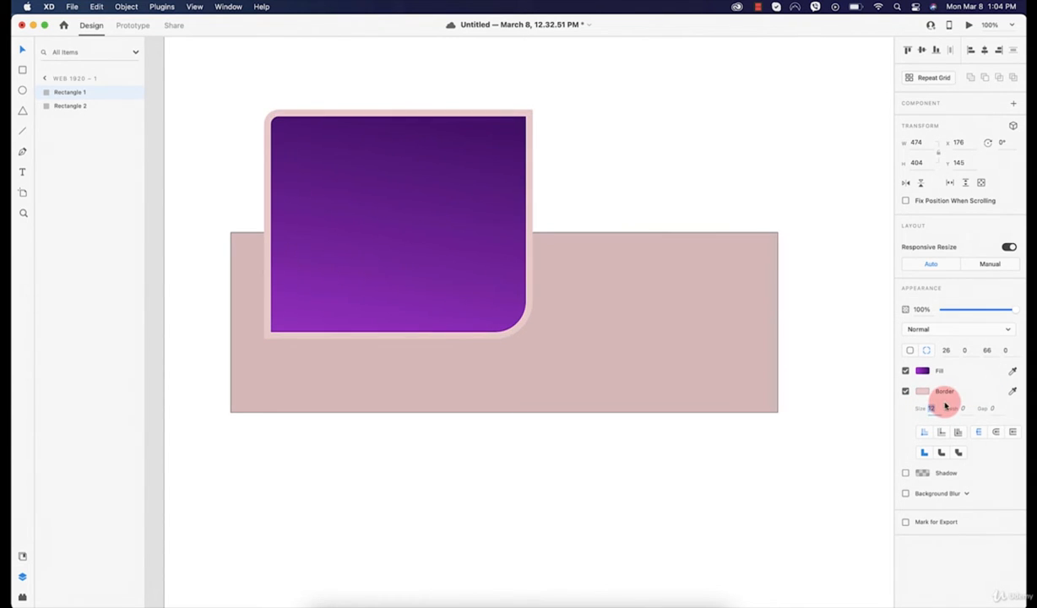
click(924, 390)
drag(790, 377, 770, 407)
Make the wide pink rectangle's border dashed with a dash length of 15
click(676, 374)
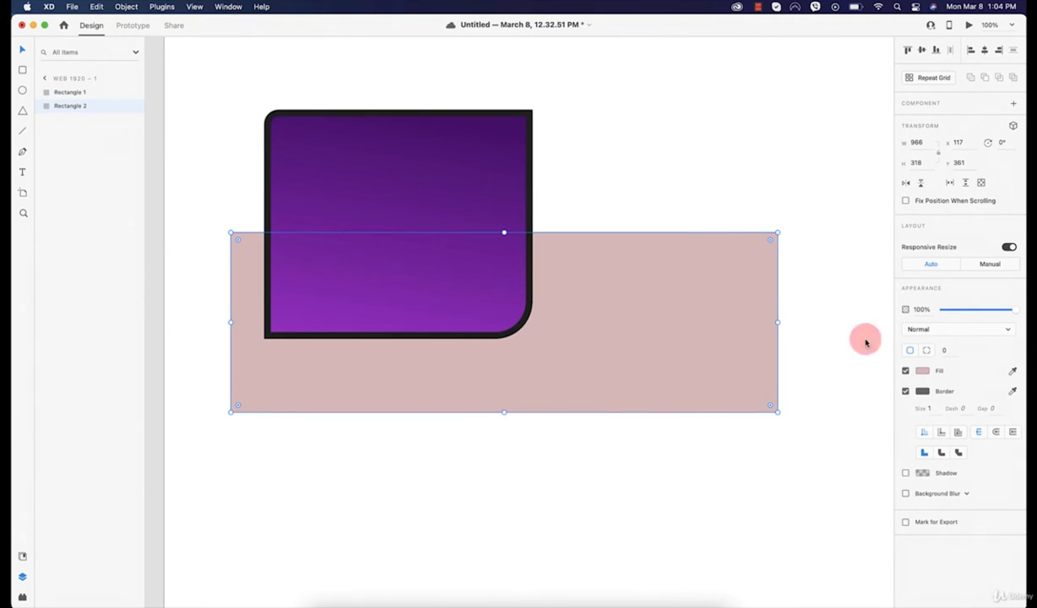
click(922, 391)
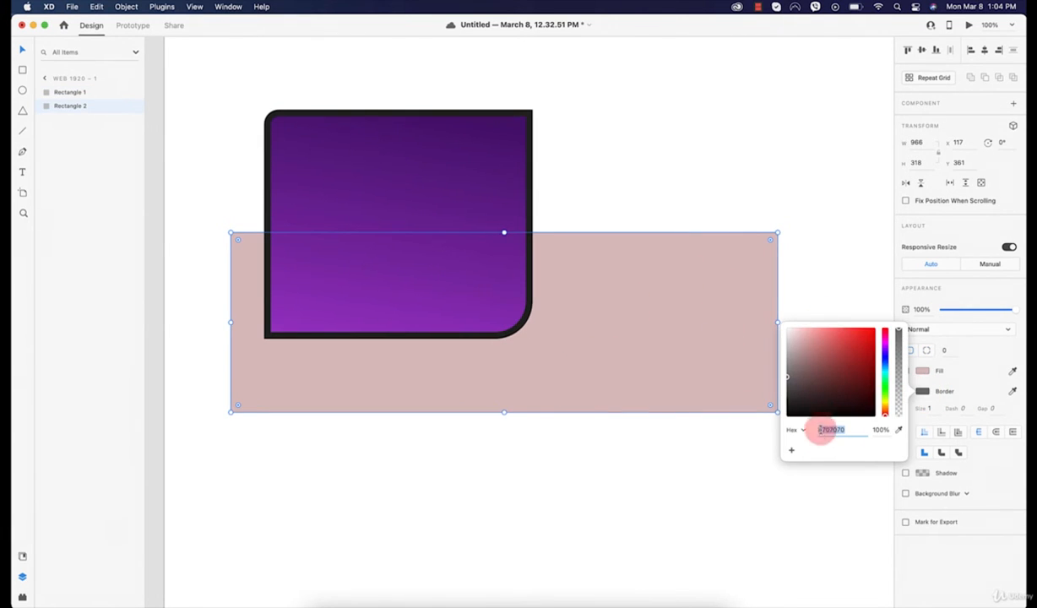
click(962, 395)
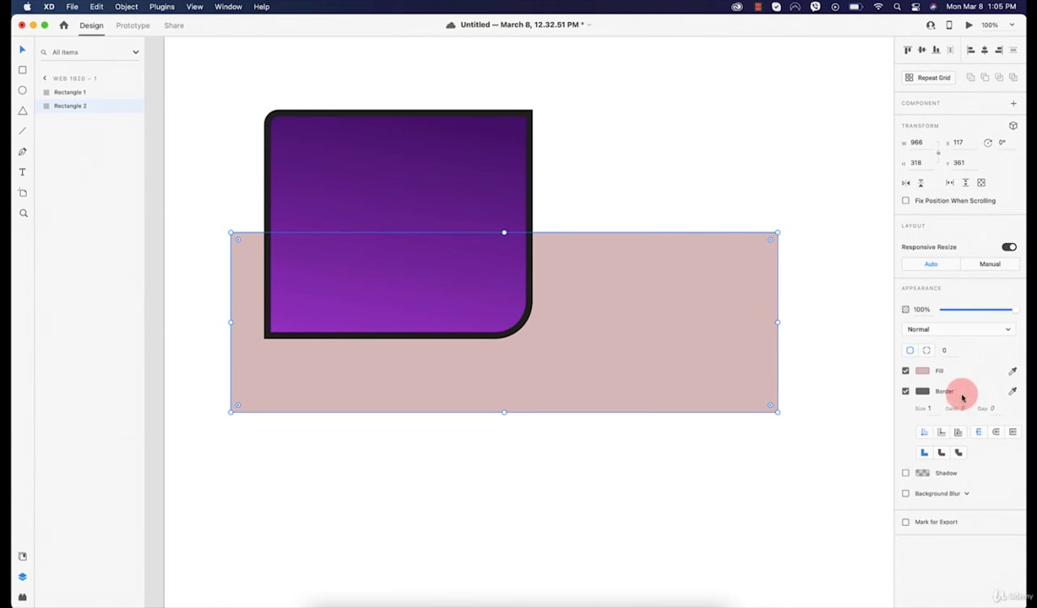
click(967, 407)
text(2)
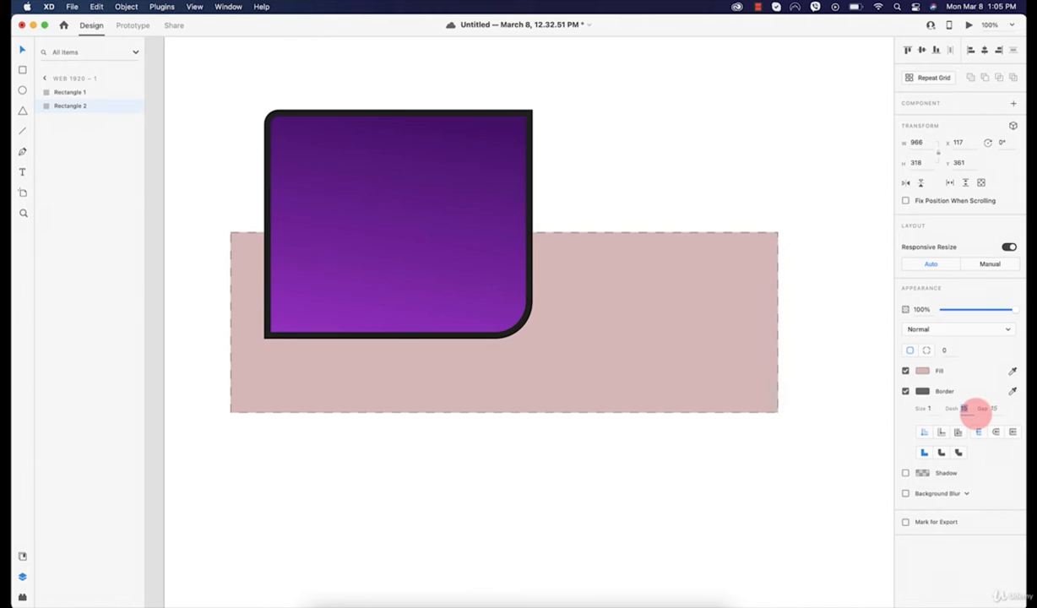
click(684, 150)
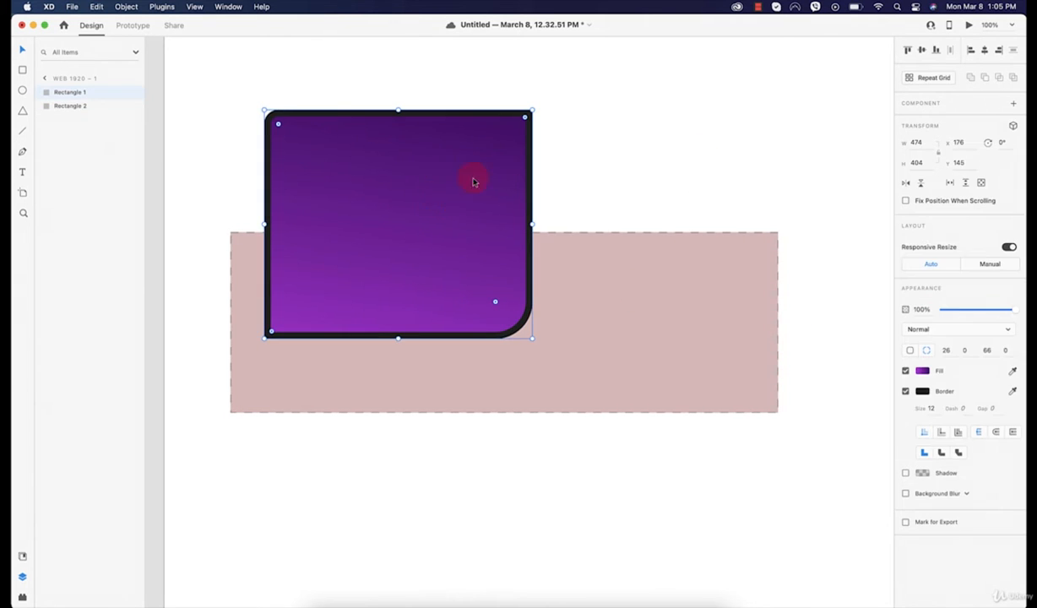
Make the gradient shape's thick border dashed, trying a dash length of 17 and reducing it to 7
click(438, 252)
click(962, 409)
text(1)
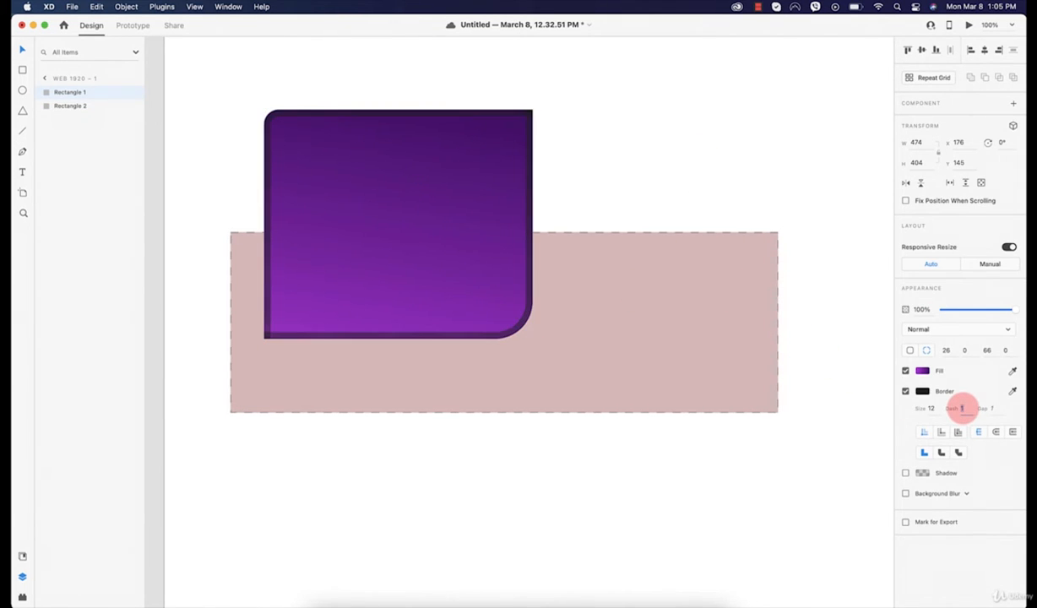
key(Up)
key(Up)
key(Up)
key(Up)
key(Up)
key(Up)
key(Up)
key(Up)
key(Up)
key(Up)
key(Up)
key(Up)
key(Up)
key(Up)
key(Up)
key(Up)
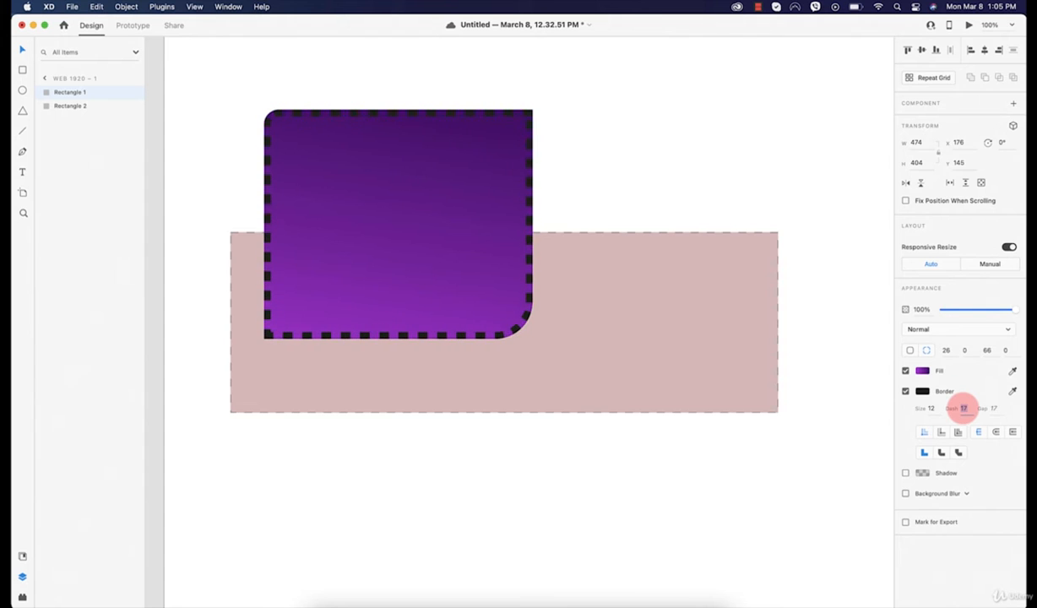
key(Down)
key(Down)
key(Down)
key(Down)
key(Down)
key(Down)
key(Down)
key(Down)
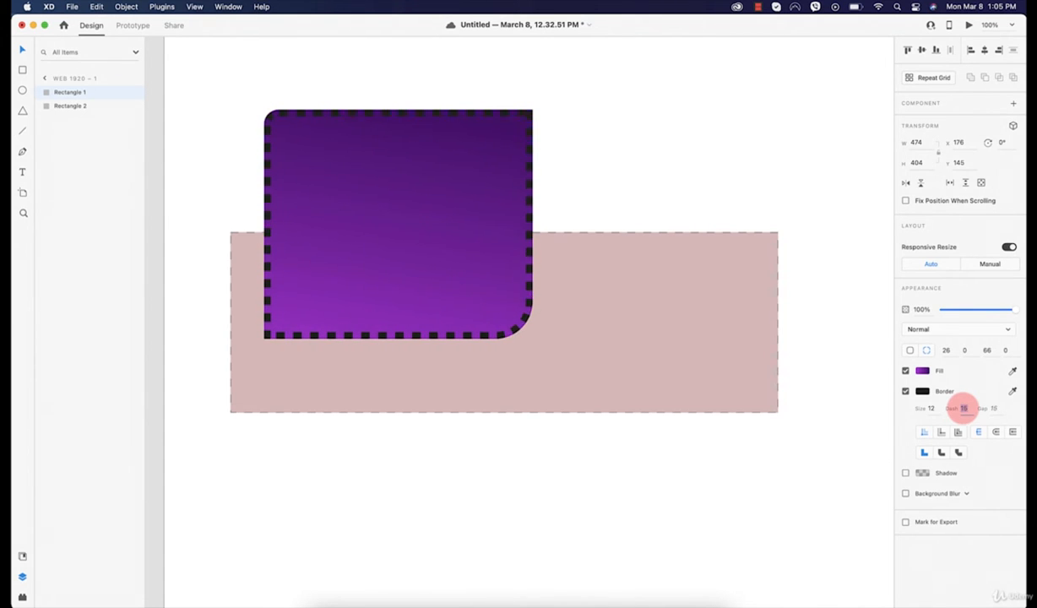
key(Down)
key(Down)
key(Down)
key(Down)
key(Down)
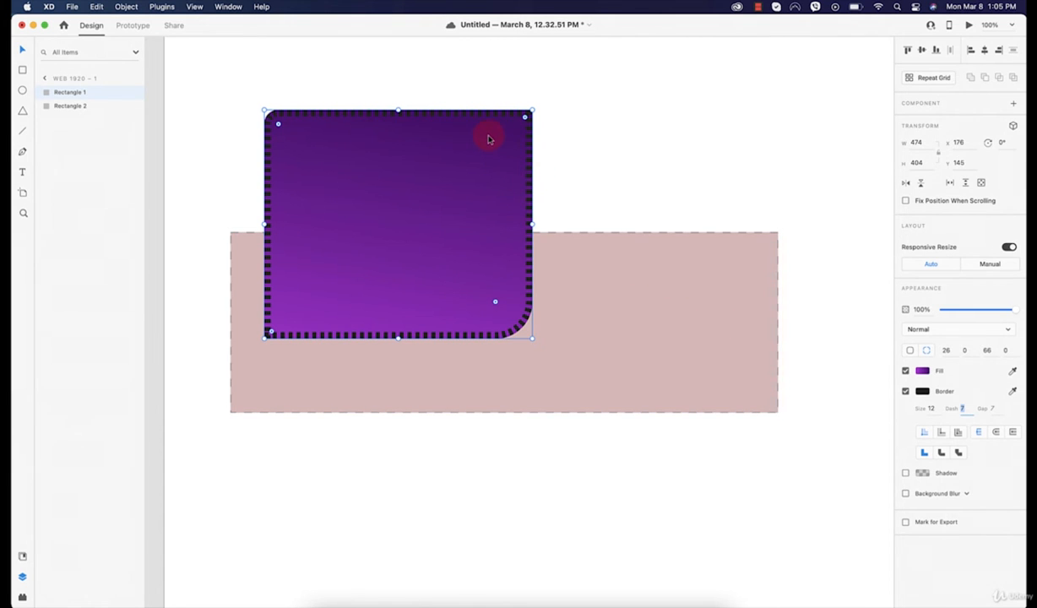
Try an outer stroke on the gradient shape's dashed border, and settle on a center stroke with round caps
scroll(488, 140, up, 6)
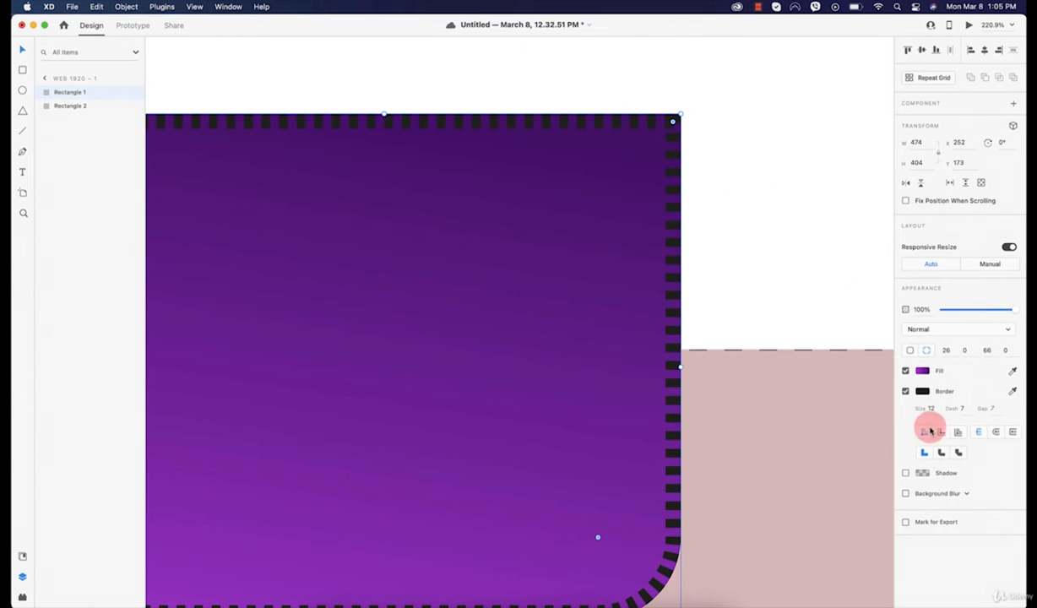
click(941, 433)
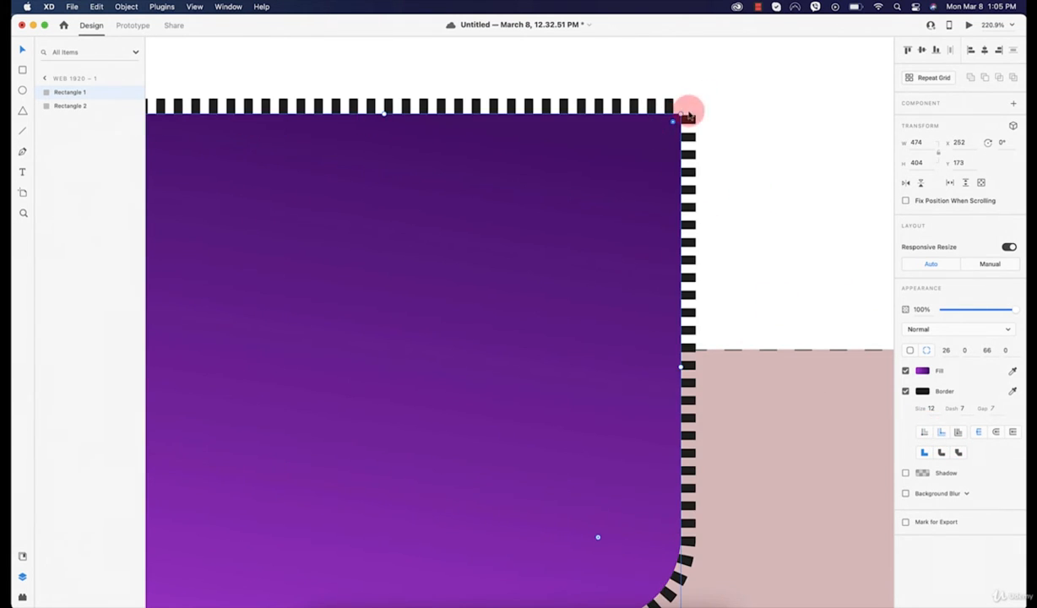
click(958, 433)
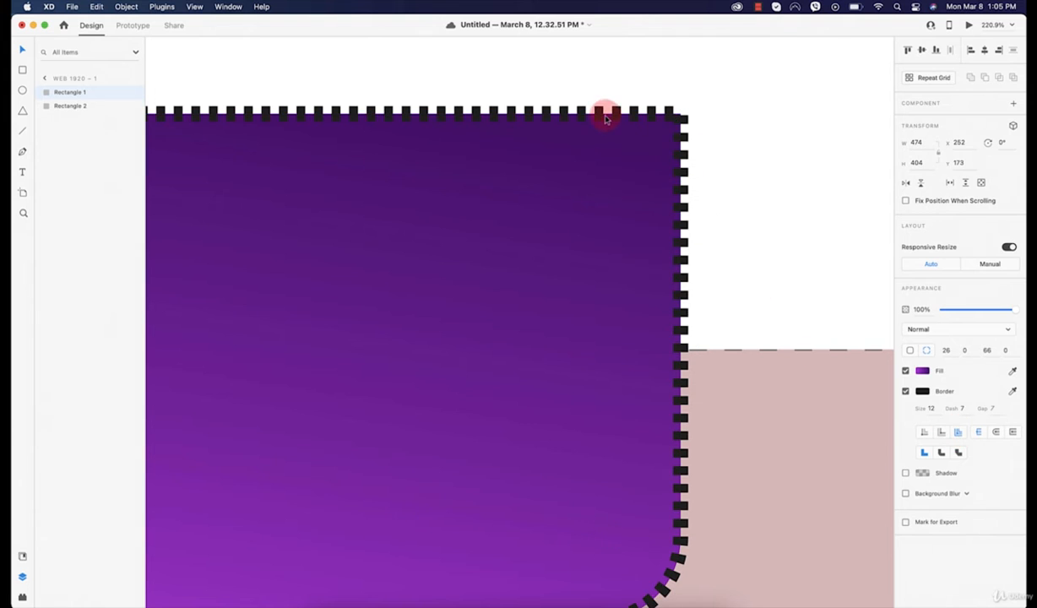
click(996, 433)
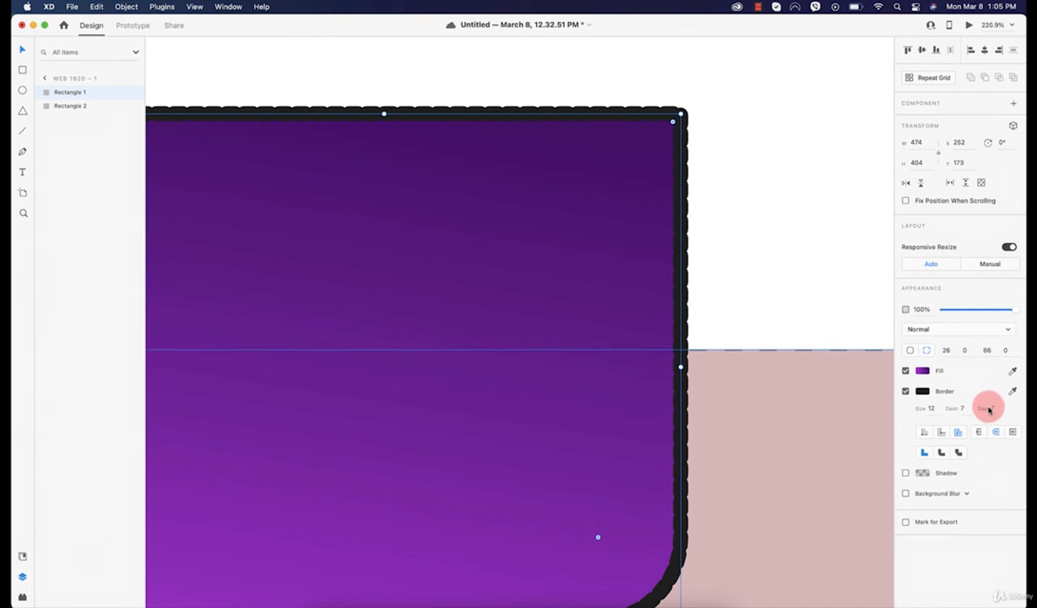
Increase the dash length of the gradient shape's round-capped border to 29
click(967, 410)
text(17)
key(Return)
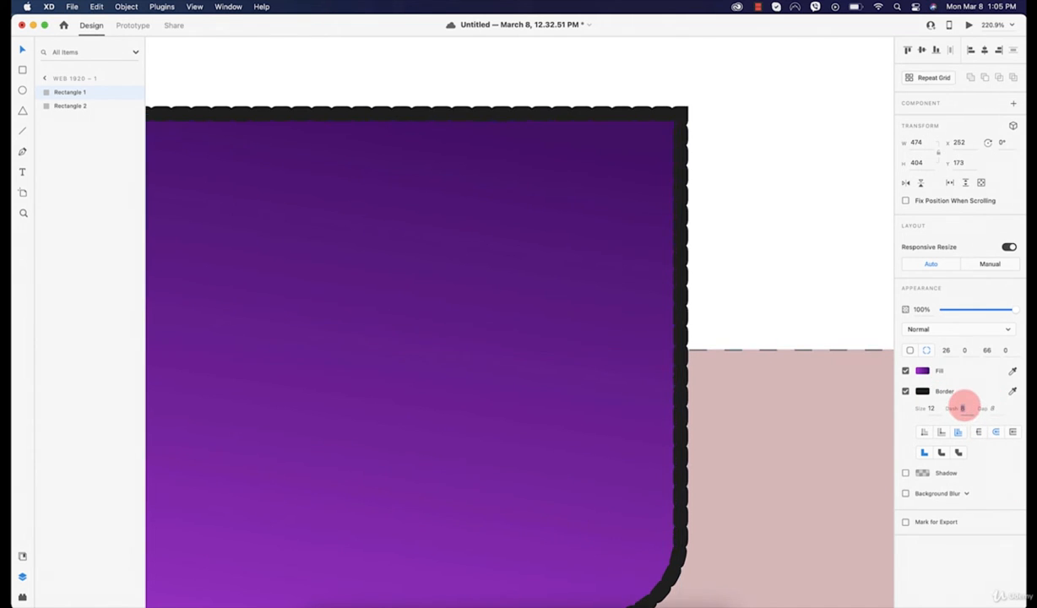
key(Up)
key(Up)
key(Up)
key(Up)
key(Up)
key(Up)
key(Up)
key(Up)
key(Up)
key(Up)
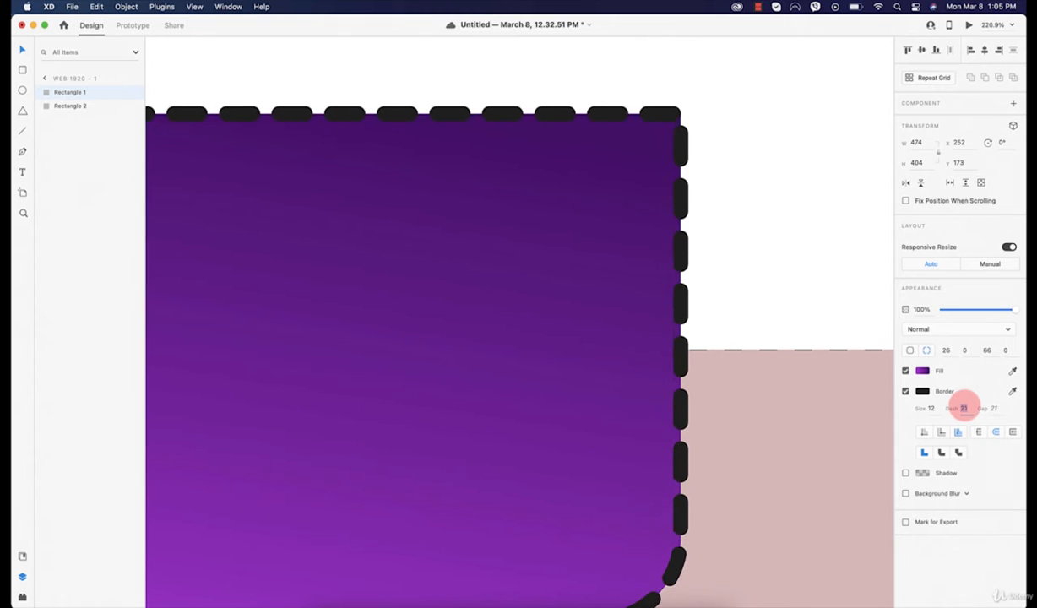
key(Up)
key(Up)
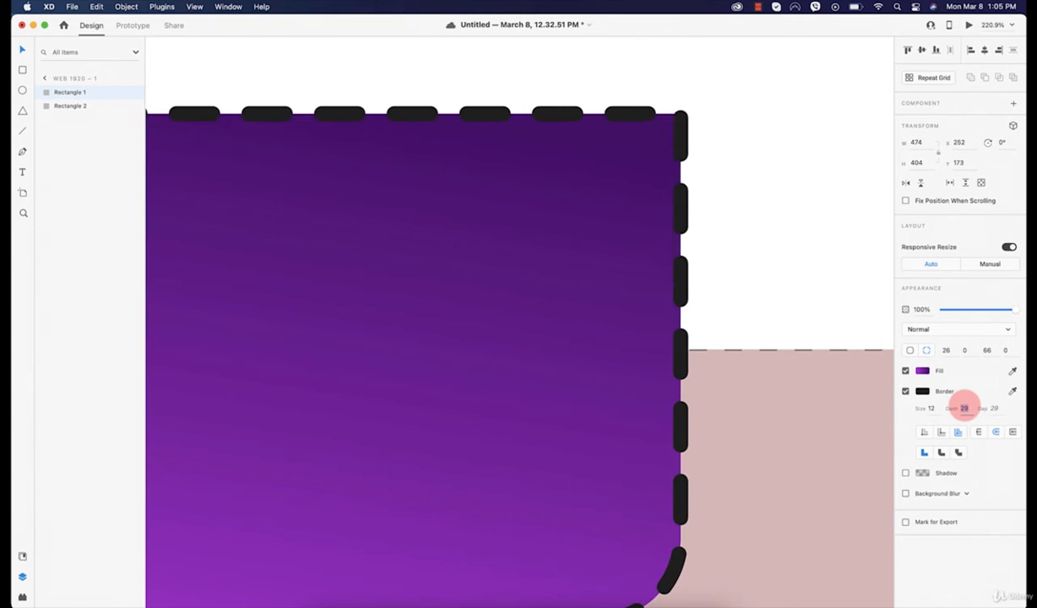
Try the round and bevel joins on the gradient shape's dashed border
key(Up)
key(Down)
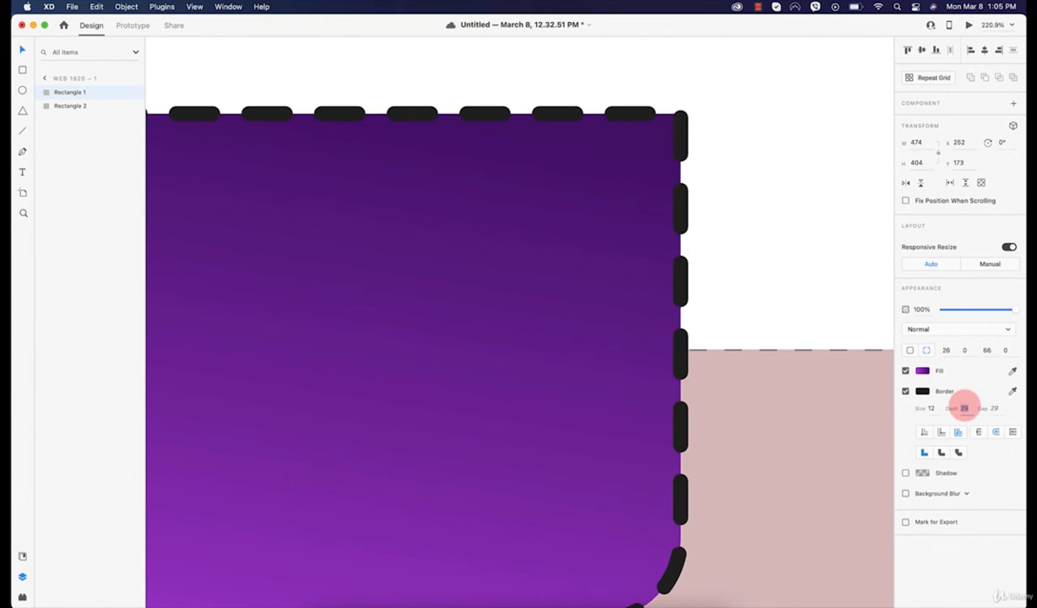
click(942, 454)
click(924, 454)
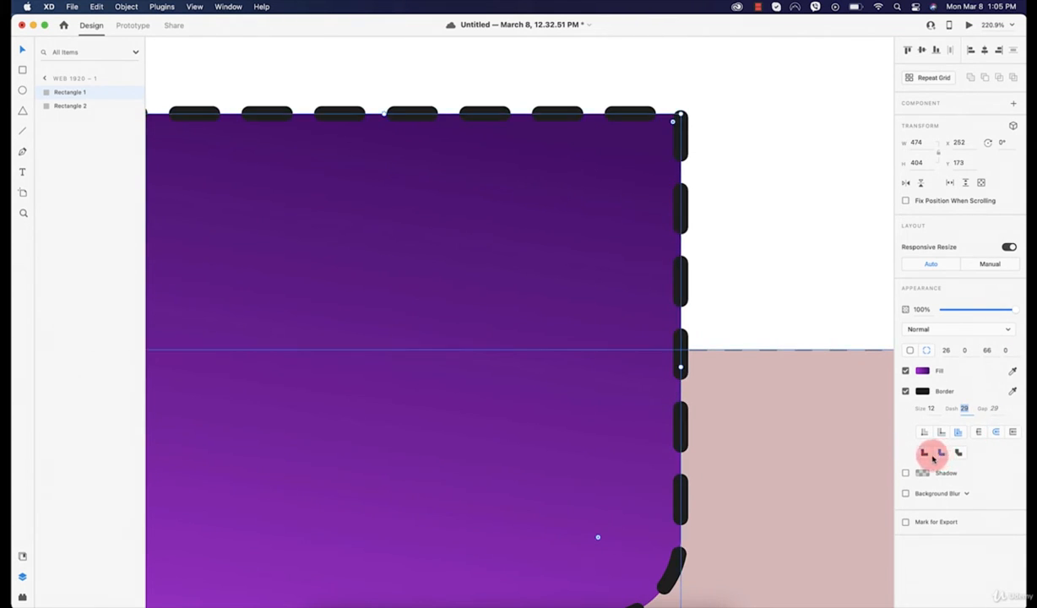
click(959, 454)
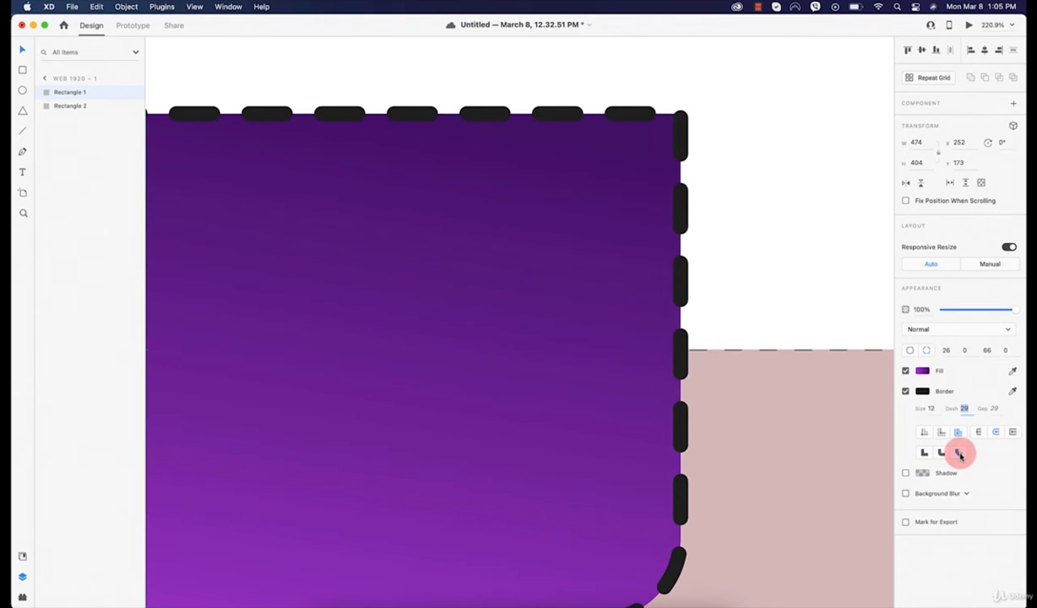
Make the gradient shape's border solid by setting its dash and gap to 0
click(965, 410)
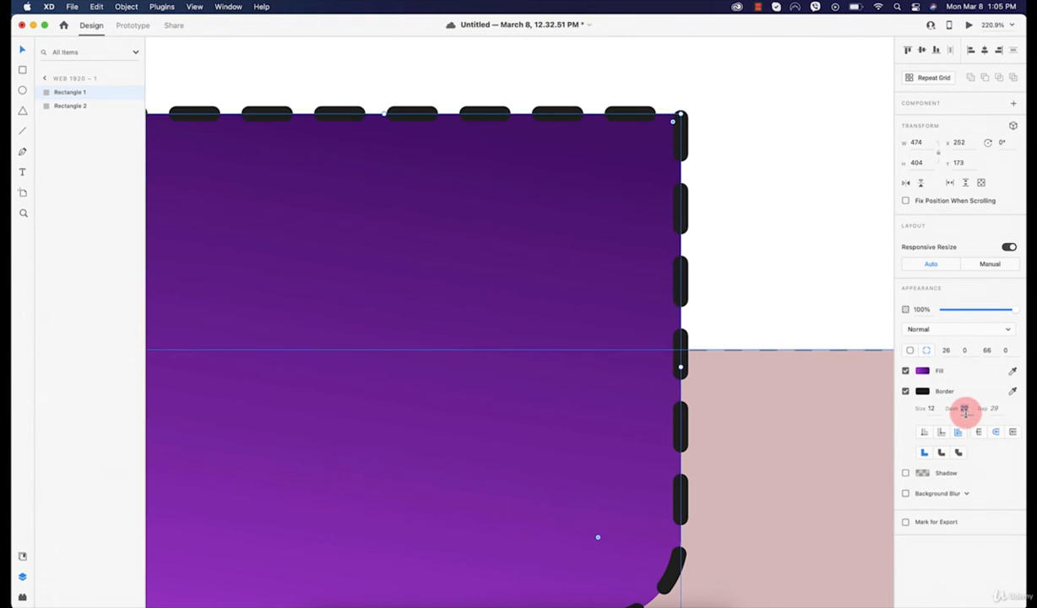
text(0)
click(992, 409)
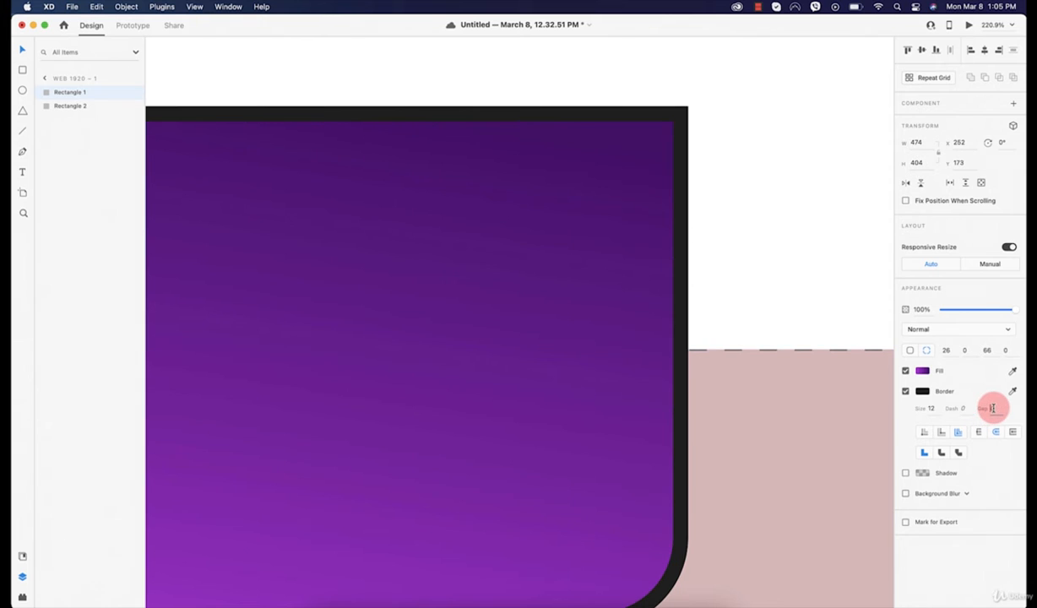
text(0)
key(Return)
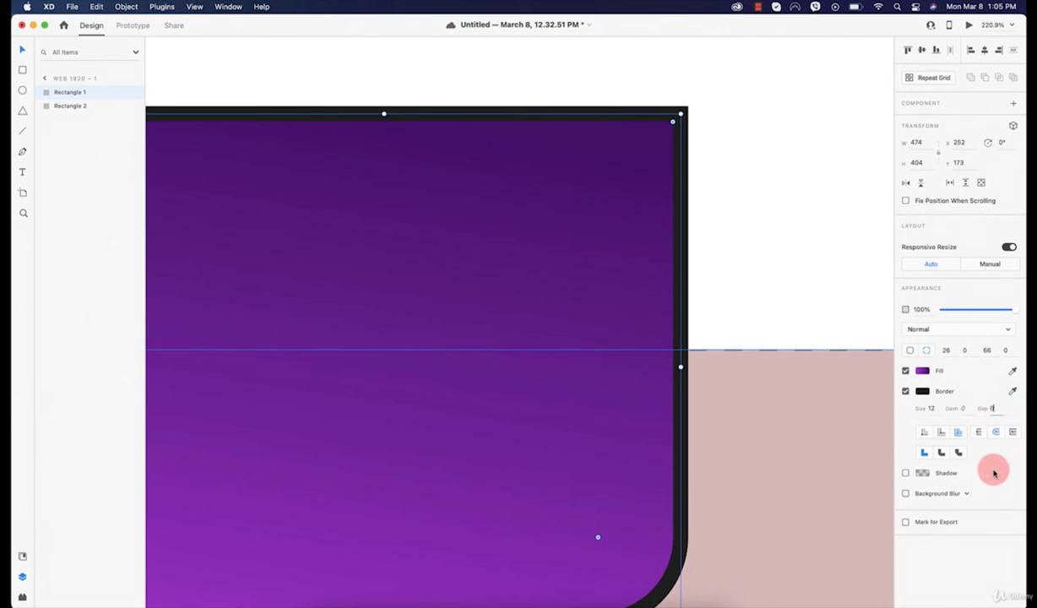
Compare the round and bevel joins on the solid border, restore the miter join and deselect the shape
click(941, 453)
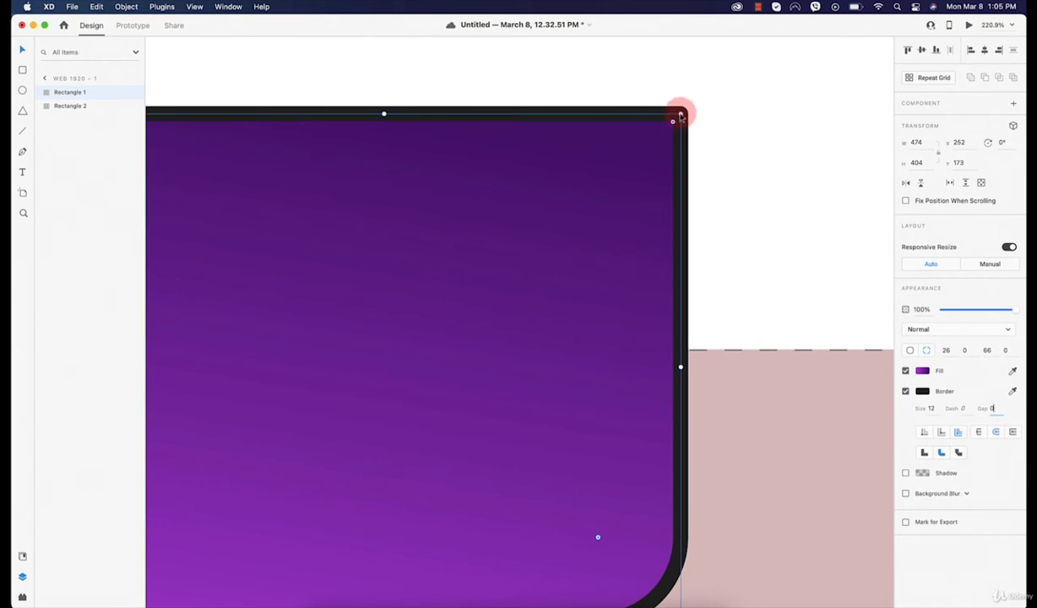
click(961, 452)
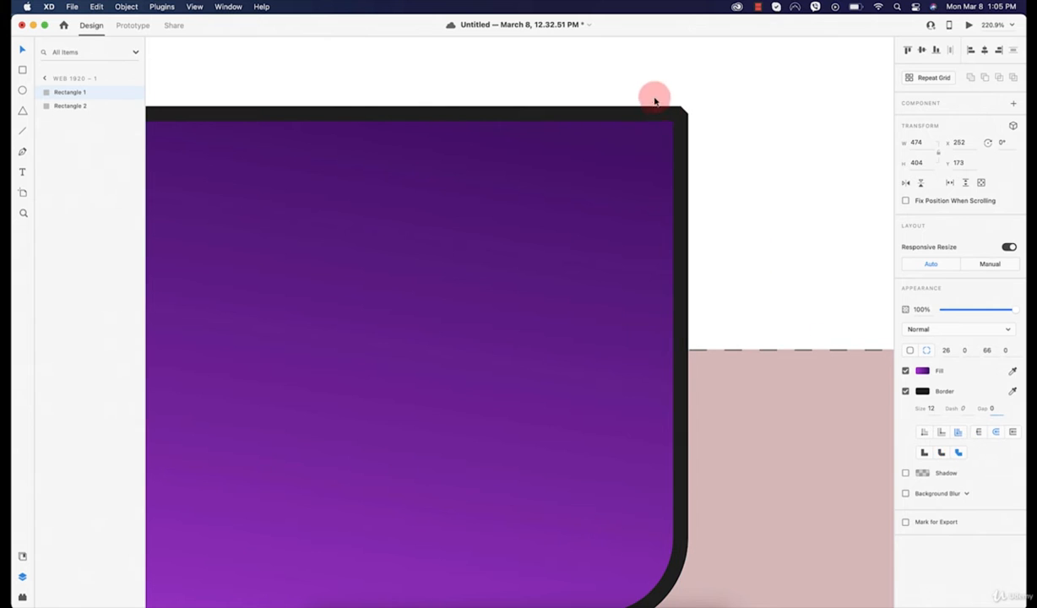
click(925, 454)
click(743, 277)
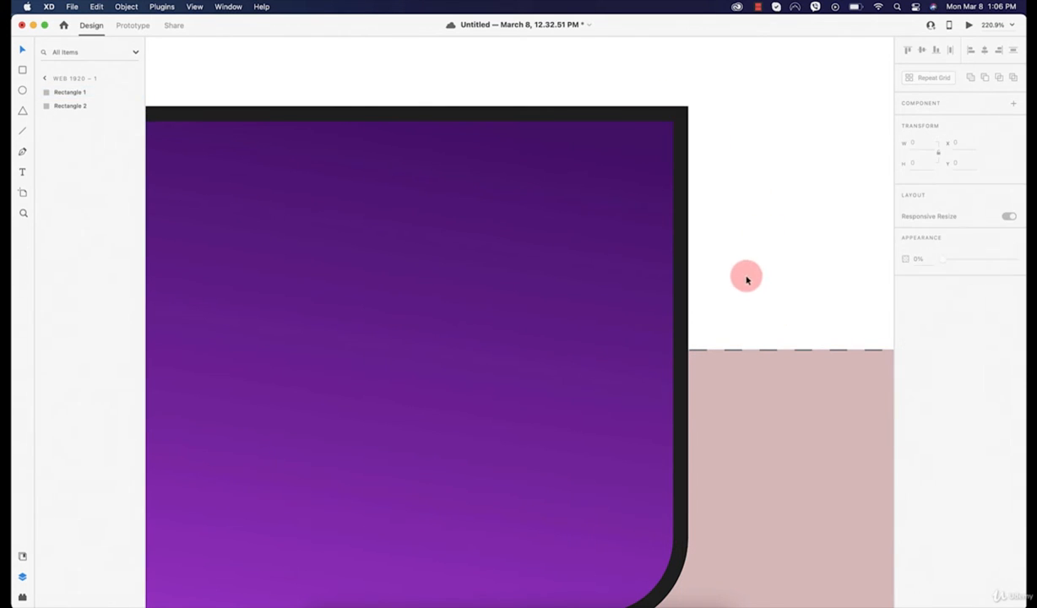
Turn on a shadow for the gradient shape and move the shape to X 289, Y 275 over the pink rectangle
scroll(733, 275, down, 5)
click(623, 274)
drag(619, 241, 600, 254)
click(906, 473)
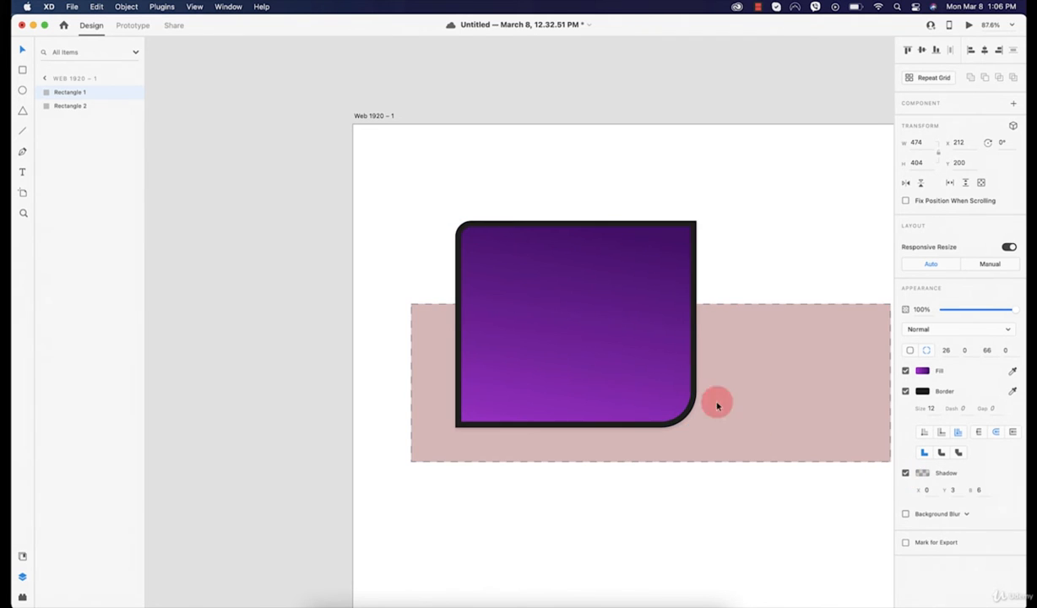
drag(620, 388, 659, 425)
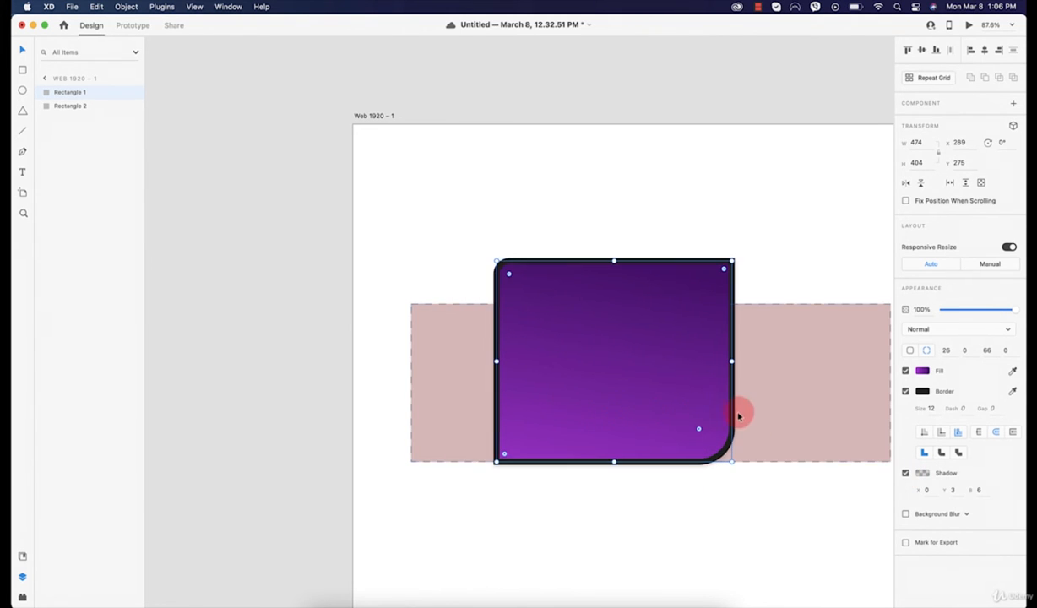
Try progressively larger vertical offsets for the gradient shape's shadow, and settle on a Y offset of 5
scroll(740, 415, up, 5)
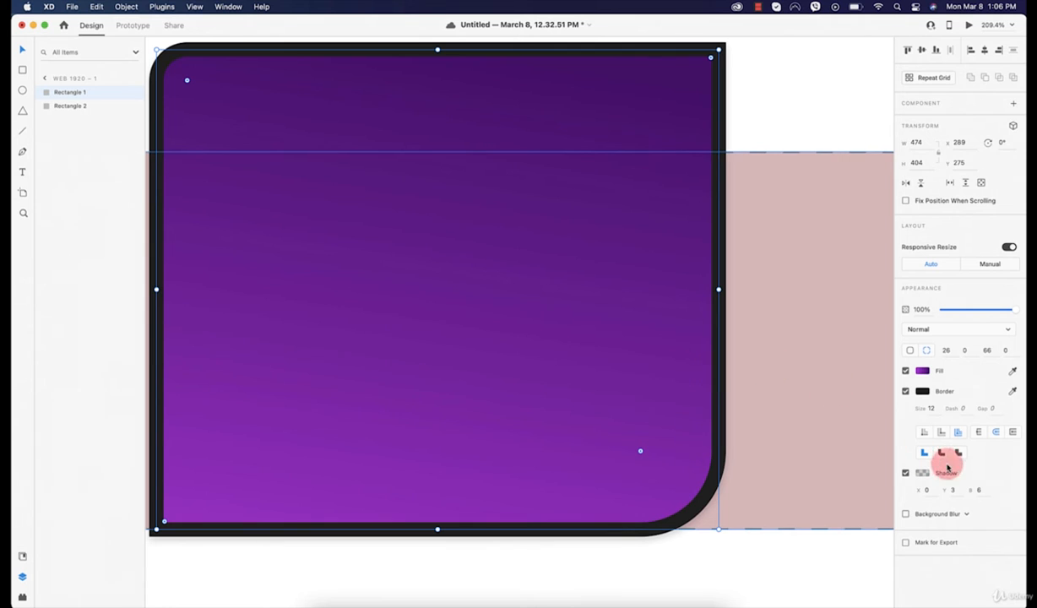
click(947, 475)
click(952, 490)
key(Up)
key(Up)
key(Up)
key(Up)
key(Up)
key(Up)
key(Up)
key(Up)
key(Up)
key(Up)
key(Up)
key(Up)
key(Up)
key(Up)
key(Up)
key(Up)
key(Up)
key(Up)
key(Up)
key(Up)
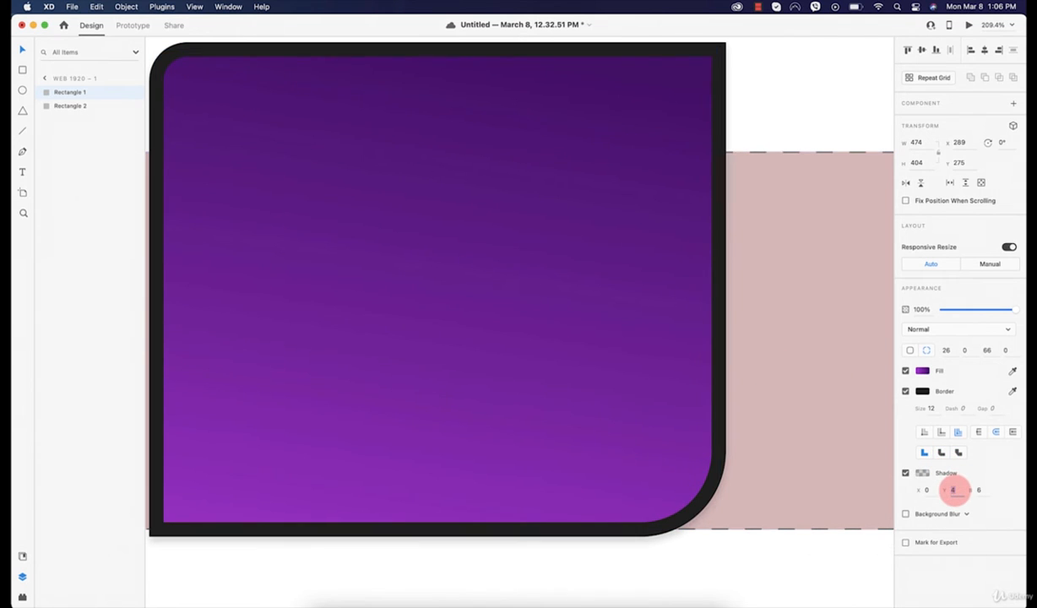
key(Up)
key(Up)
key(Up)
key(Up)
key(Up)
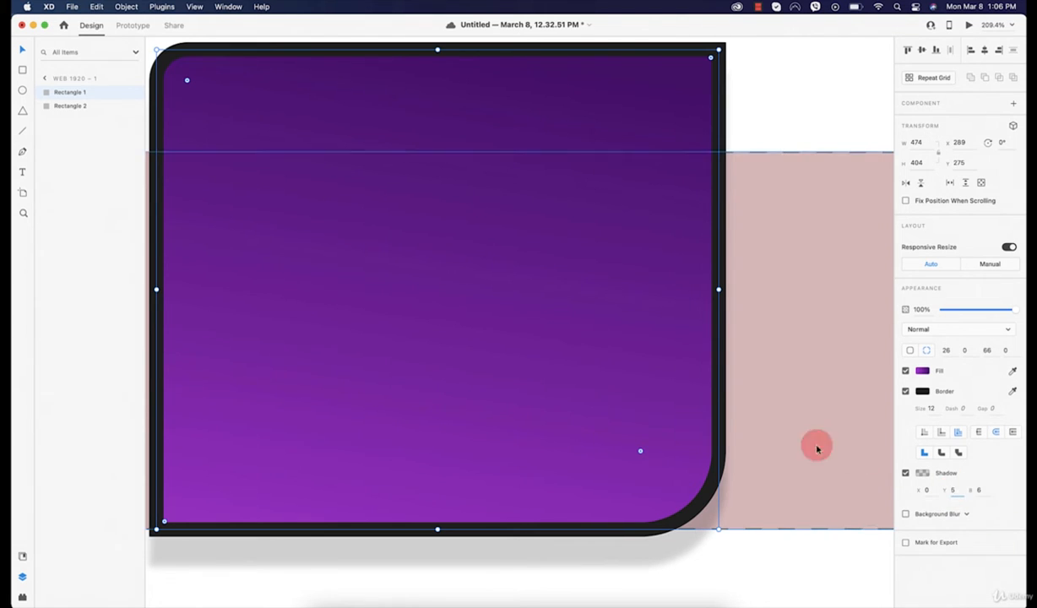
text(5)
key(Return)
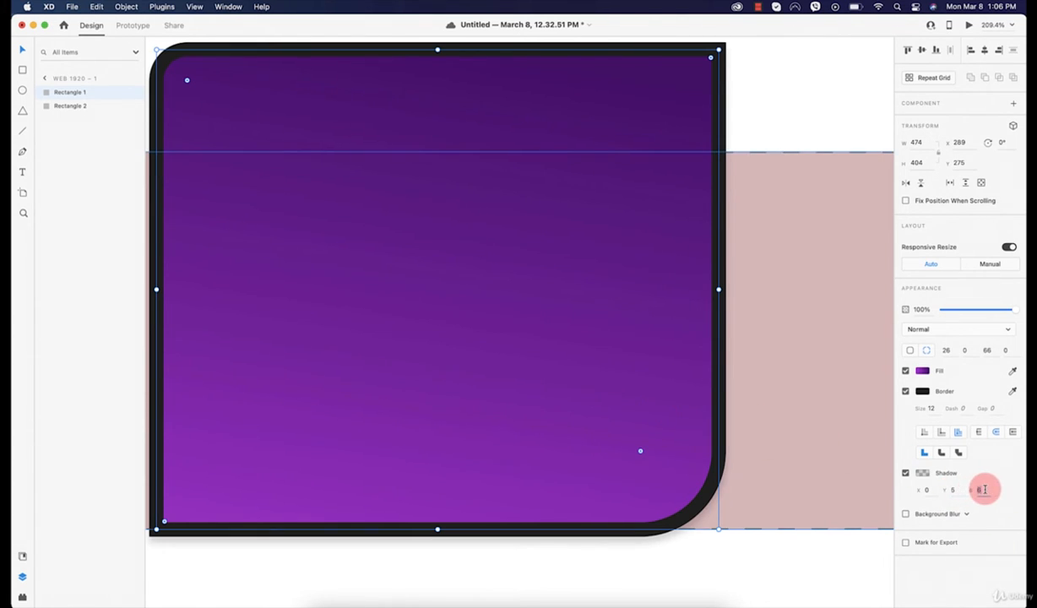
Try a higher shadow blur, return it to 6, and increase the shadow's X offset to 13
key(Up)
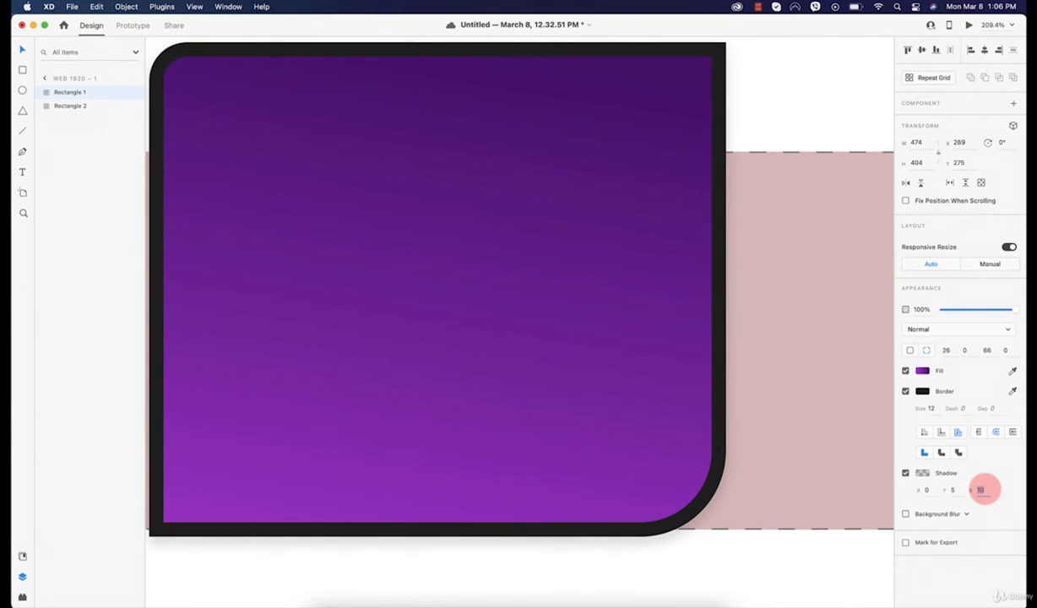
key(Up)
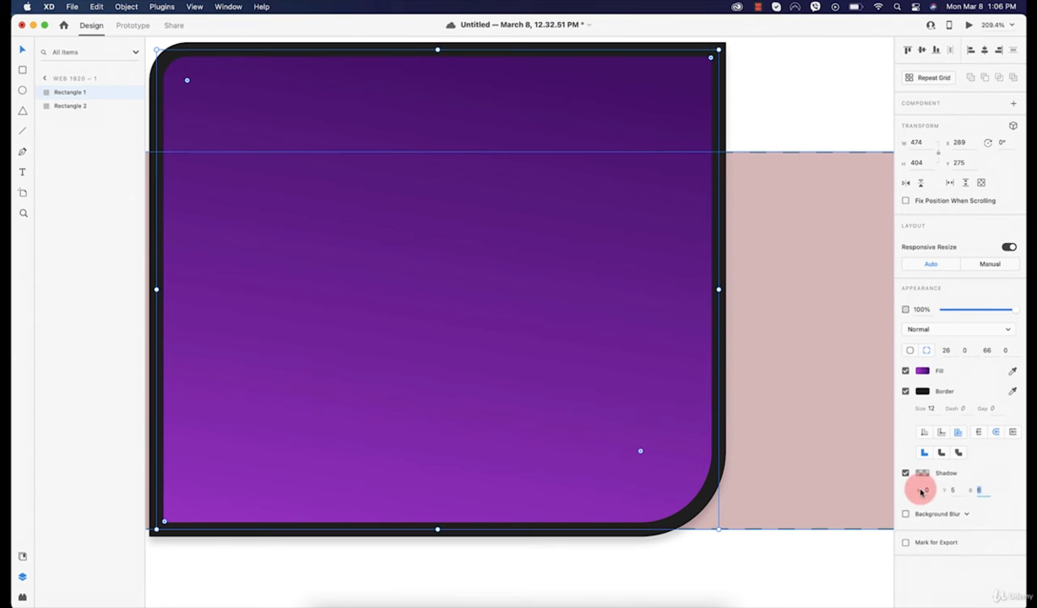
key(Up)
key(Up)
key(Up)
key(Up)
key(Up)
key(Up)
key(Up)
key(Up)
key(Up)
key(Up)
key(Up)
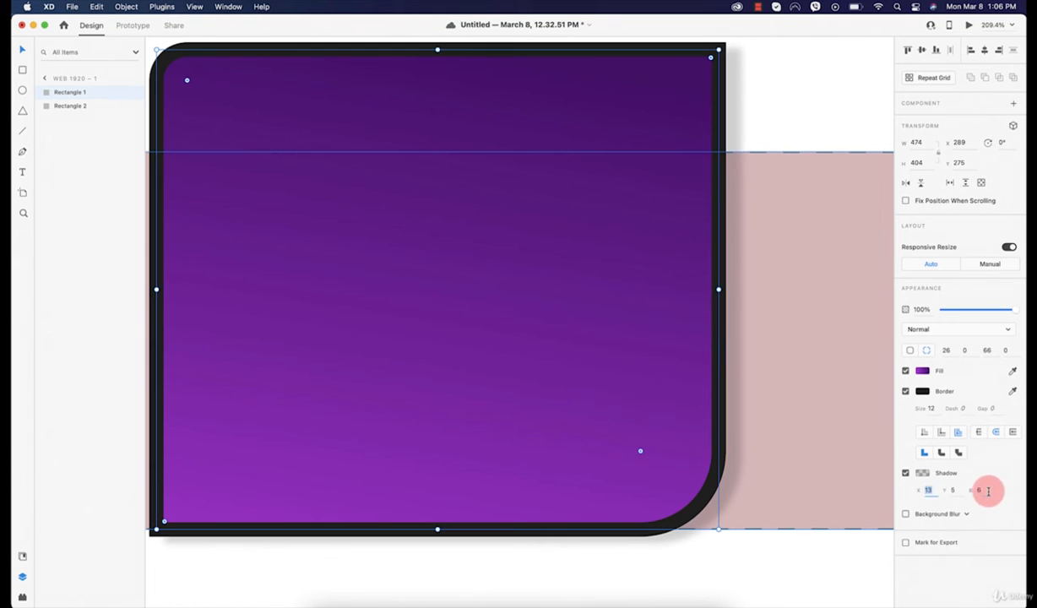
Try a shadow blur of 18 and reduce it to 10
key(Up)
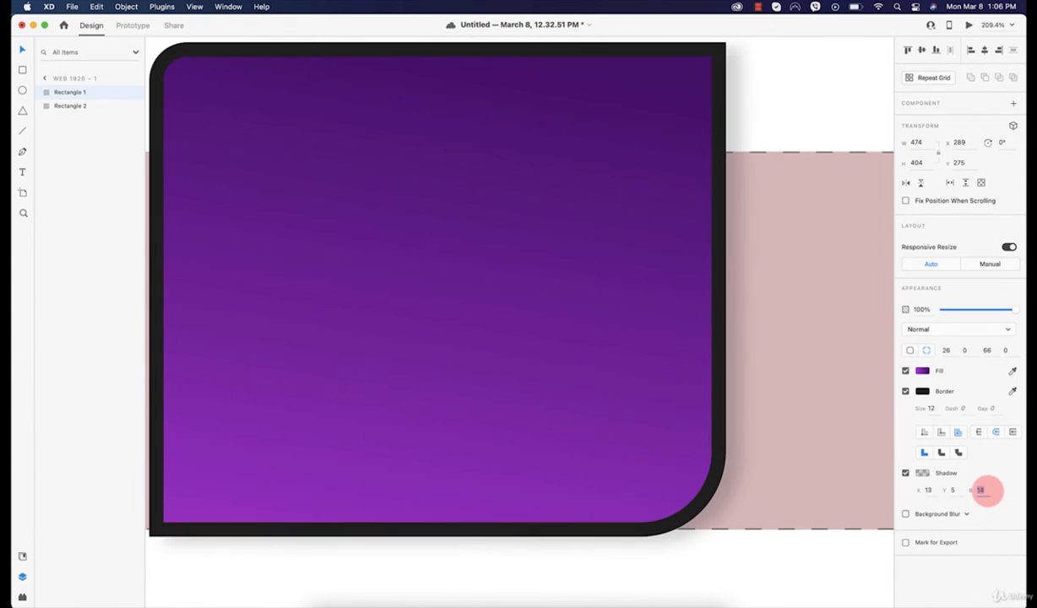
key(Down)
key(Down)
key(Down)
key(Down)
key(Down)
key(Down)
Set the shadow's opacity to 25% and its color to a very dark red, about #1C0101
click(922, 474)
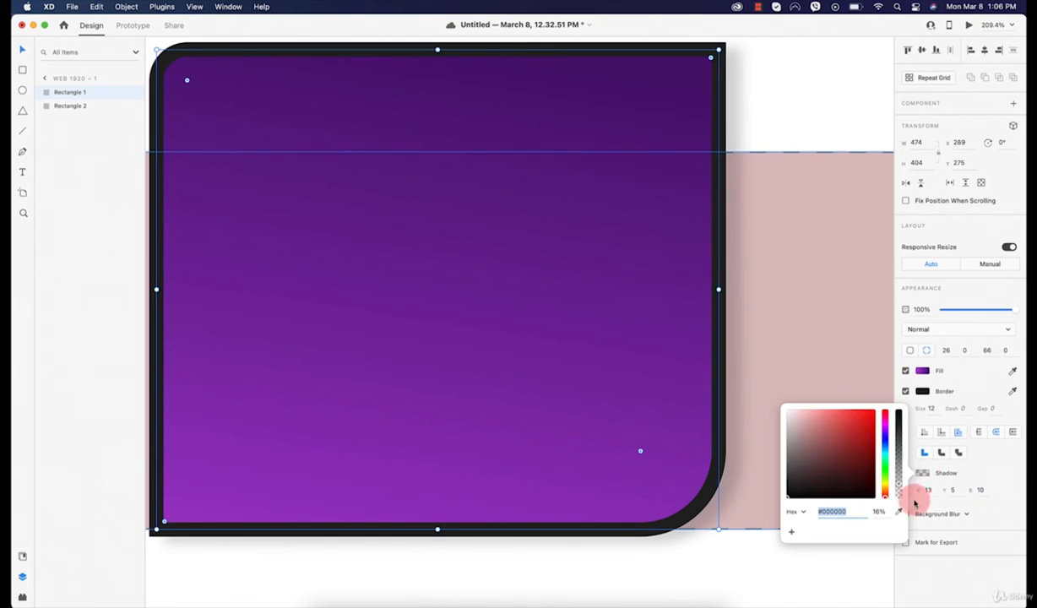
mouse_move(899, 488)
mouse_down()
mouse_move(887, 407)
mouse_move(893, 488)
mouse_move(893, 470)
mouse_move(895, 479)
mouse_up()
drag(836, 460, 817, 478)
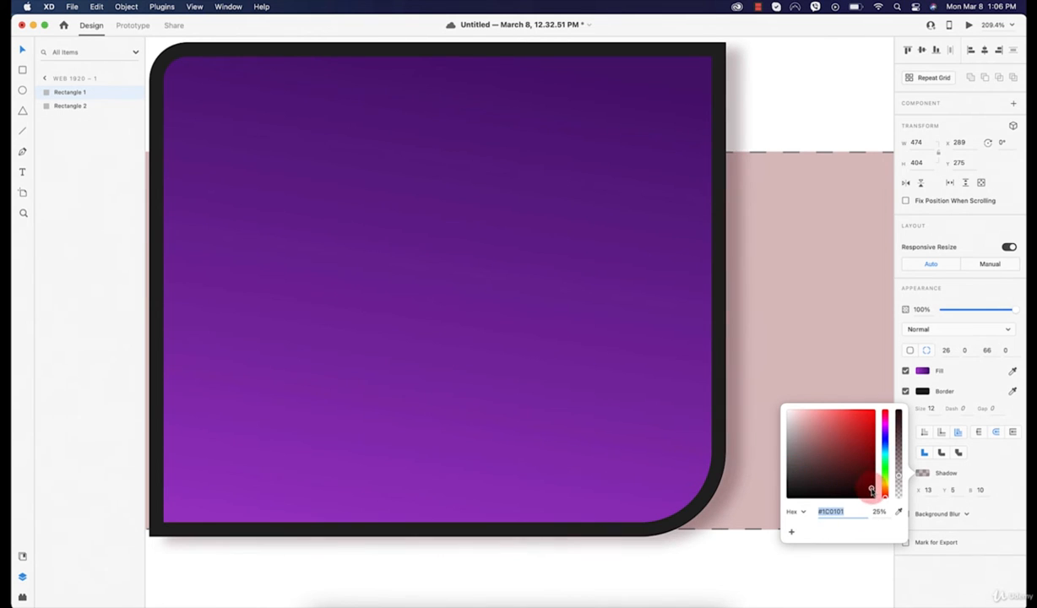
click(690, 559)
Turn on background blur for the gradient shape and move it to X 56, Y 207, overlapping the pink rectangle's corner
scroll(667, 464, down, 2)
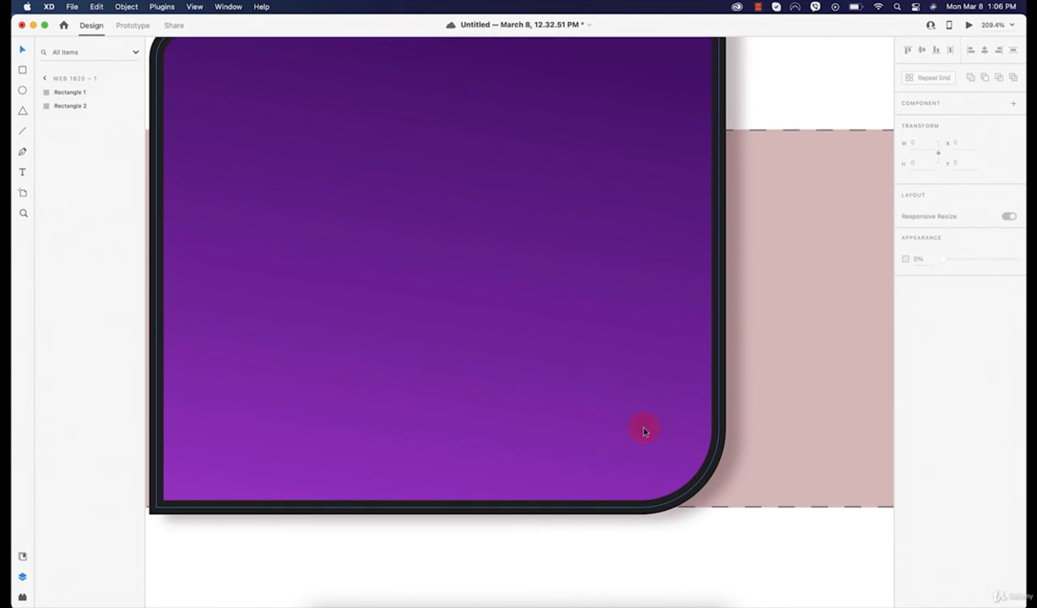
click(640, 408)
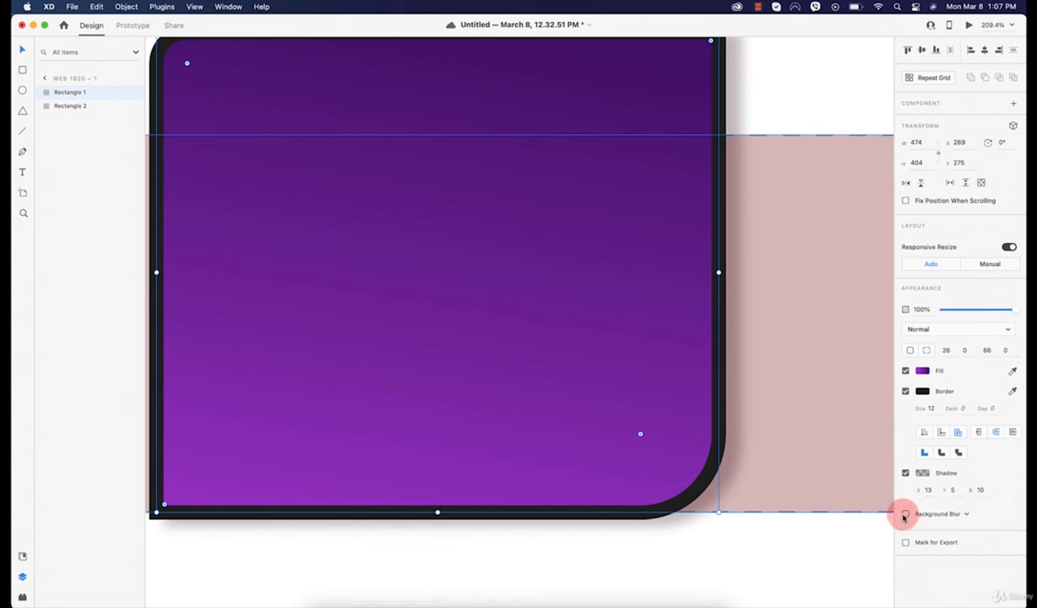
click(905, 513)
click(638, 421)
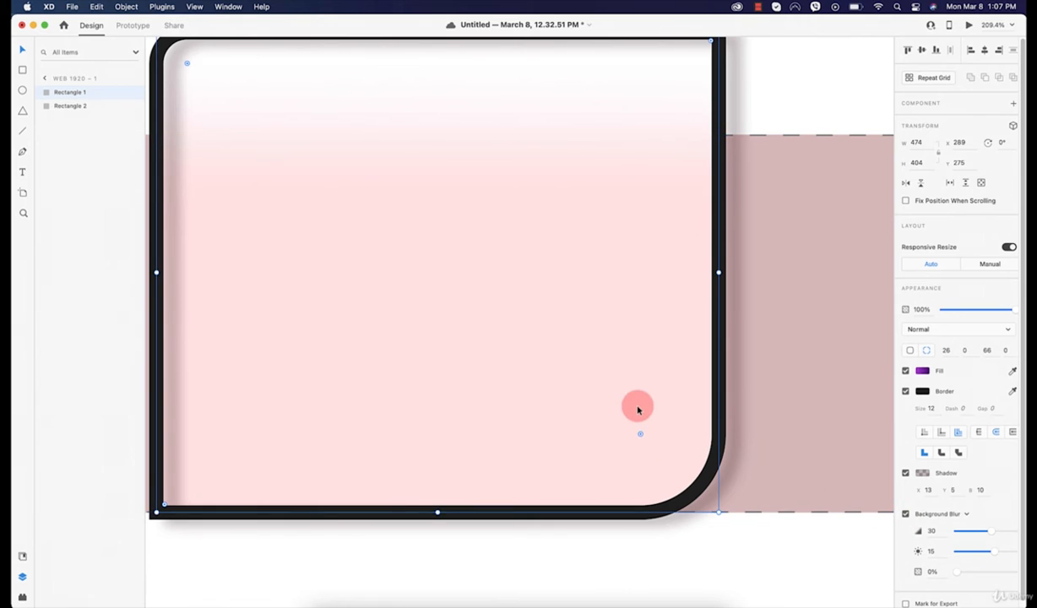
scroll(638, 410, down, 5)
drag(557, 372, 465, 339)
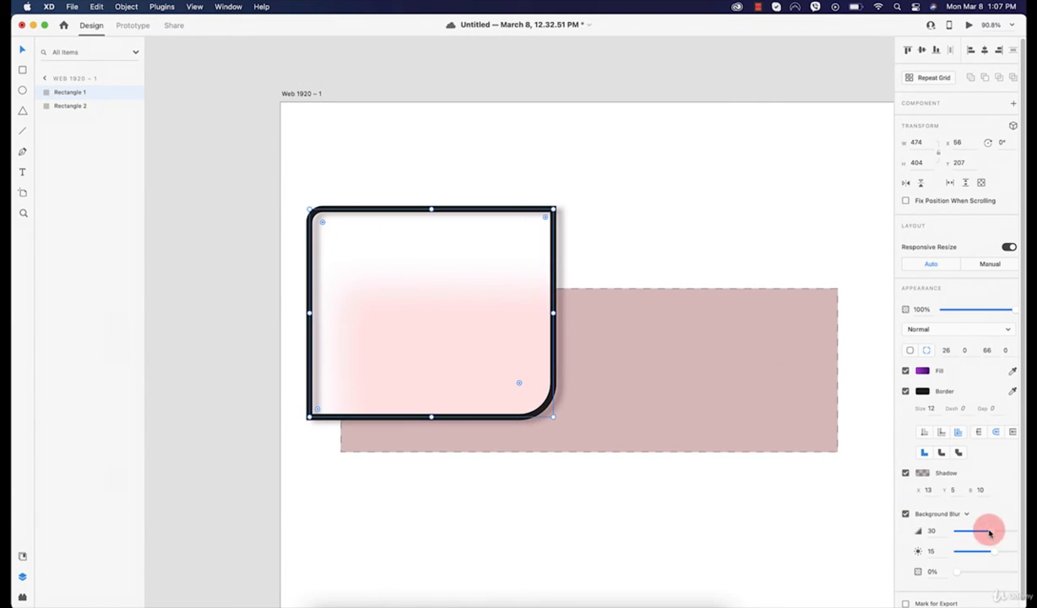
Reduce the background blur amount to 11 and move the shape to X 299, Y 331 over the pink rectangle
drag(989, 533, 965, 530)
drag(497, 357, 549, 378)
Toggle the blurred shape's border off and on, and change the border color to white
click(905, 392)
click(904, 394)
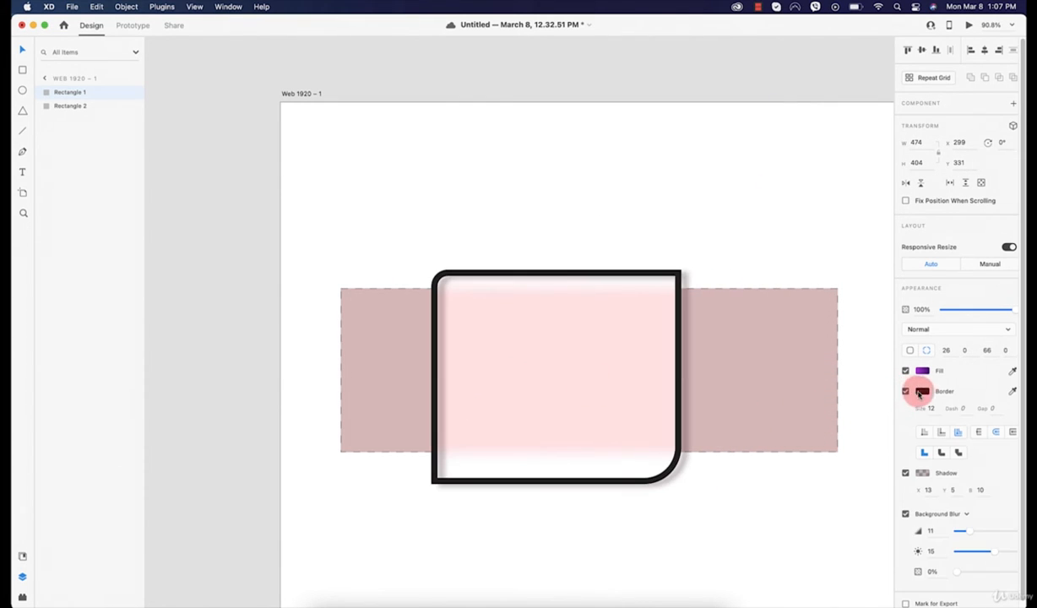
click(922, 391)
drag(793, 336, 764, 315)
click(971, 377)
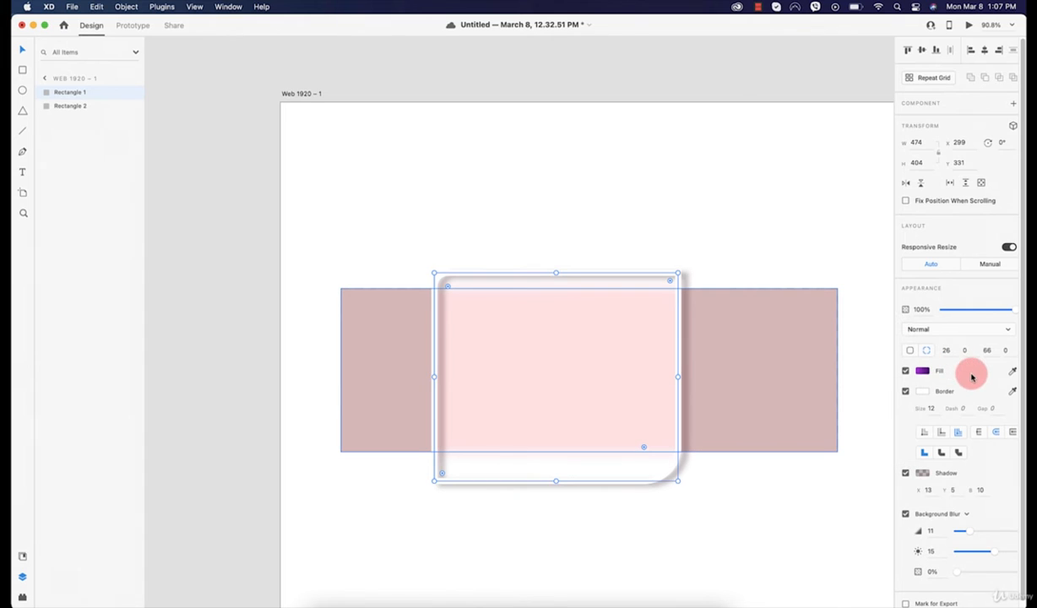
Set the white border's size to 1, comparing it with 2, and move the shape to X 187, Y 361
text(1)
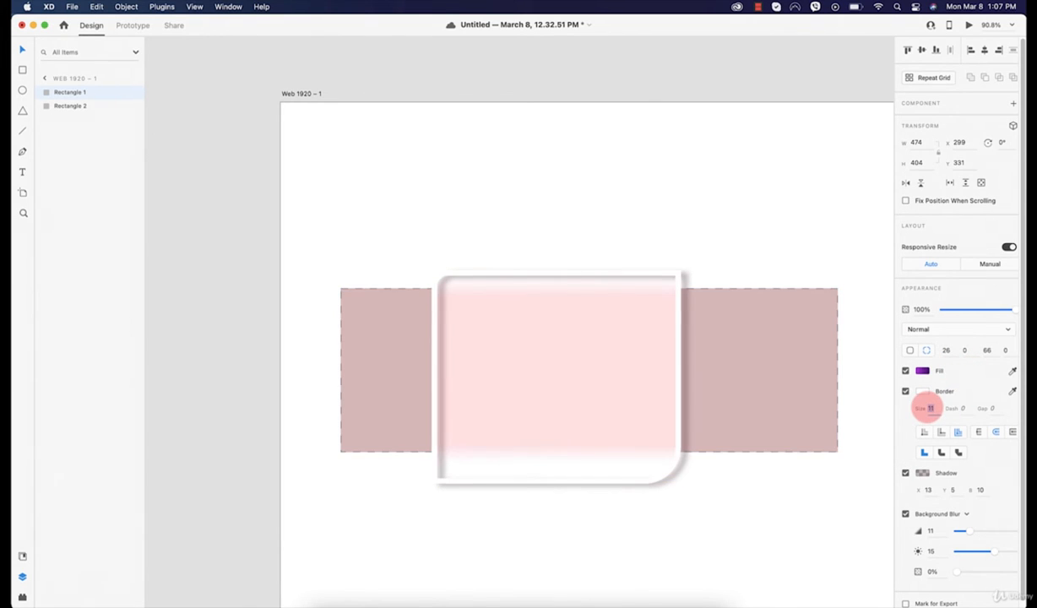
key(Up)
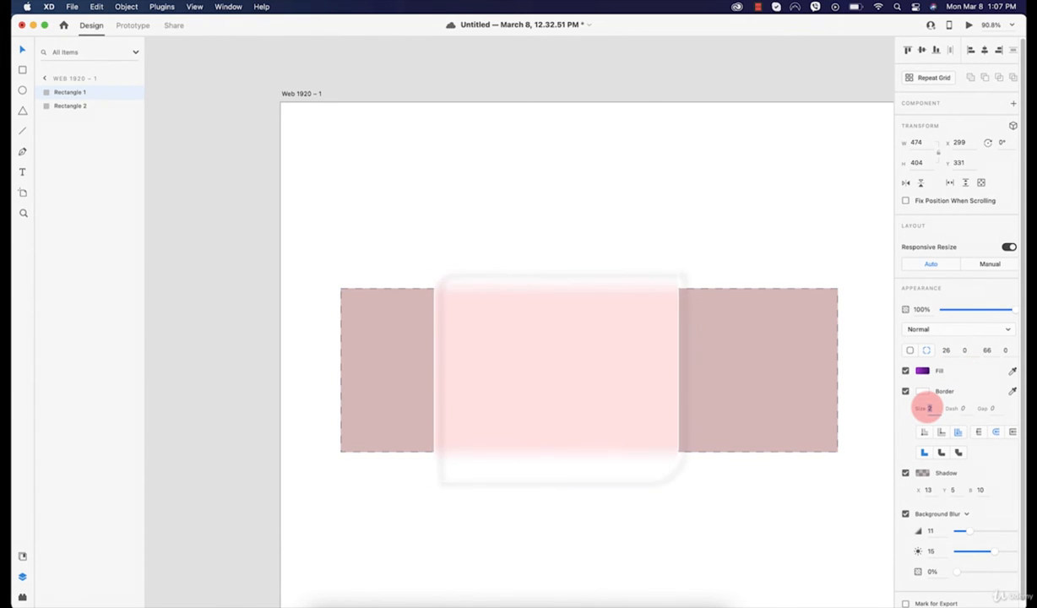
key(Down)
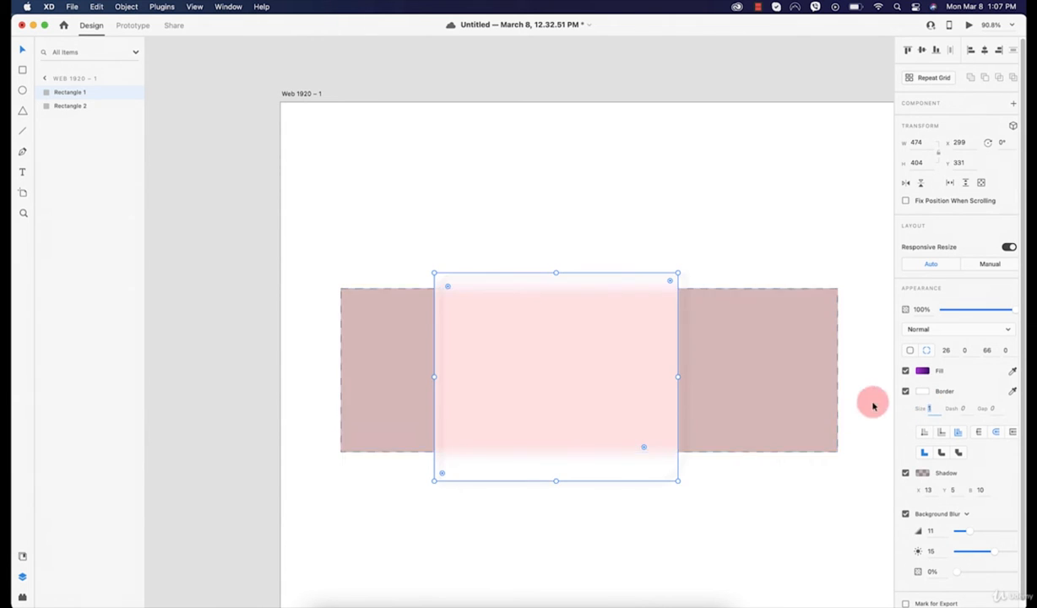
drag(650, 384, 583, 419)
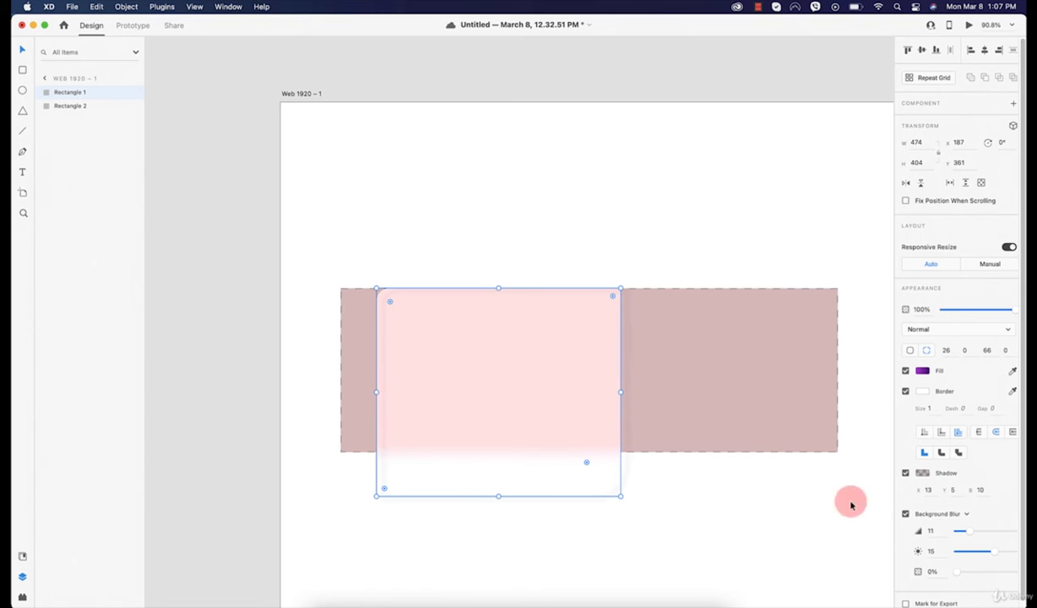
Toggle the shape's shadow off and on, move the shape to X 34, Y 275 and deselect it
click(905, 472)
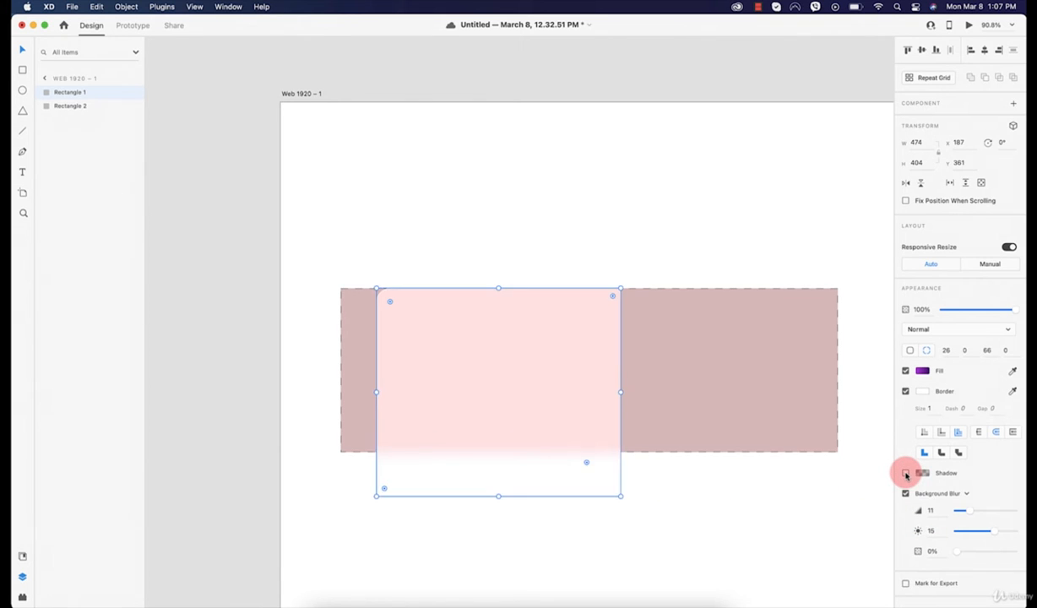
click(905, 473)
drag(479, 372, 405, 337)
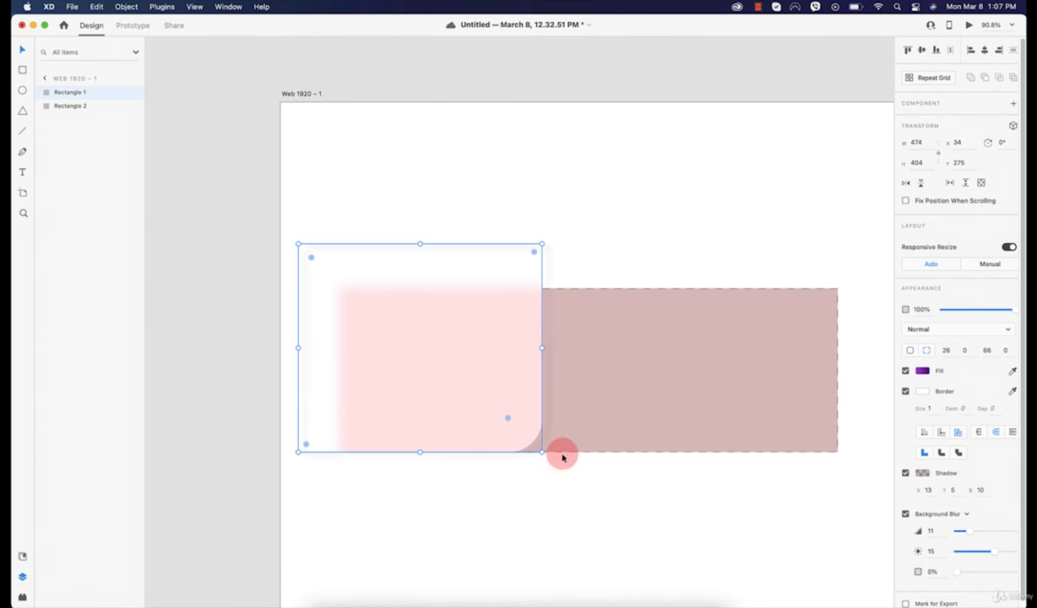
click(705, 537)
Set the shape's background blur amount to 7, brightness to 7 and fill opacity to 28%
click(417, 361)
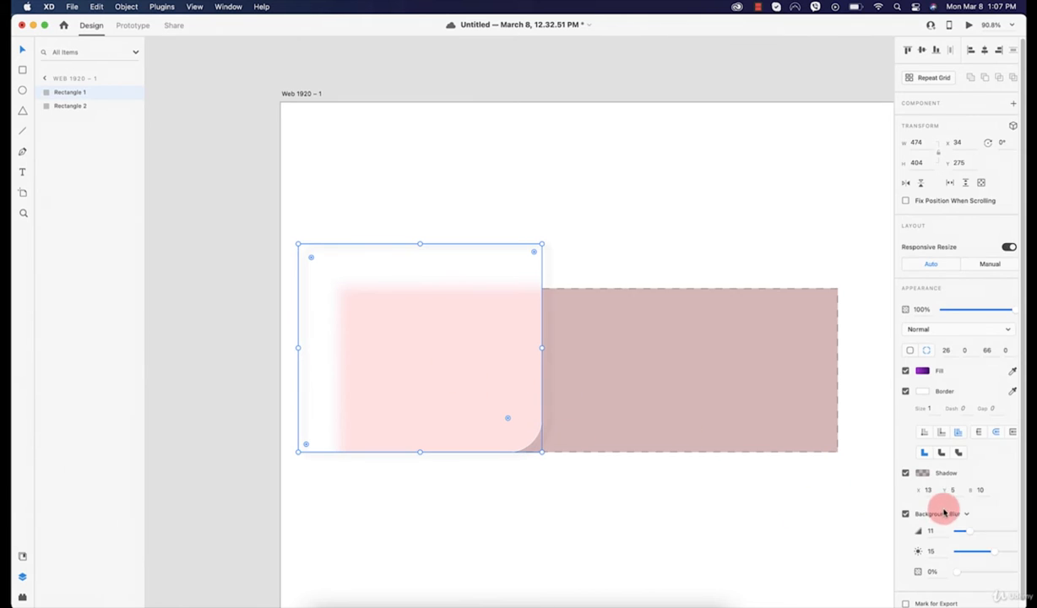
drag(964, 530, 976, 572)
scroll(972, 561, down, 1)
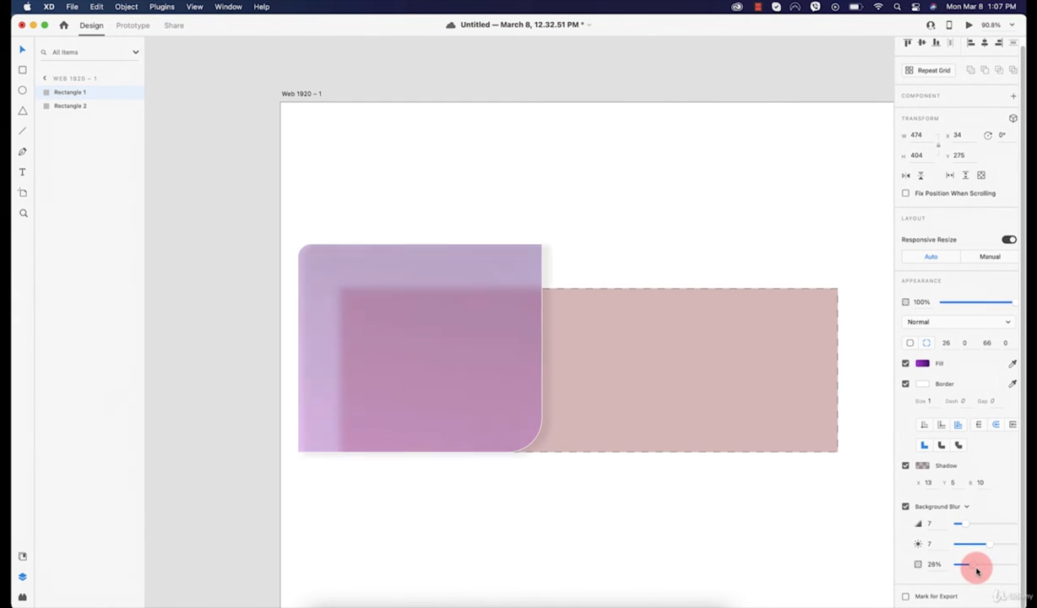
Add a vertical guide near the artboard's left edge and reposition the blurred shape, ending against the guide at X 158, Y 94
drag(284, 356, 361, 354)
drag(409, 368, 451, 339)
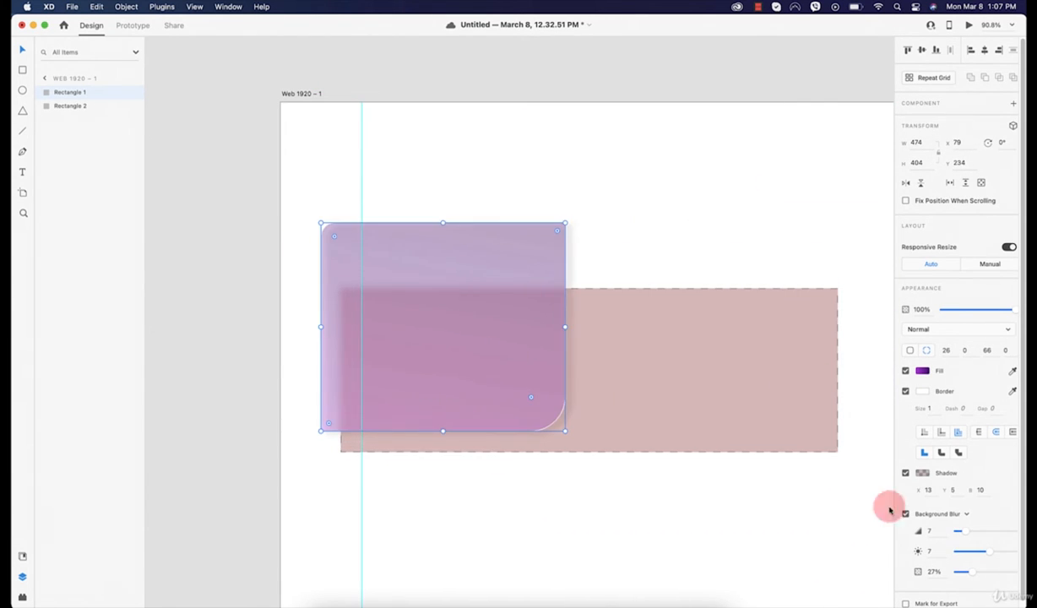
scroll(1004, 552, down, 1)
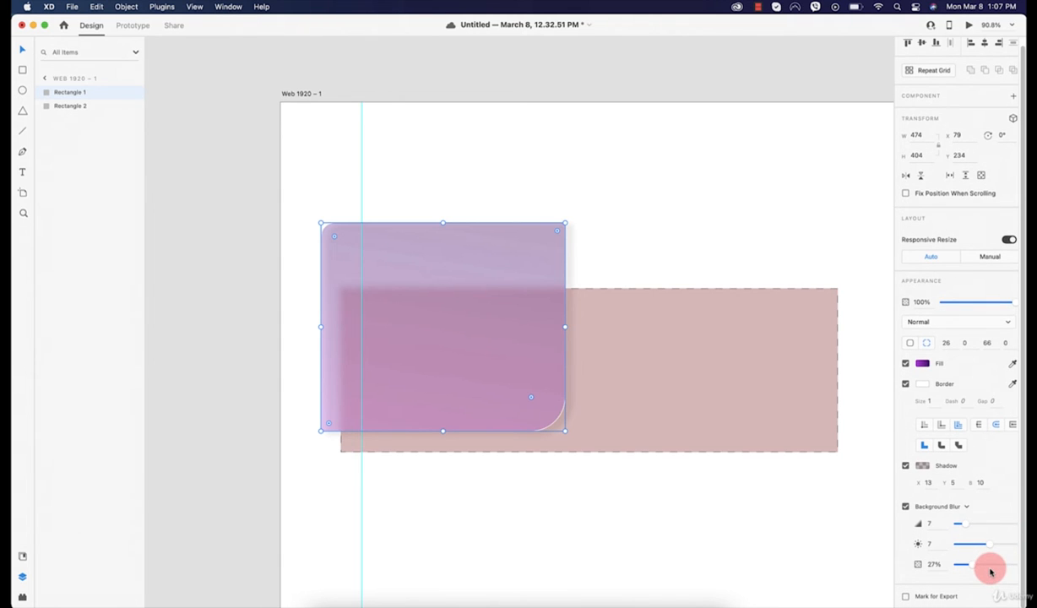
drag(488, 277, 563, 279)
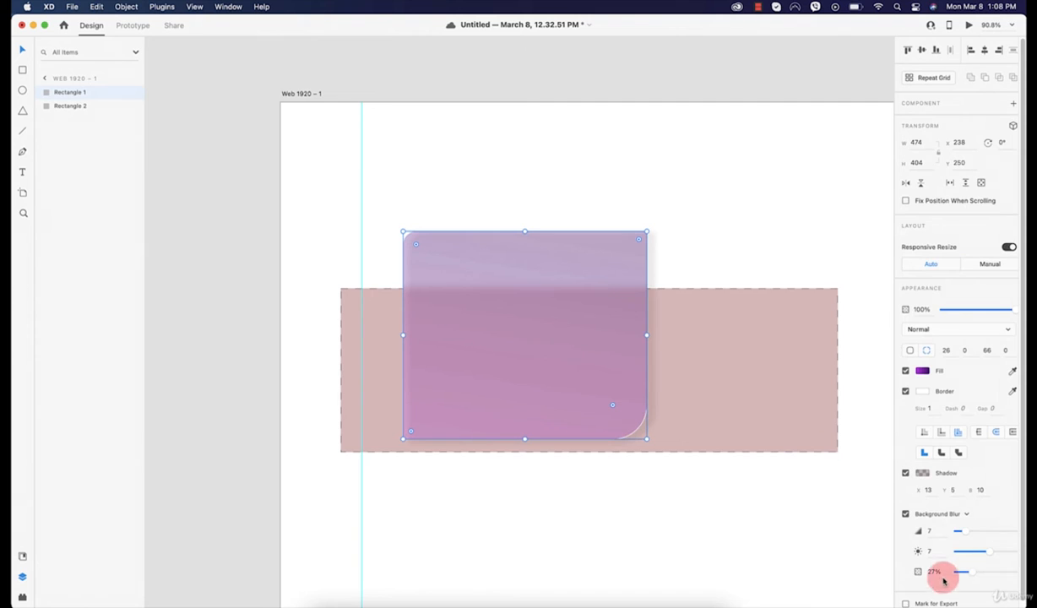
drag(562, 289, 514, 213)
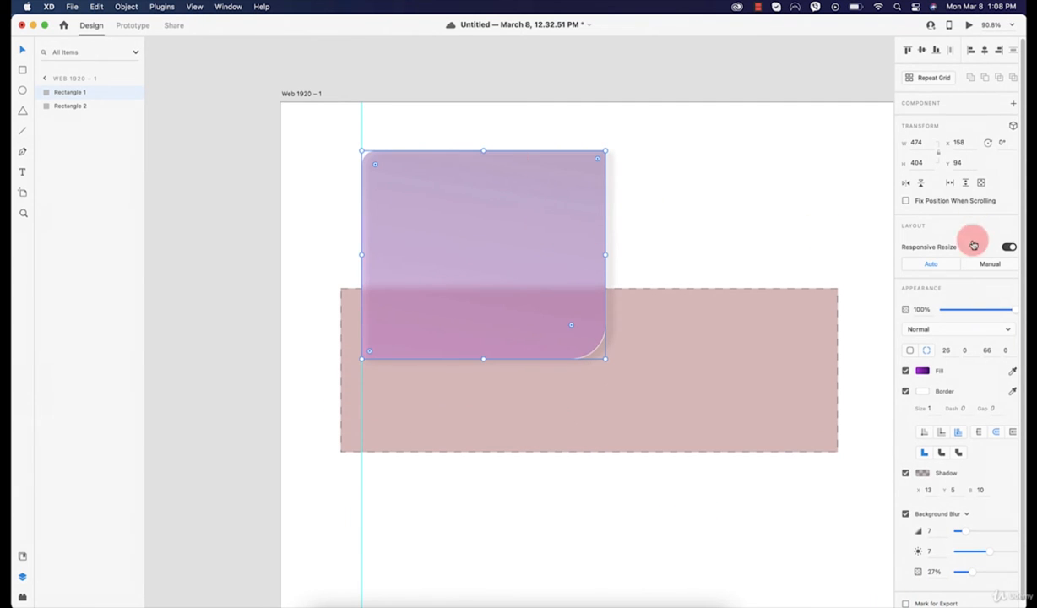
Delete both rectangles from the artboard and remove the vertical guide
scroll(553, 245, up, 2)
key(BackSpace)
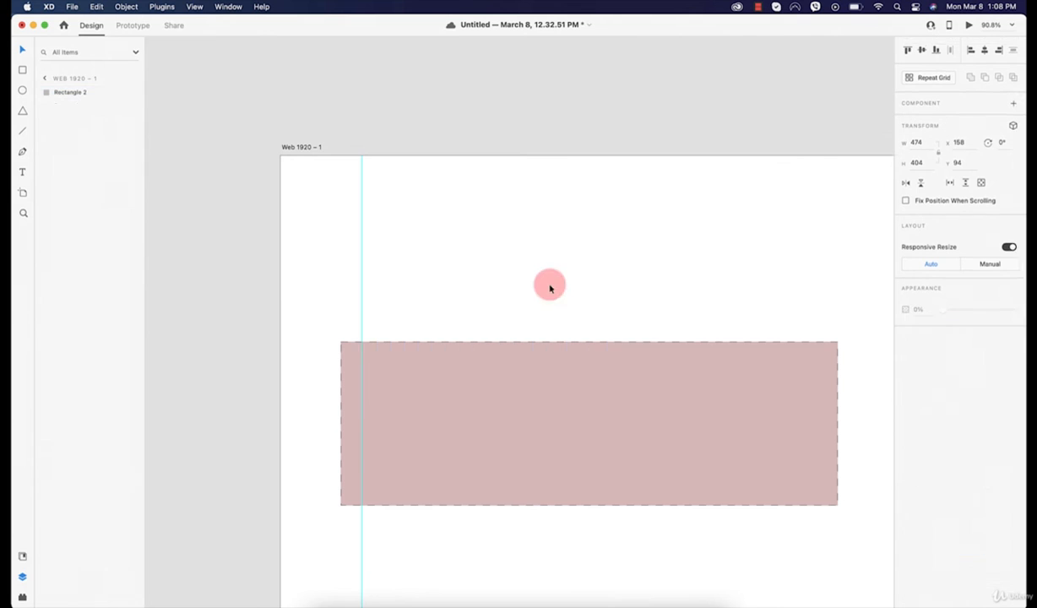
click(544, 355)
key(BackSpace)
drag(541, 253, 392, 151)
scroll(367, 175, down, 5)
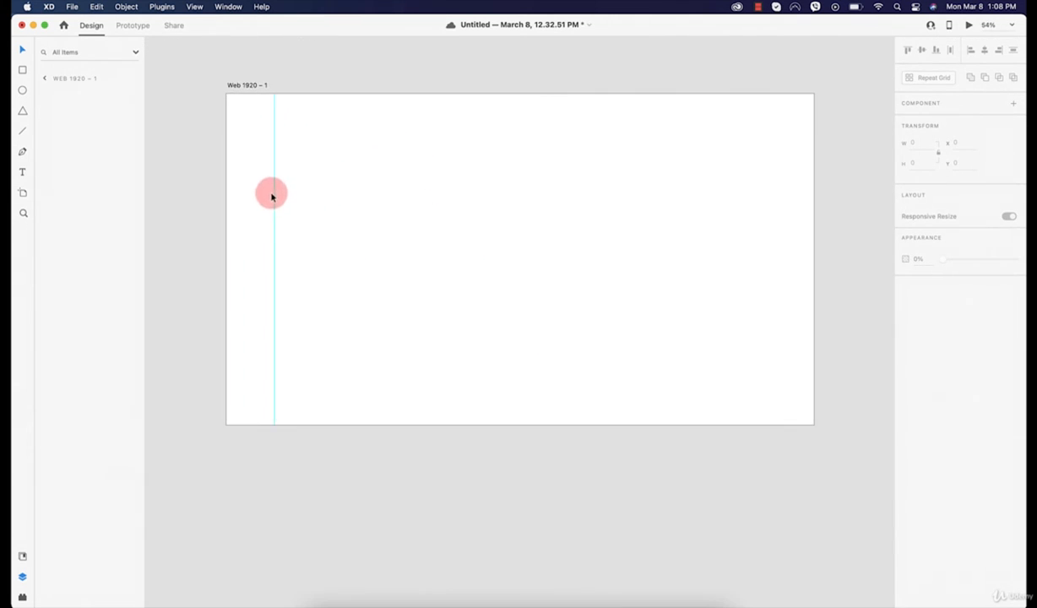
drag(274, 189, 102, 135)
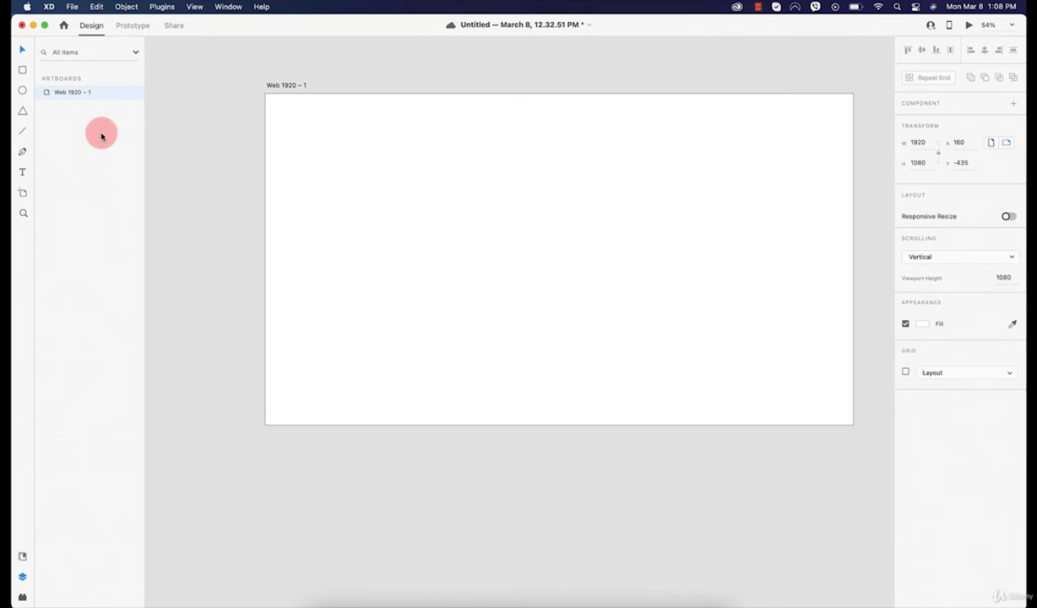
Draw a circle about 386 px wide near the artboard's center and give it a light red solid fill
click(23, 91)
drag(470, 181, 586, 297)
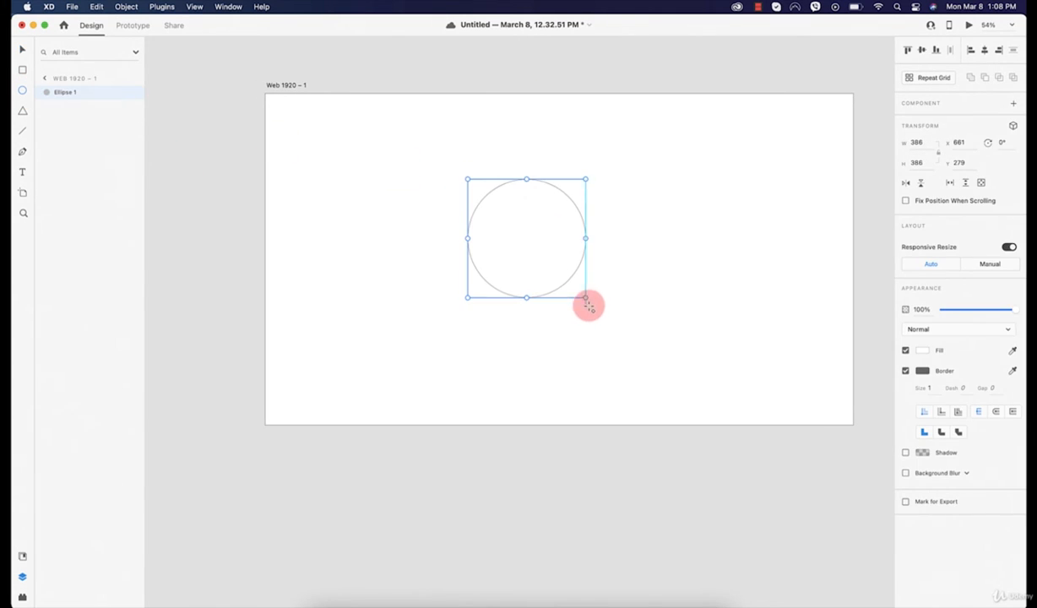
click(922, 350)
drag(816, 306, 809, 297)
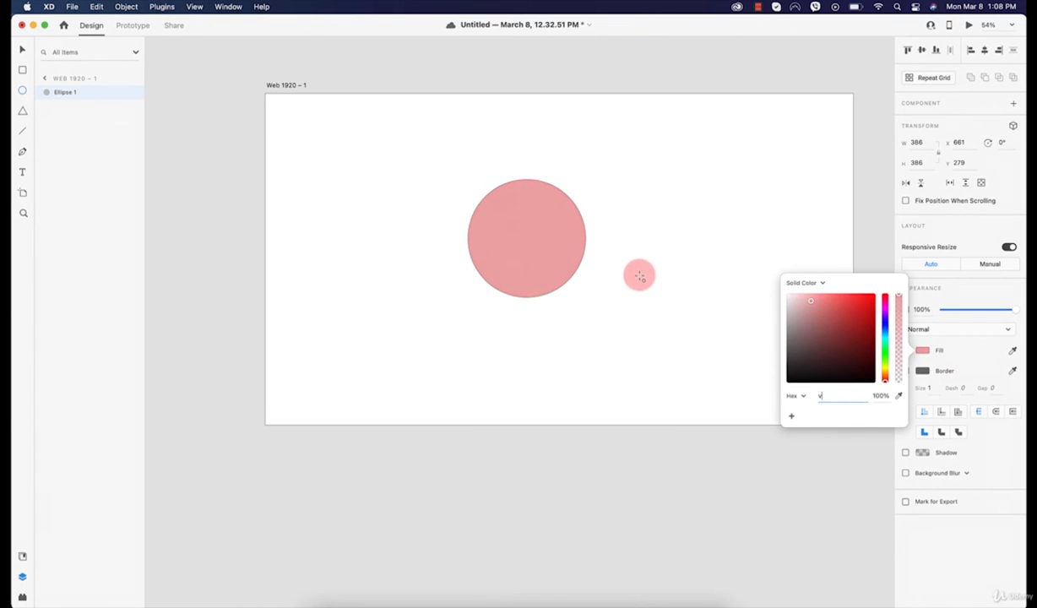
Move the red circle toward the artboard's upper-left corner, to X 161, Y 102
mouse_move(555, 246)
mouse_down()
mouse_move(532, 251)
mouse_move(549, 256)
mouse_move(504, 244)
mouse_move(563, 261)
mouse_move(567, 239)
mouse_up()
key(super+z)
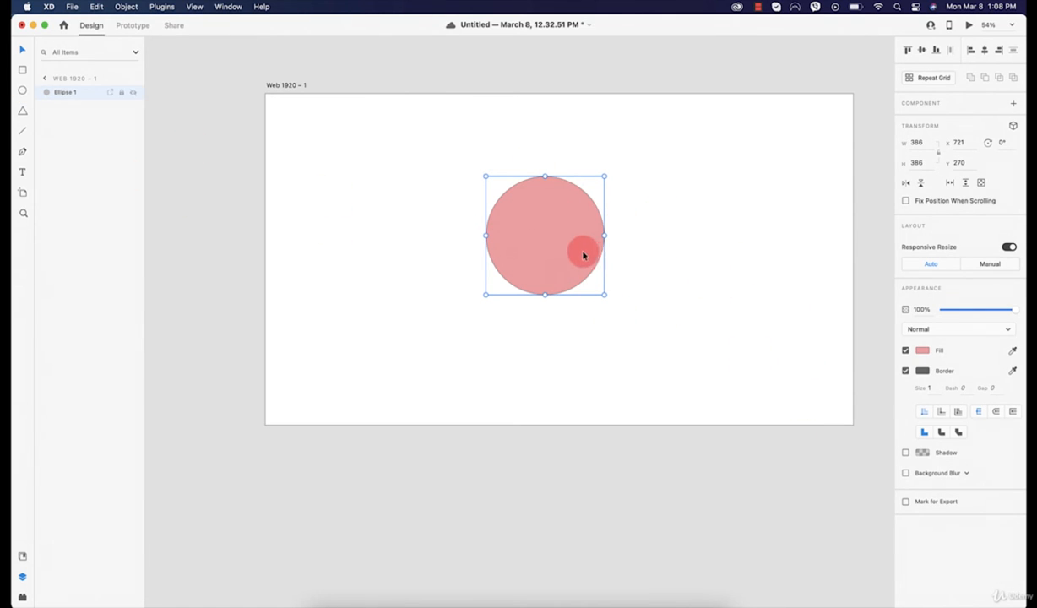
drag(583, 254, 406, 204)
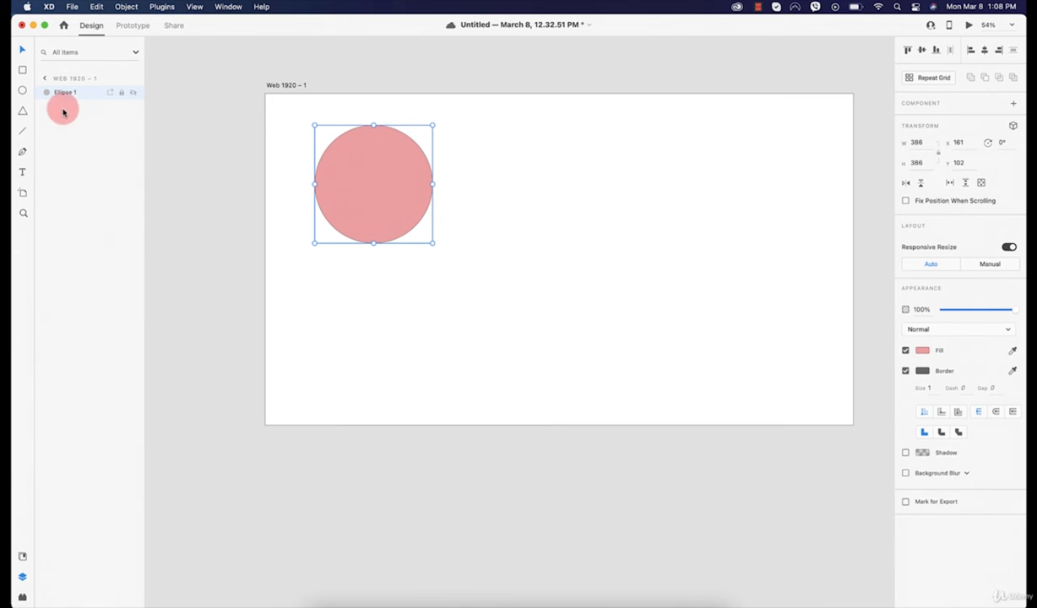
Draw an ellipse about 764 by 247 and a circle about 448 px wide, placing that circle partly over the red one
click(23, 91)
mouse_move(554, 156)
mouse_down()
mouse_move(766, 210)
mouse_move(789, 231)
mouse_up()
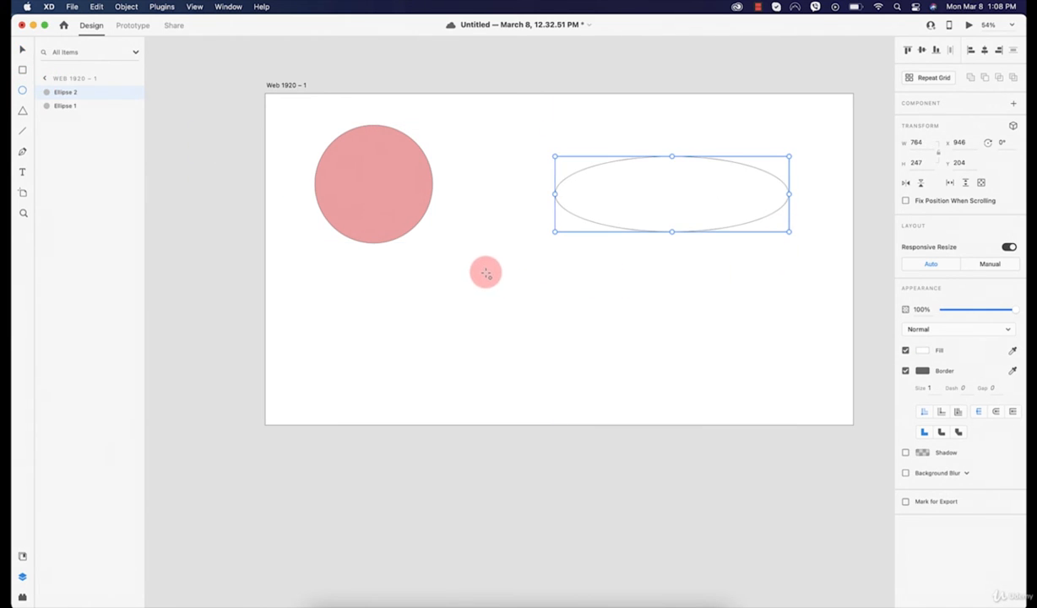
mouse_move(486, 272)
mouse_down()
mouse_move(641, 421)
mouse_move(626, 411)
mouse_up()
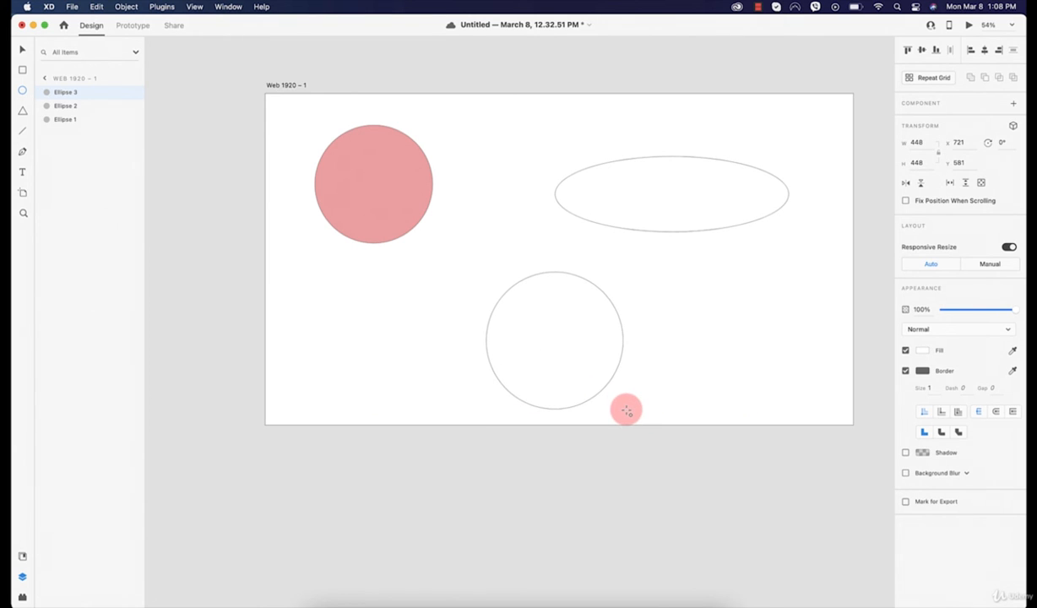
drag(560, 366, 419, 289)
Delete the wide ellipse and both circles from the artboard
click(564, 182)
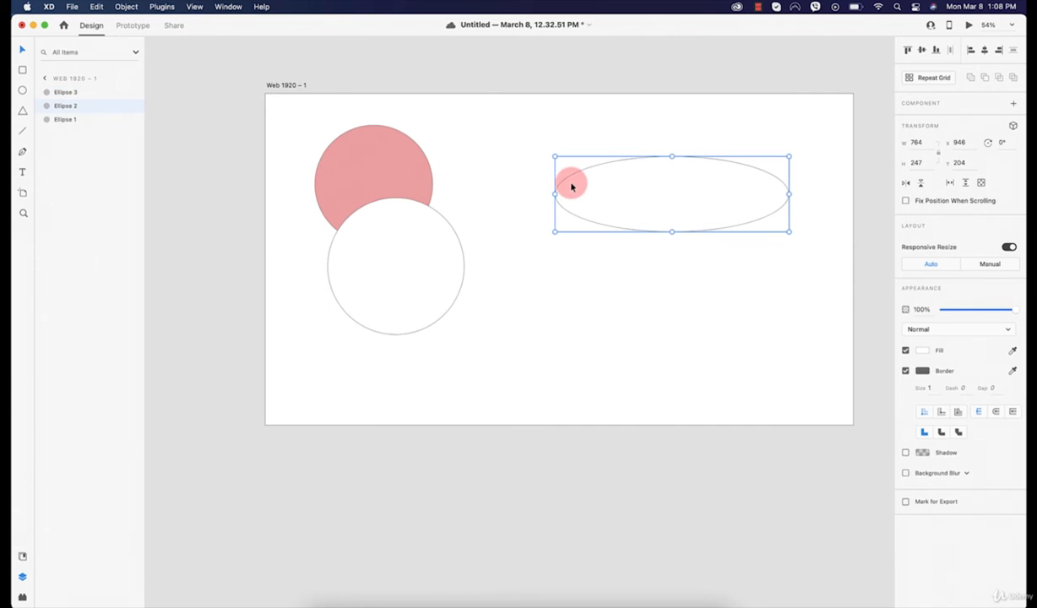
key(Delete)
click(384, 220)
key(Delete)
click(362, 178)
key(Delete)
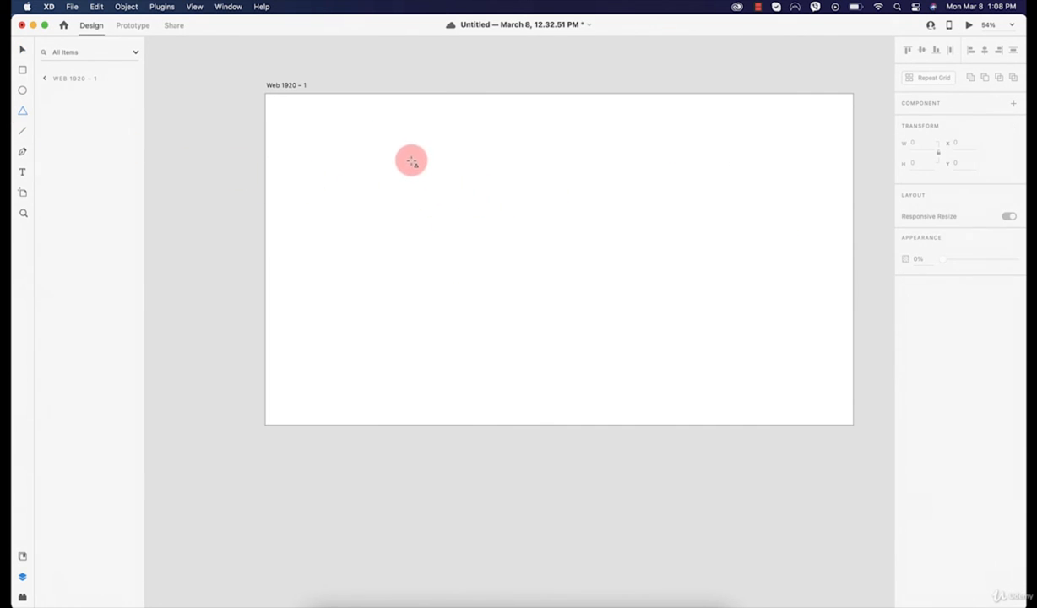
Draw a triangle about 482 by 417 with the Polygon tool and move it to X 131, Y 67
mouse_move(412, 159)
mouse_down()
mouse_move(478, 269)
mouse_move(613, 291)
mouse_move(578, 261)
mouse_move(609, 325)
mouse_move(596, 335)
mouse_move(469, 227)
mouse_move(578, 275)
mouse_move(368, 227)
mouse_move(592, 266)
mouse_move(609, 294)
mouse_move(583, 278)
mouse_move(586, 289)
mouse_up()
key(v)
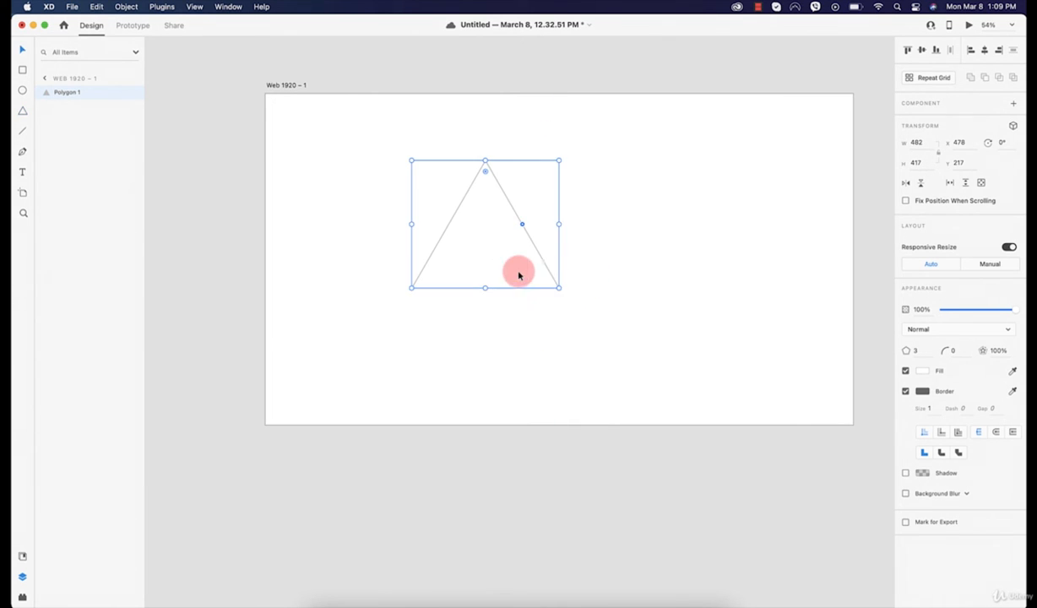
drag(466, 252, 362, 206)
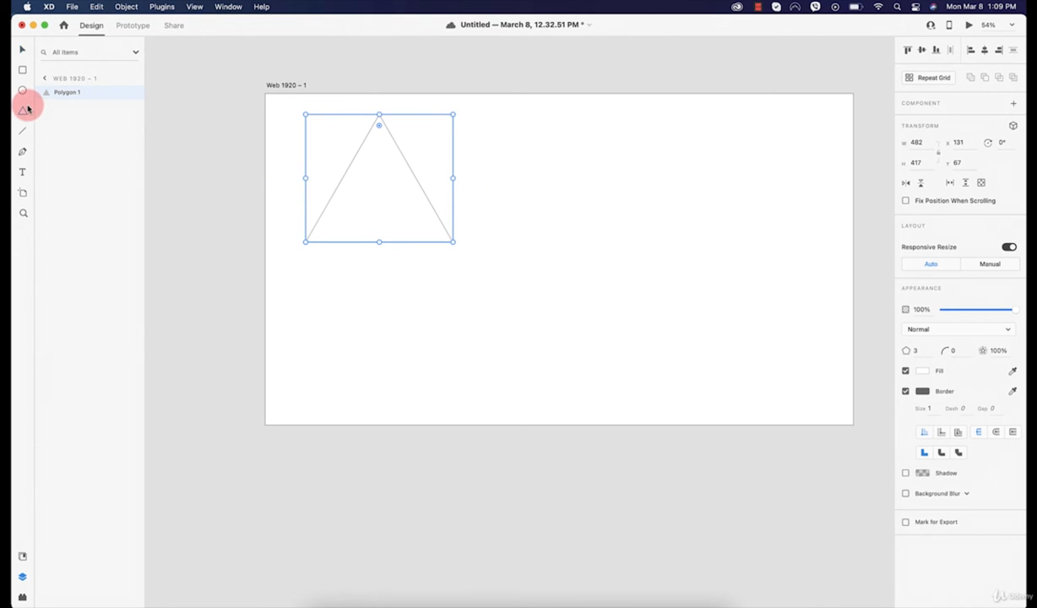
Draw a seven-sided polygon about 463 by 452 beside the triangle and move it to X 758, Y 32
drag(547, 143, 694, 275)
key(Up)
key(Down)
key(Down)
key(Up)
key(Up)
key(Up)
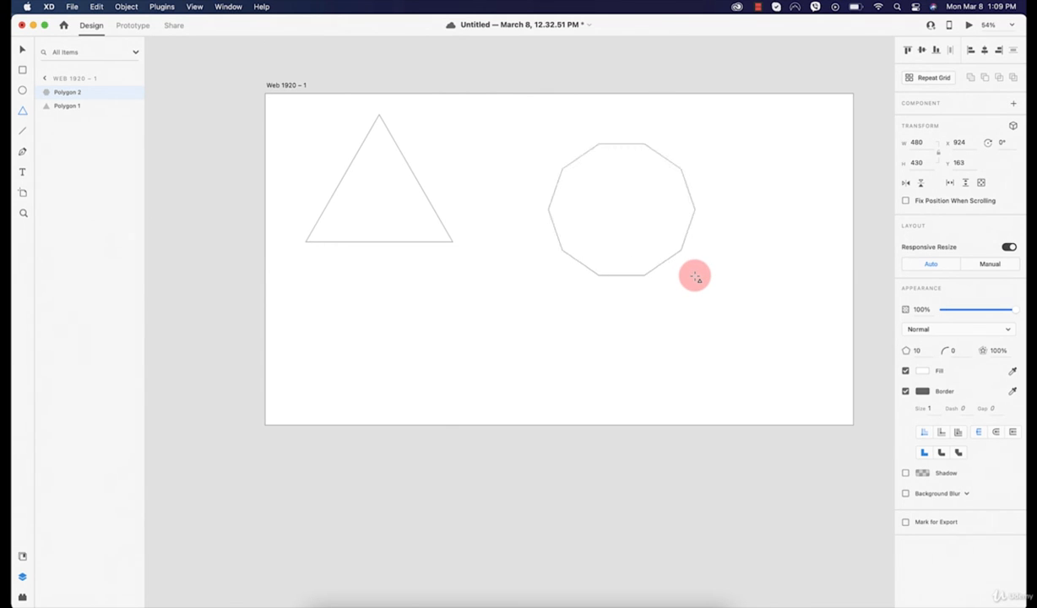
mouse_move(694, 275)
mouse_down()
mouse_move(683, 257)
mouse_move(699, 298)
mouse_move(689, 282)
mouse_up()
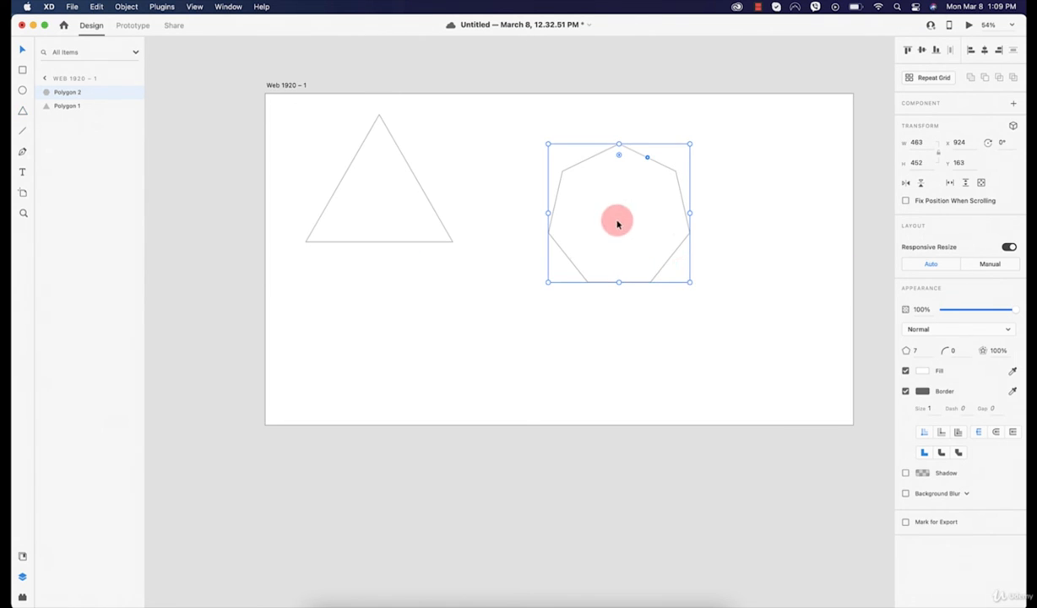
drag(618, 222, 565, 182)
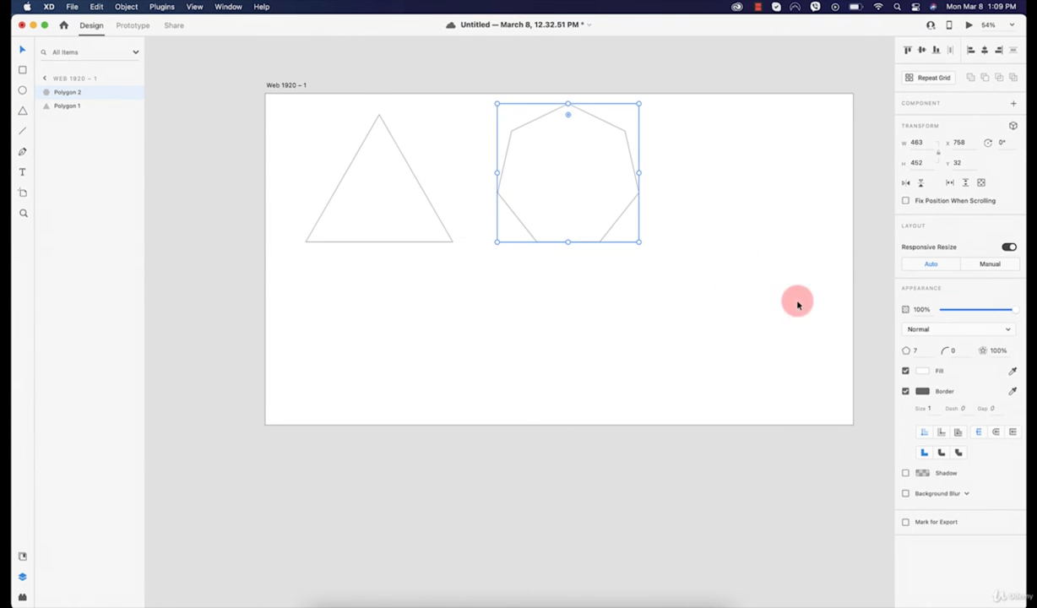
Turn both polygons into stars, with a star ratio of 35% for the triangle and 29% for the seven-sided polygon
click(389, 141)
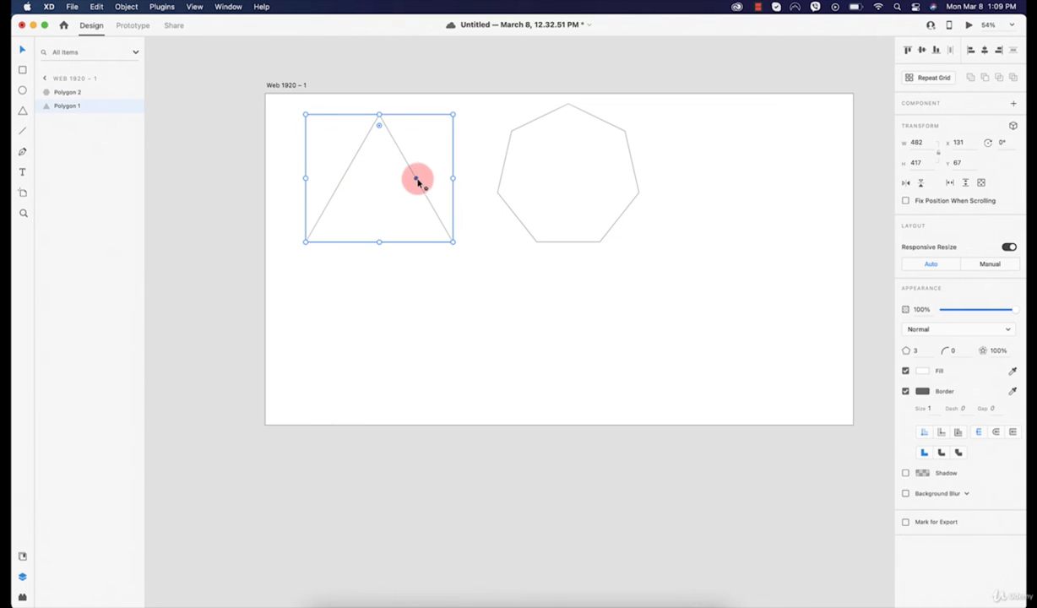
drag(417, 181, 391, 193)
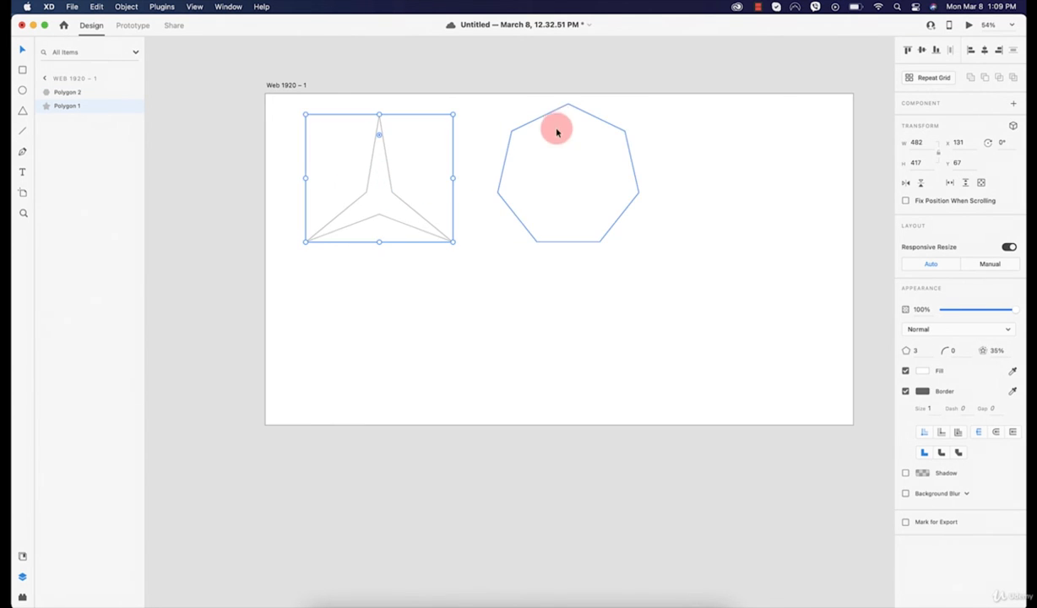
click(556, 131)
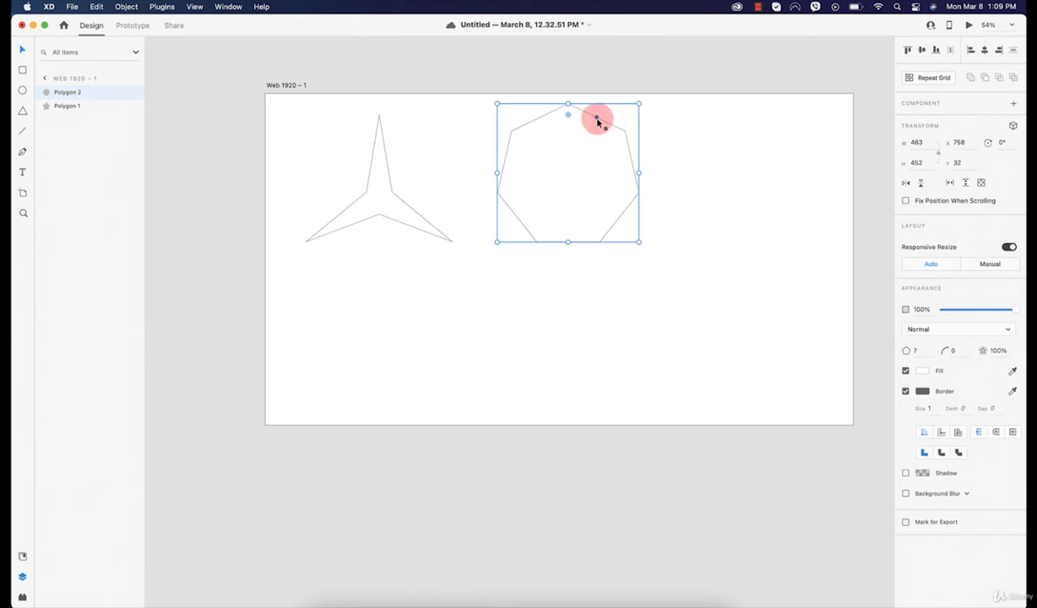
drag(597, 121, 576, 163)
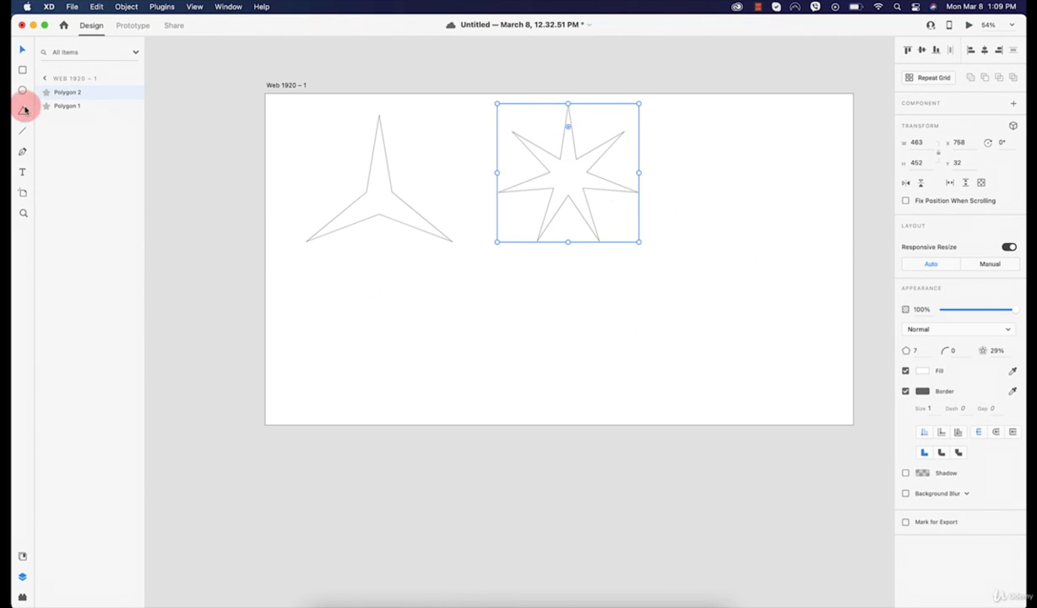
Draw a third polygon about 418 by 362 at X 635, Y 540 below the stars and set its corner count to 6
drag(373, 283, 499, 395)
mouse_move(470, 361)
mouse_down()
mouse_move(560, 345)
mouse_move(549, 340)
mouse_up()
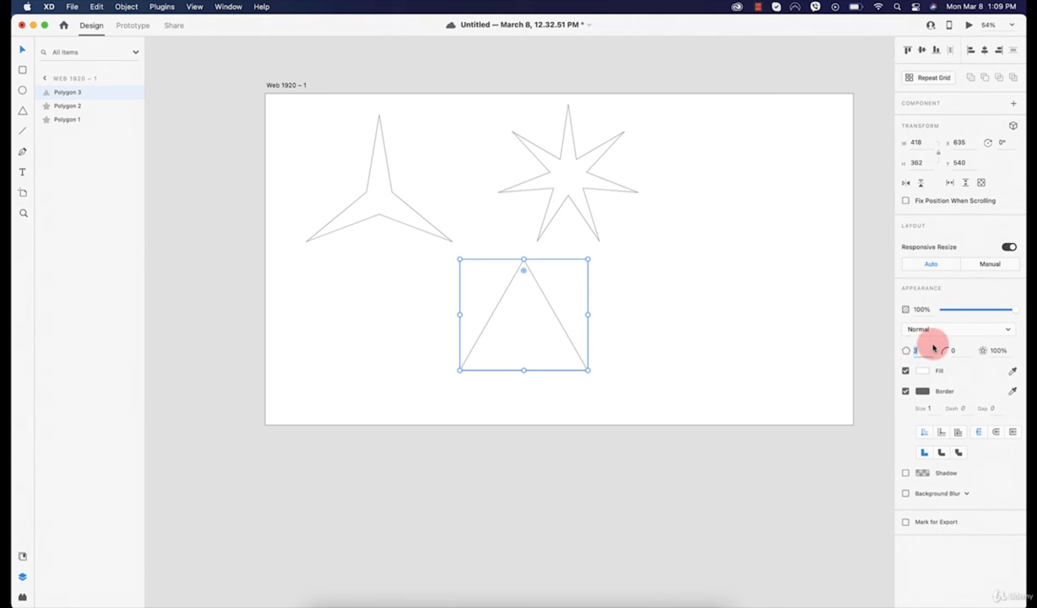
key(Up)
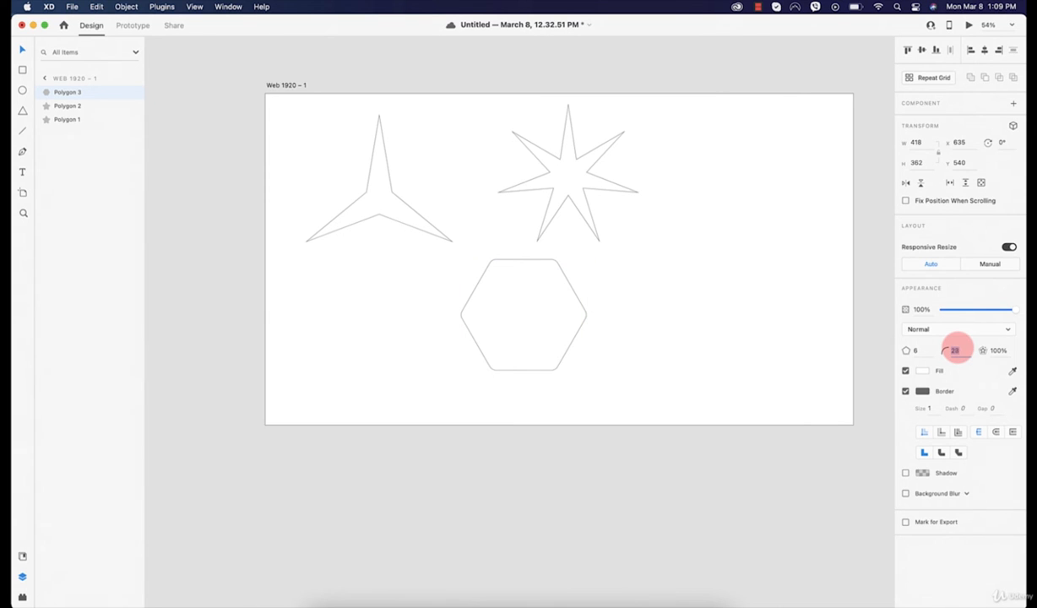
Try a corner radius of 31 on the hexagon, and set it back to 0
click(582, 307)
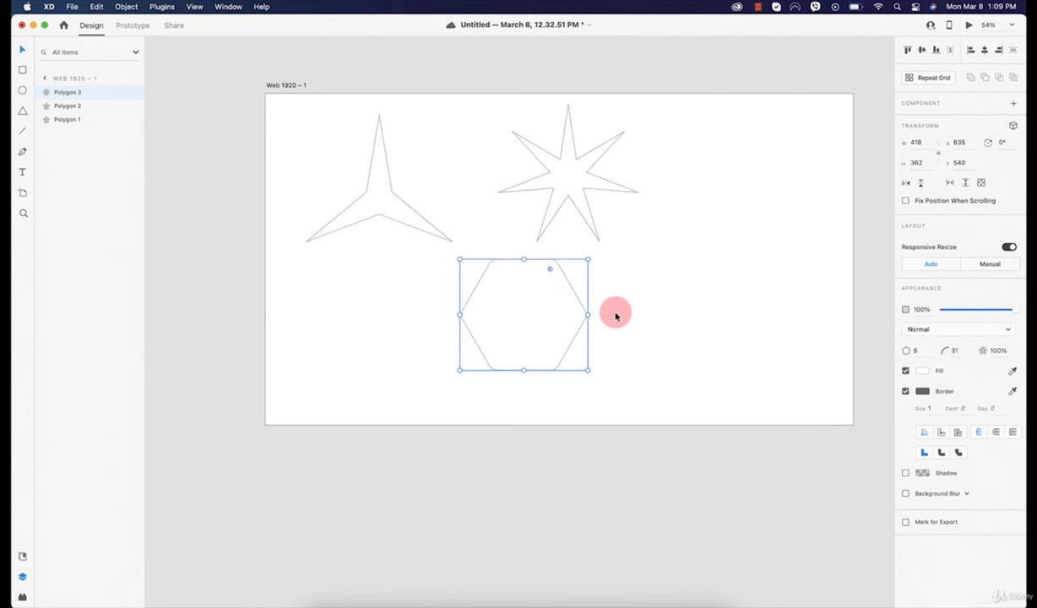
click(613, 314)
scroll(608, 316, up, 5)
click(541, 316)
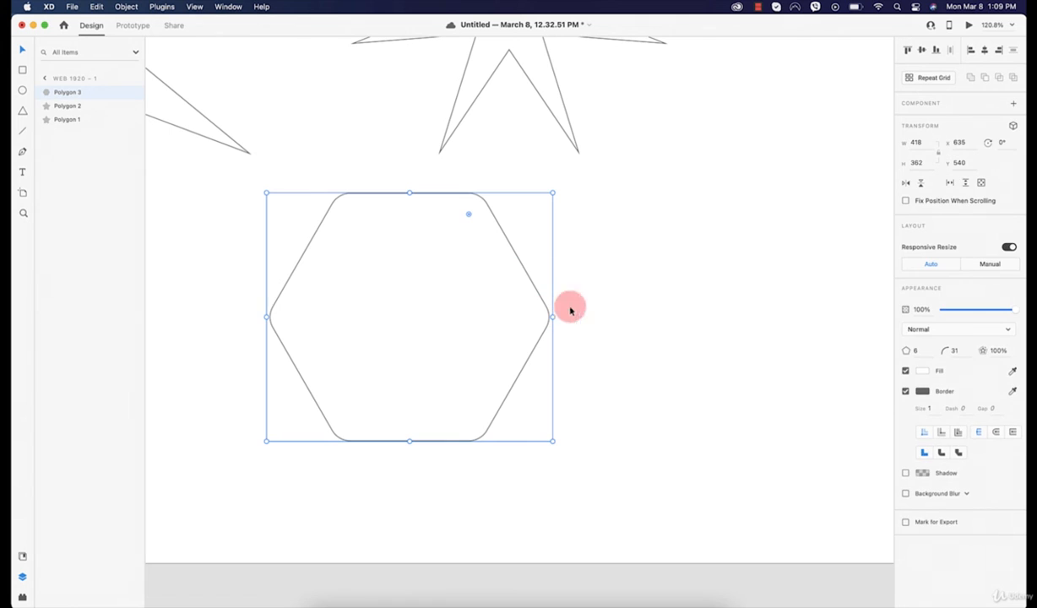
text(0)
click(796, 332)
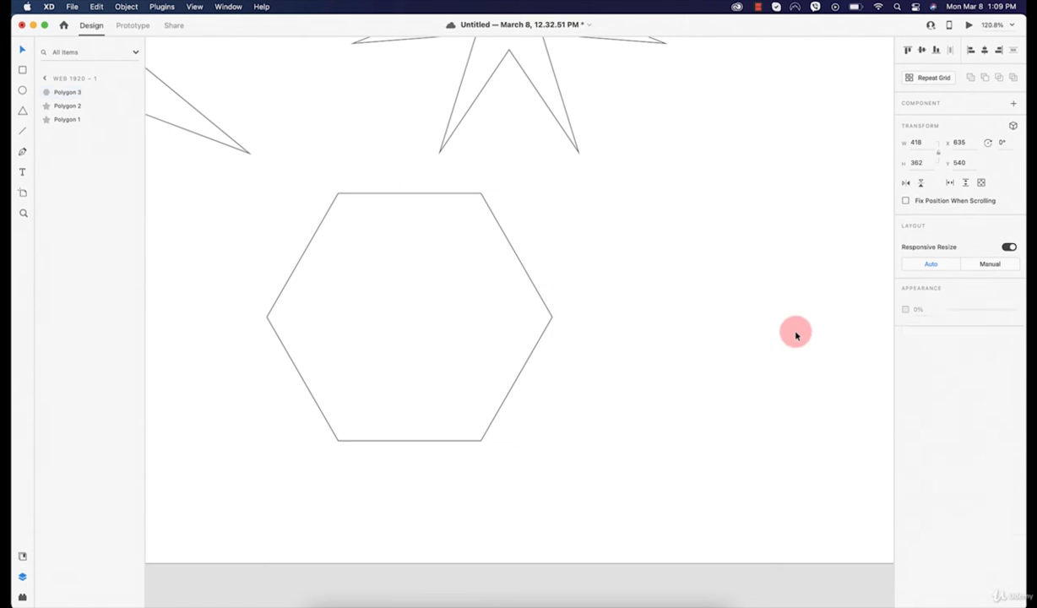
Set the hexagon's corner radius to 50
click(554, 319)
click(943, 347)
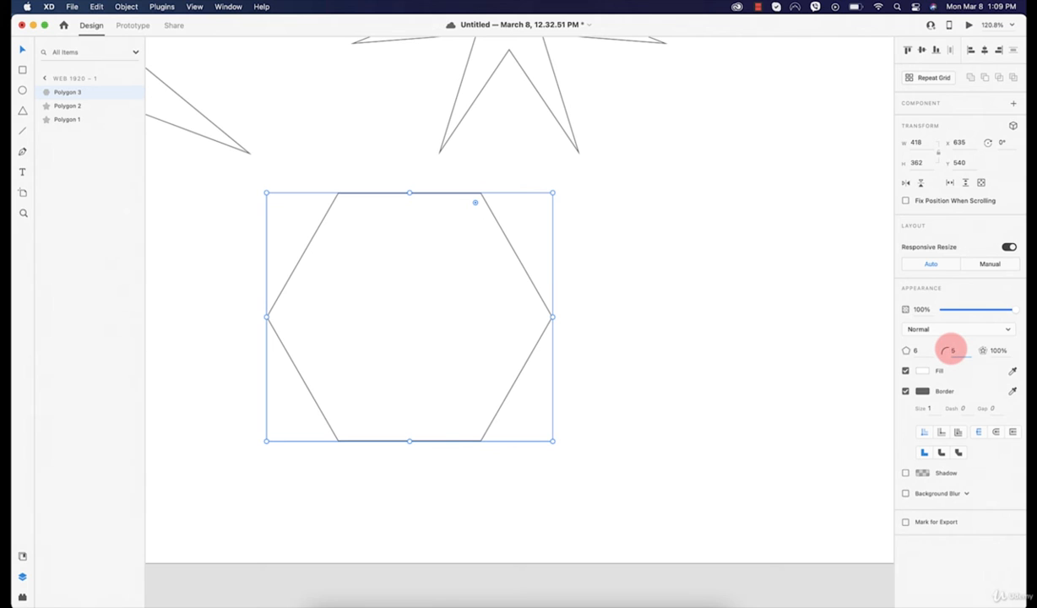
key(Return)
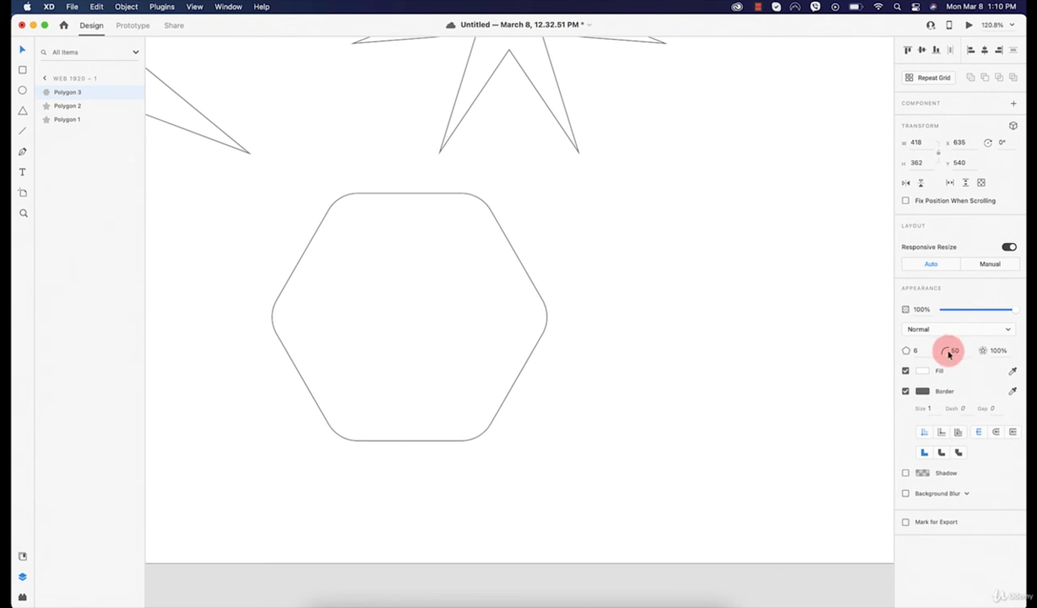
Lower the rounded hexagon's star ratio to 74%, and pull its inner points further toward the center
click(443, 210)
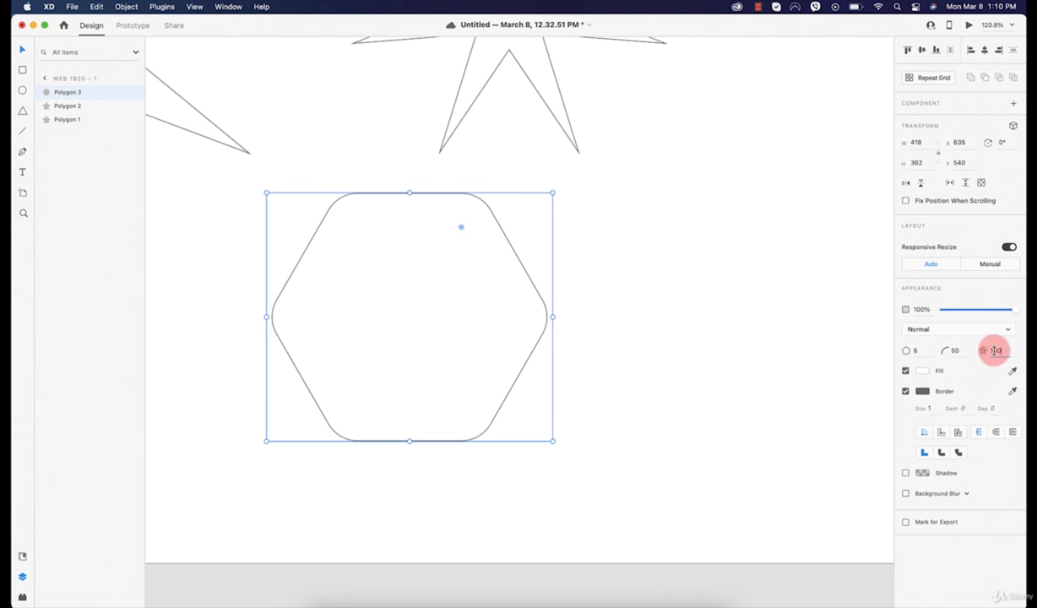
drag(996, 350, 994, 370)
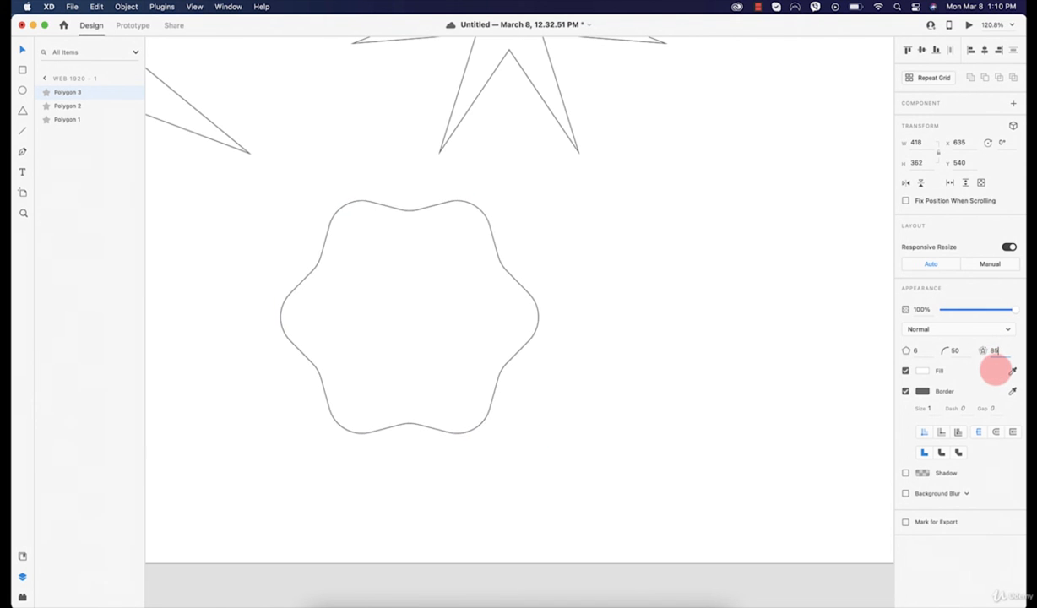
key(Down)
key(Down)
key(Down)
key(Down)
key(Down)
key(Down)
key(Down)
key(Down)
key(Down)
key(Down)
key(Down)
click(453, 243)
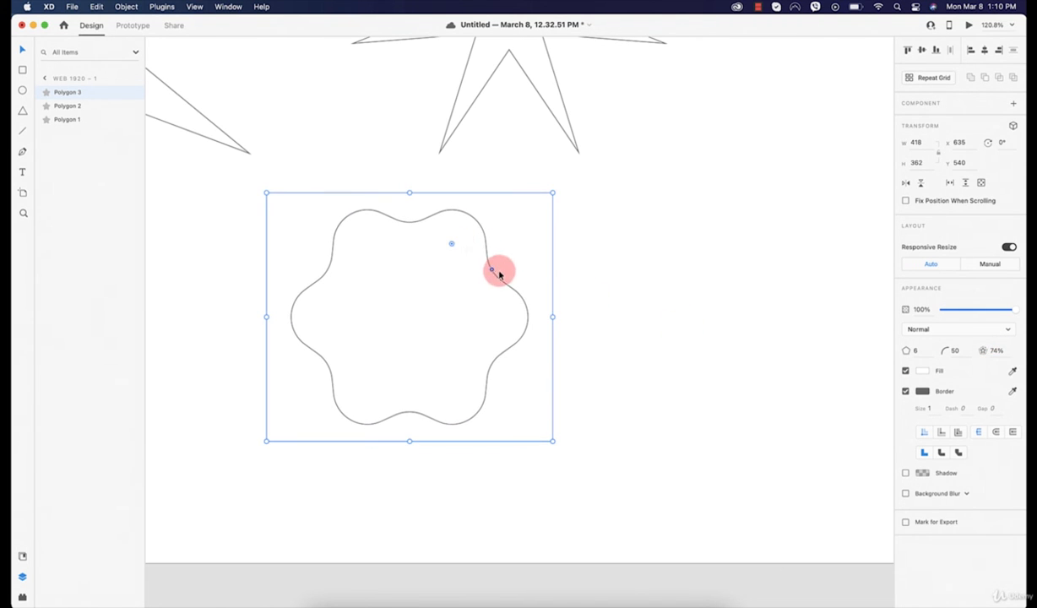
mouse_move(493, 272)
mouse_down()
mouse_move(421, 318)
mouse_move(611, 268)
mouse_move(478, 311)
mouse_up()
click(748, 295)
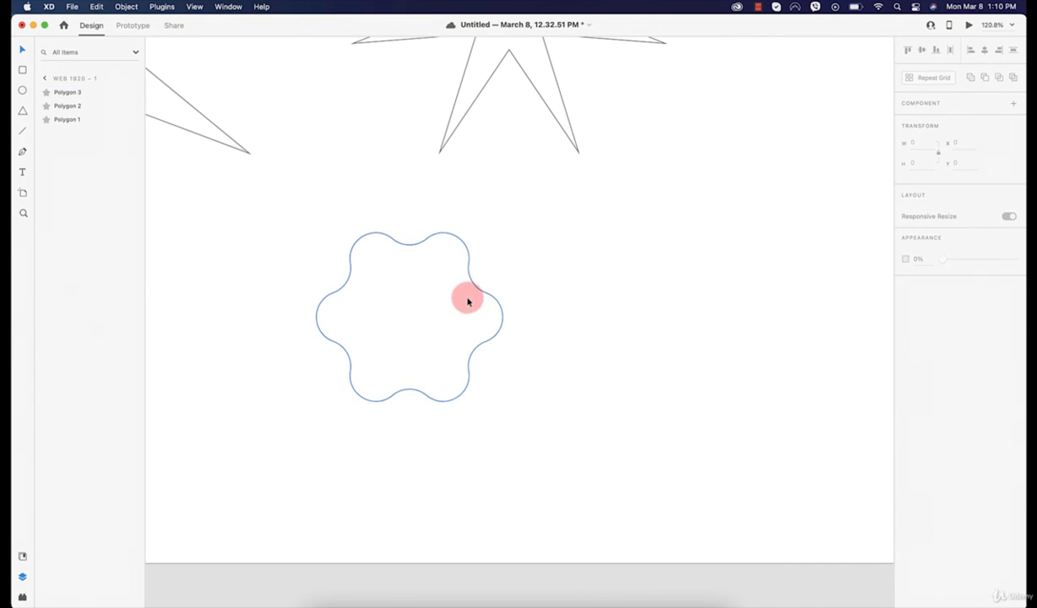
Give the rounded six-cornered polygon a soft red fill and deselect it
scroll(469, 300, down, 5)
click(460, 289)
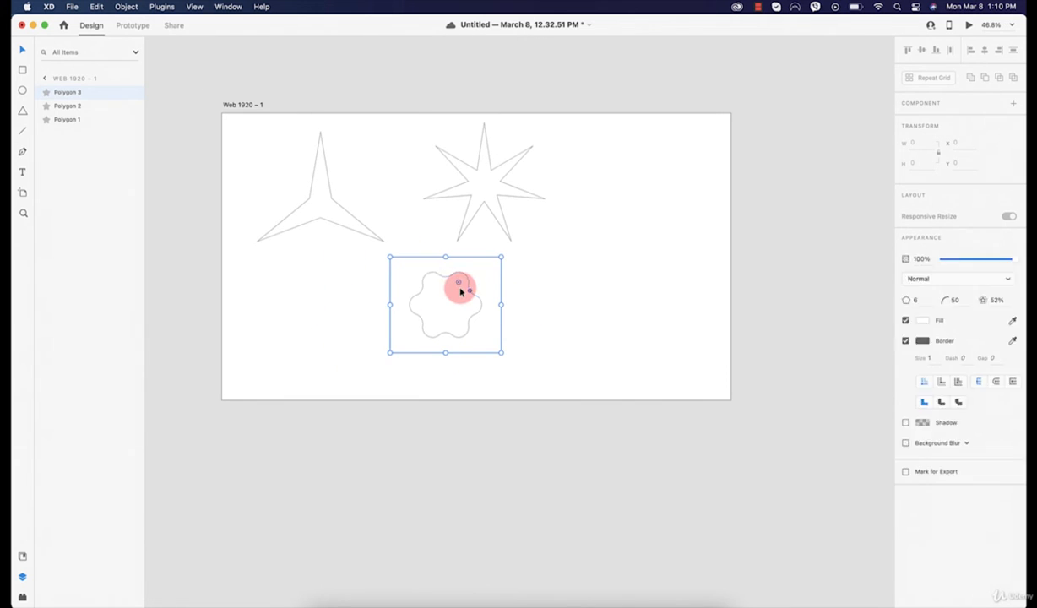
click(922, 371)
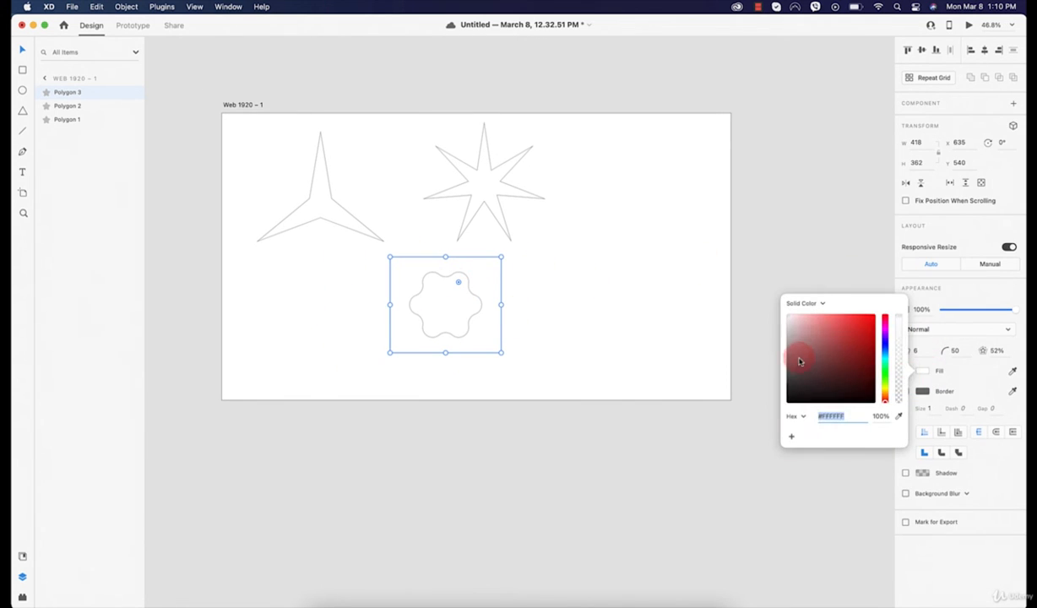
click(826, 330)
click(622, 313)
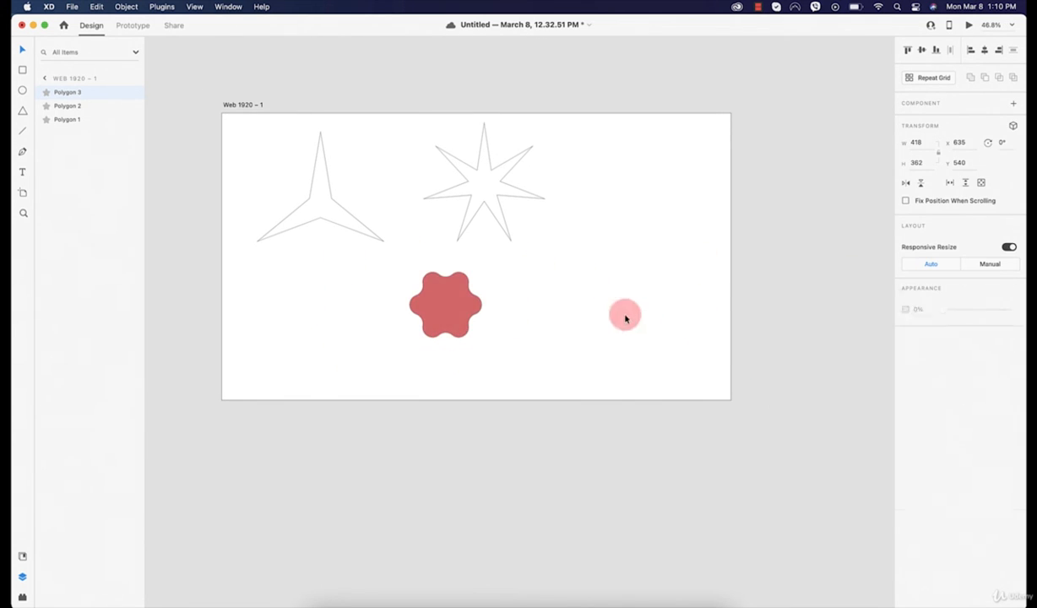
Delete the red six-cornered shape and both outlined stars from the artboard
click(451, 318)
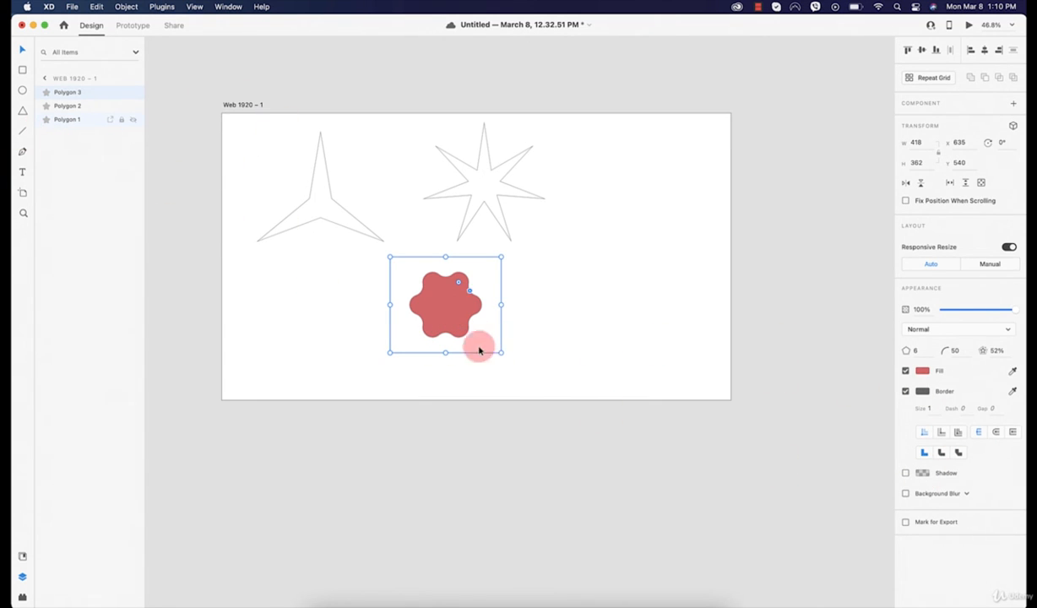
drag(445, 320, 367, 273)
key(Delete)
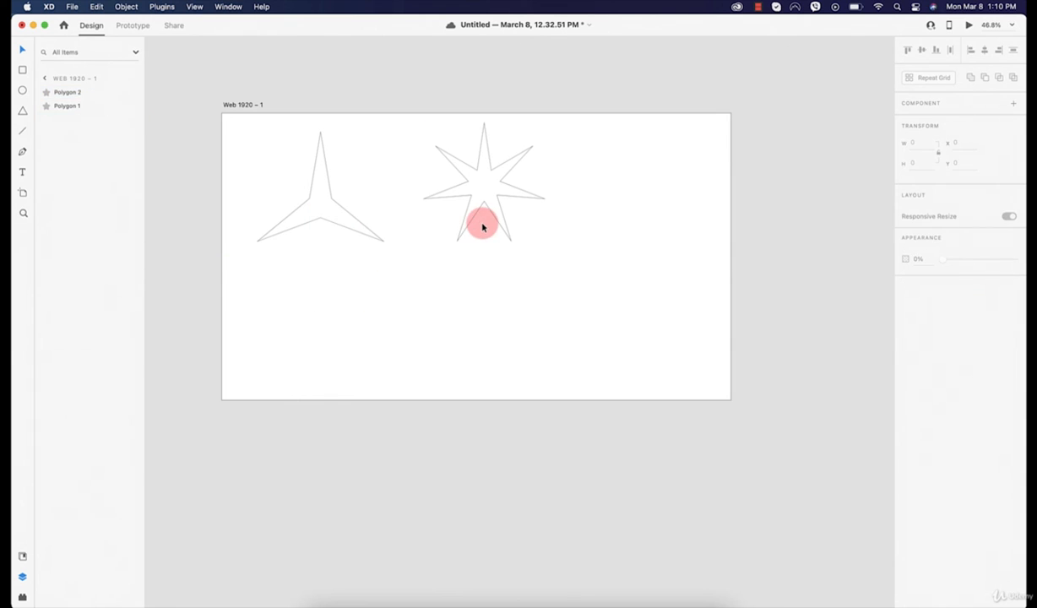
click(451, 208)
key(Delete)
click(336, 212)
key(Delete)
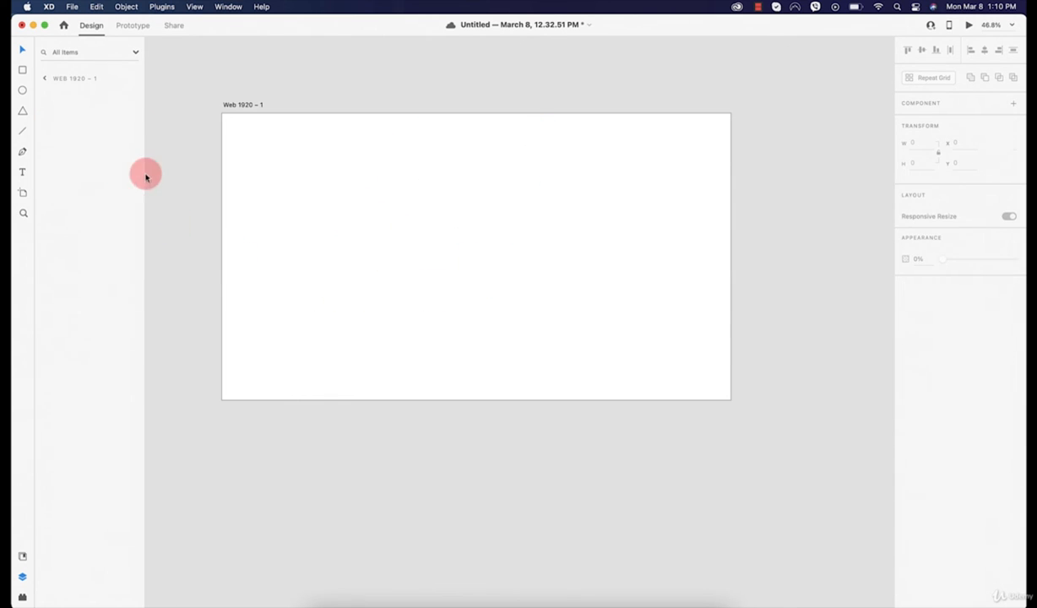
Draw two horizontal lines in the artboard's upper half, the lower one about 625 wide at X 611.5, Y 439.5
click(23, 132)
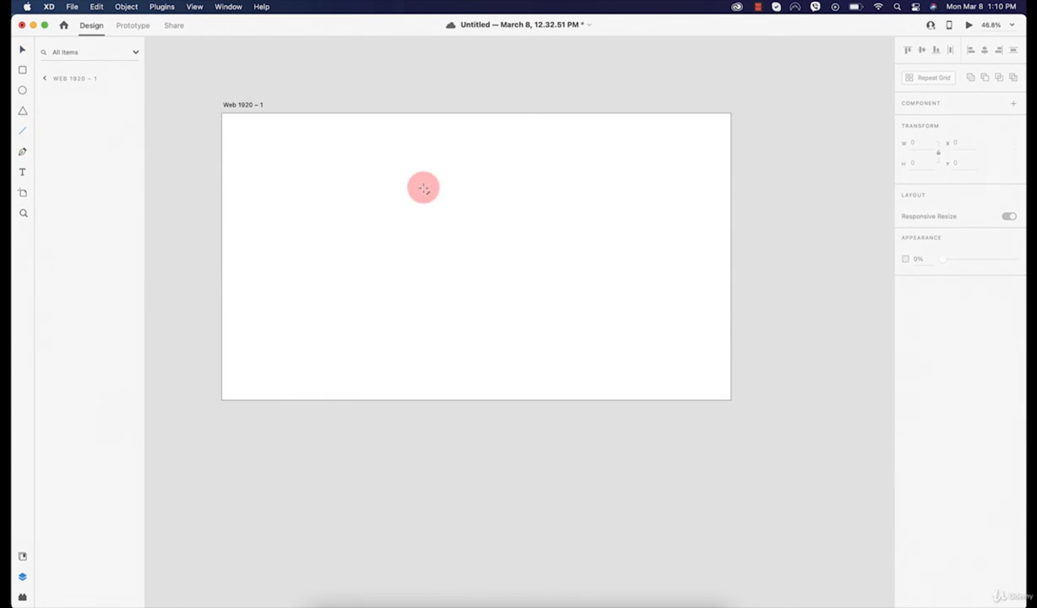
mouse_move(356, 194)
mouse_down()
mouse_move(602, 199)
mouse_move(546, 162)
mouse_move(478, 174)
mouse_up()
key(super+z)
mouse_move(357, 195)
mouse_down()
mouse_move(513, 299)
mouse_move(539, 184)
mouse_move(504, 315)
mouse_move(246, 215)
mouse_move(522, 209)
mouse_move(585, 187)
mouse_move(592, 199)
mouse_move(611, 193)
mouse_move(583, 193)
mouse_up()
mouse_move(384, 230)
mouse_down()
mouse_move(454, 256)
mouse_move(570, 219)
mouse_move(577, 259)
mouse_move(530, 354)
mouse_move(599, 254)
mouse_move(559, 366)
mouse_move(477, 384)
mouse_move(335, 388)
mouse_move(266, 368)
mouse_move(254, 218)
mouse_move(303, 150)
mouse_move(472, 132)
mouse_move(599, 277)
mouse_move(447, 342)
mouse_move(284, 326)
mouse_move(513, 299)
mouse_move(548, 266)
mouse_up()
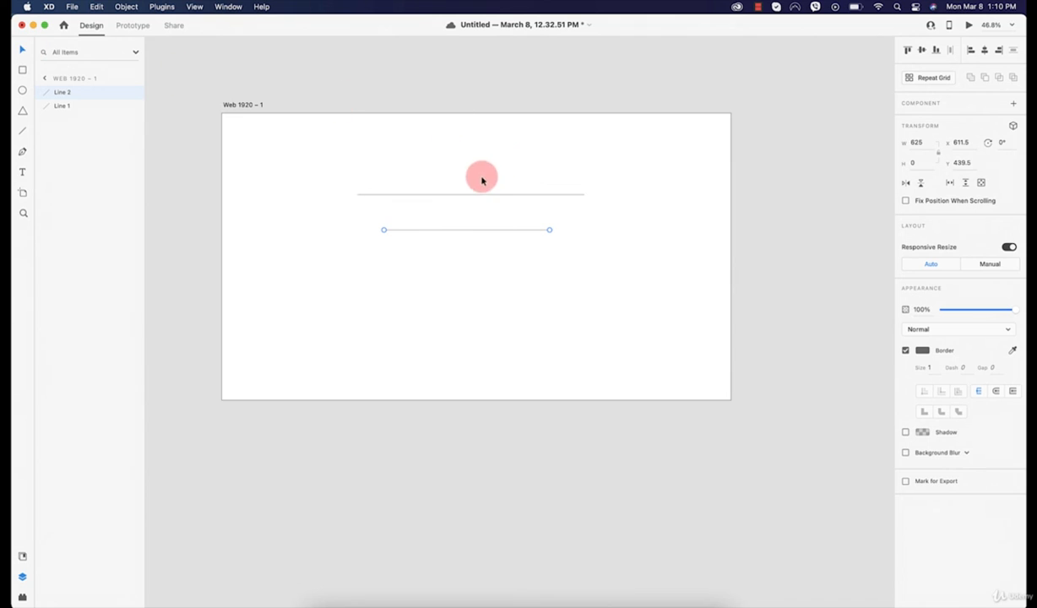
Shorten the upper line to about 784 wide and set its border size to 23
drag(587, 202, 564, 190)
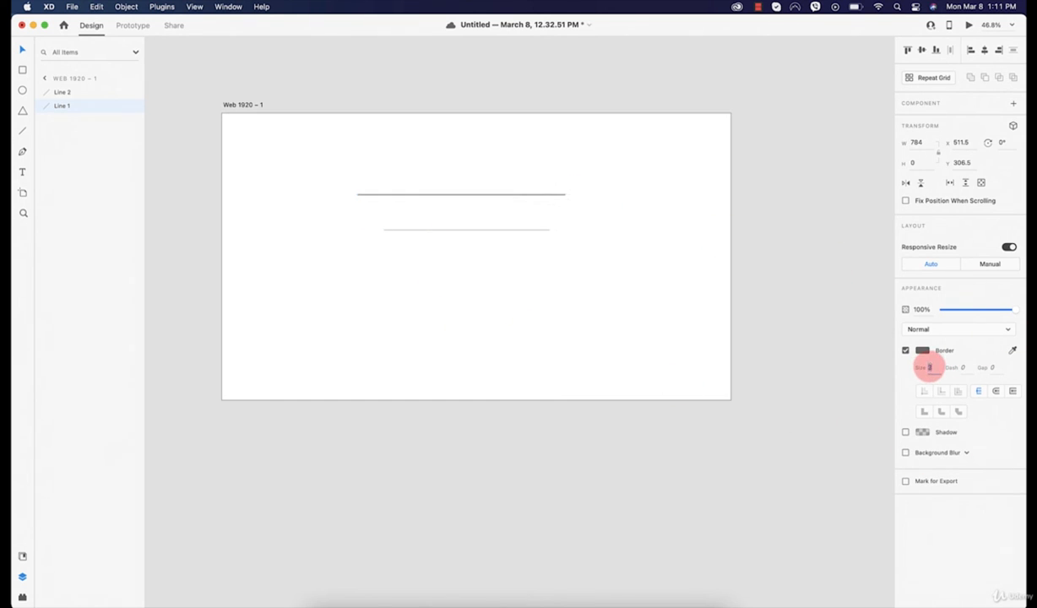
key(Up)
key(Up)
key(Up)
key(Up)
key(Up)
key(Up)
key(Up)
key(Up)
key(Up)
key(Up)
key(Up)
key(Up)
key(Up)
key(Up)
key(Up)
key(Up)
key(Up)
key(Up)
key(Up)
key(Up)
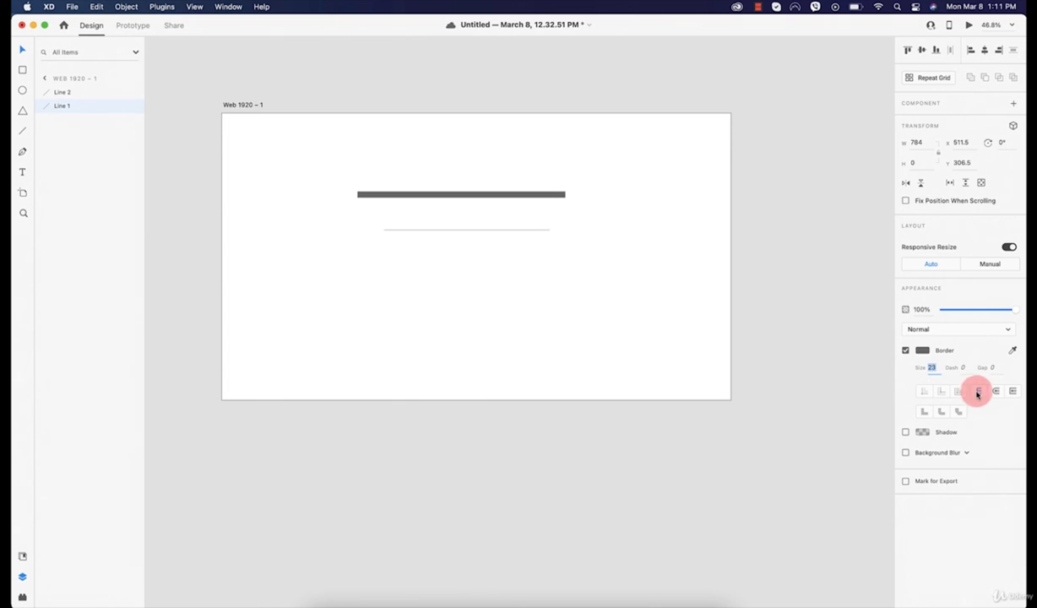
Give the thick upper line round caps and a dash length of 34
click(996, 391)
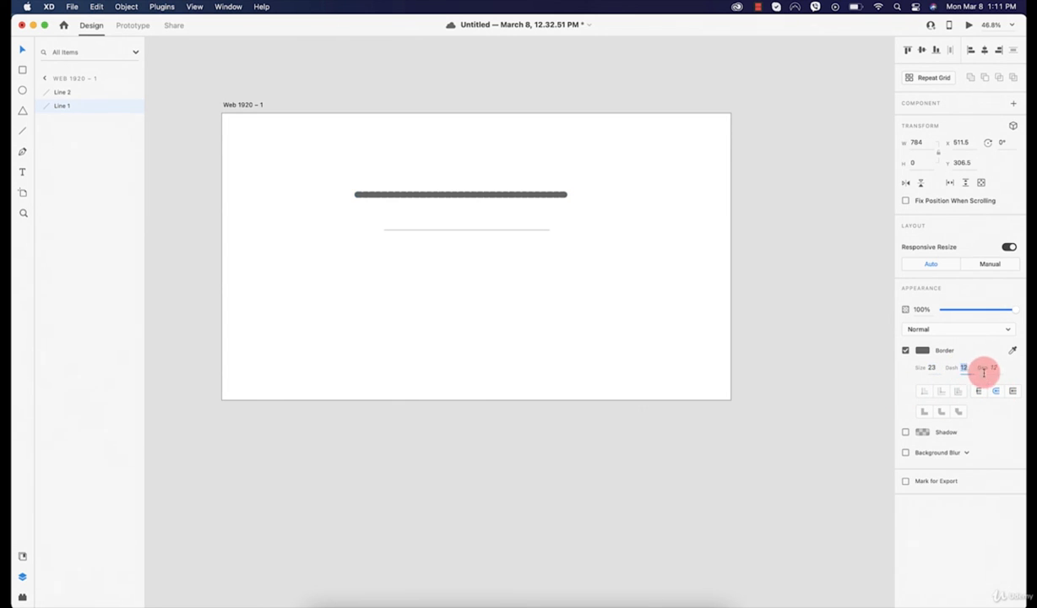
key(Up)
key(Up)
key(Up)
key(Up)
key(Up)
key(Up)
key(Up)
key(Up)
key(Up)
key(Up)
key(Up)
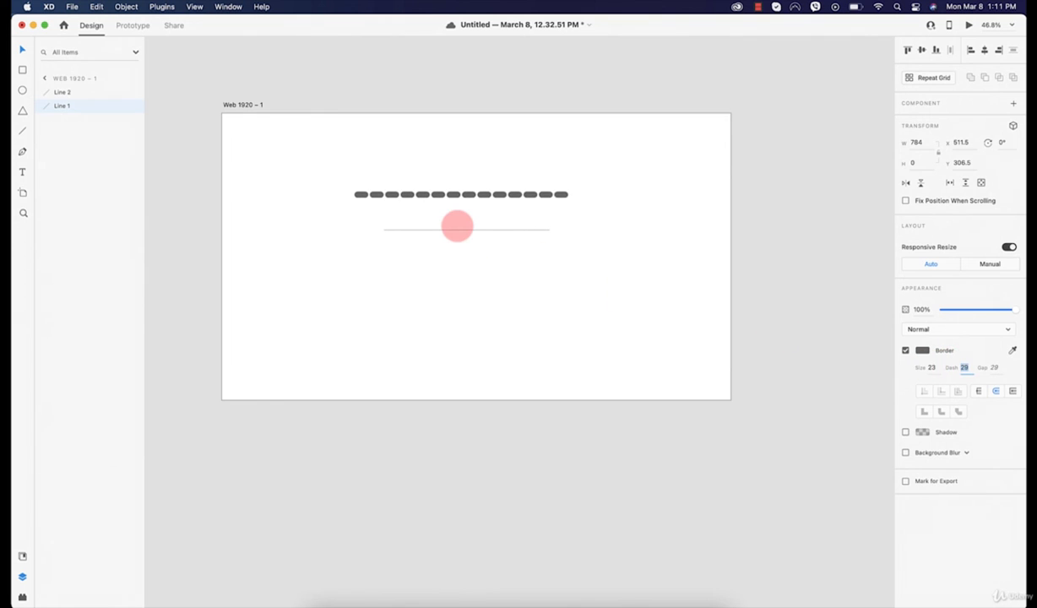
Change the dashed line's border color to bright red and deselect it
click(922, 350)
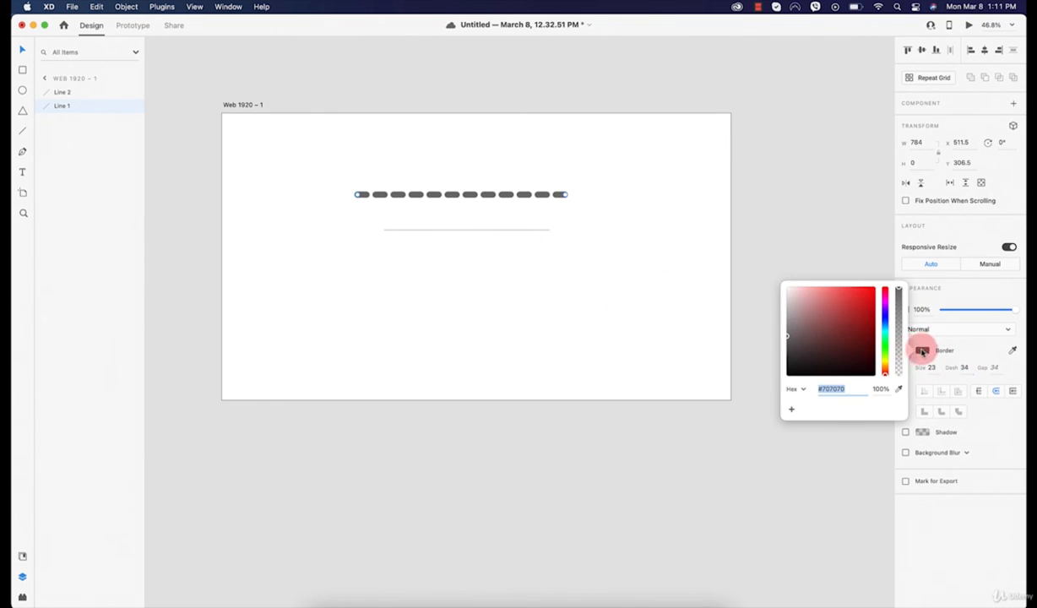
drag(808, 305, 853, 297)
click(608, 232)
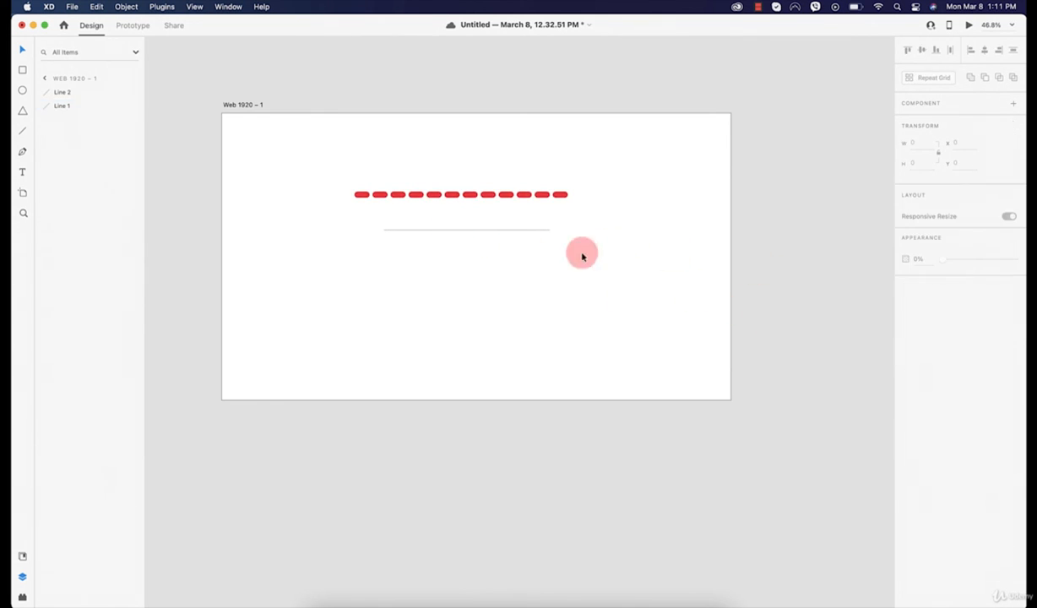
drag(308, 123, 652, 371)
click(652, 372)
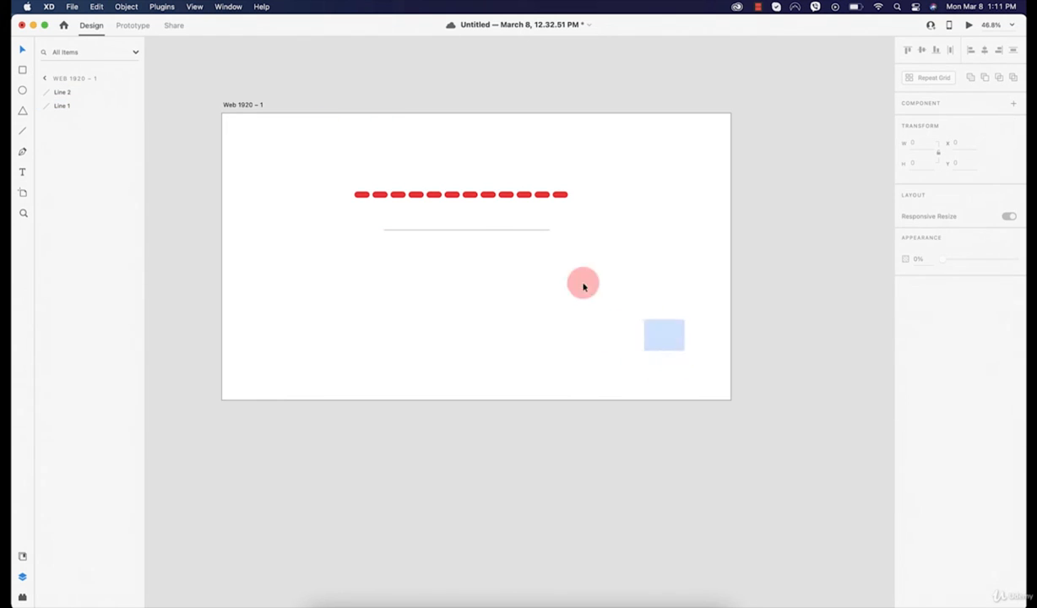
Clear both lines from the artboard, removing the dashed red one while it is open for point editing
click(520, 228)
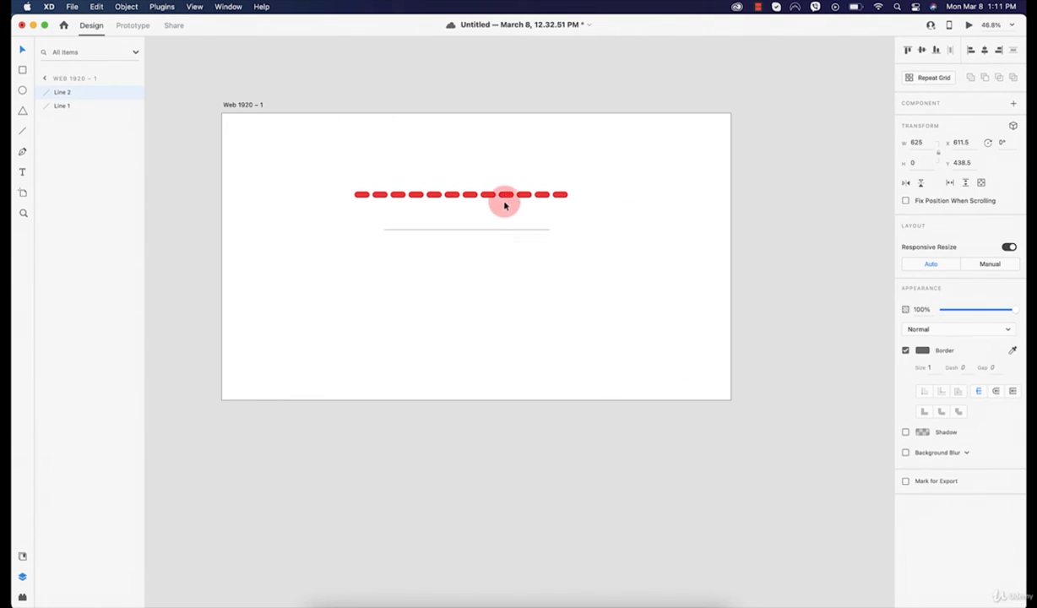
key(Up)
double_click(502, 230)
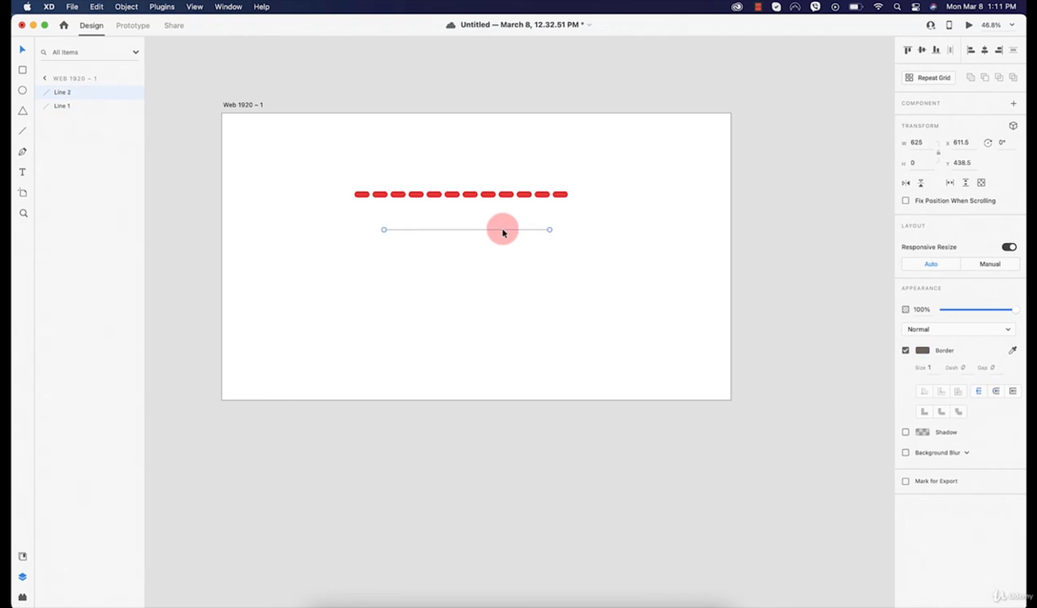
double_click(481, 194)
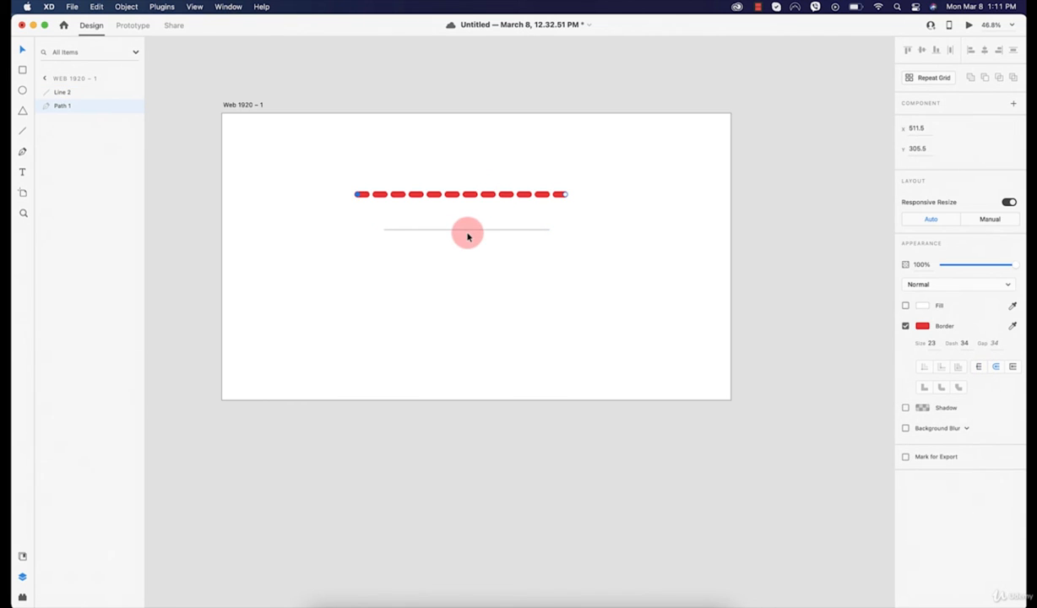
key(Delete)
click(433, 229)
key(Delete)
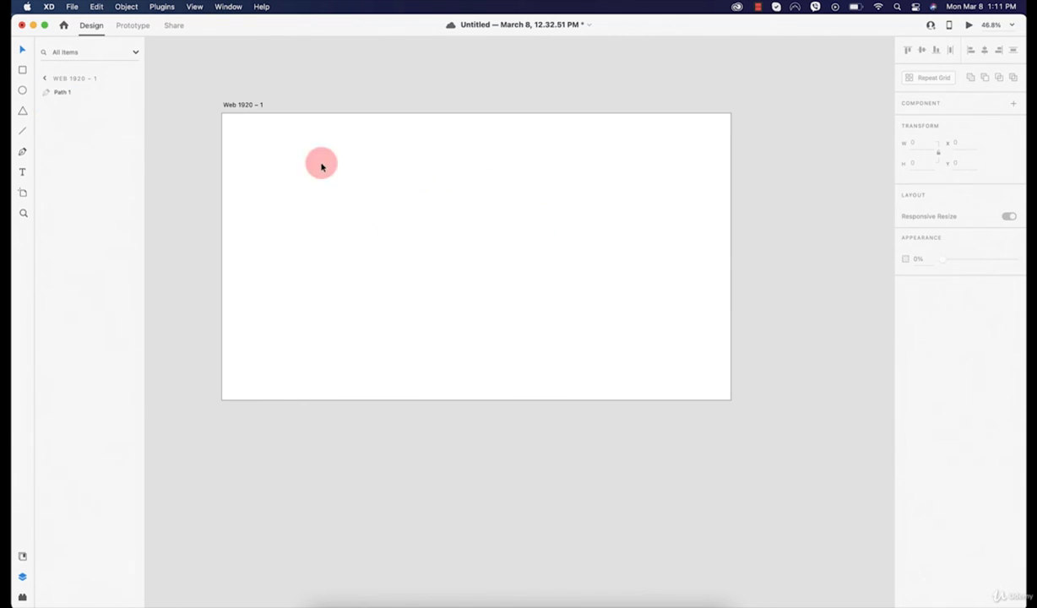
Start a Pen path at about X 352, Y 707 and add straight segments through four more points, arching up and over
click(22, 152)
click(315, 300)
drag(343, 276, 368, 276)
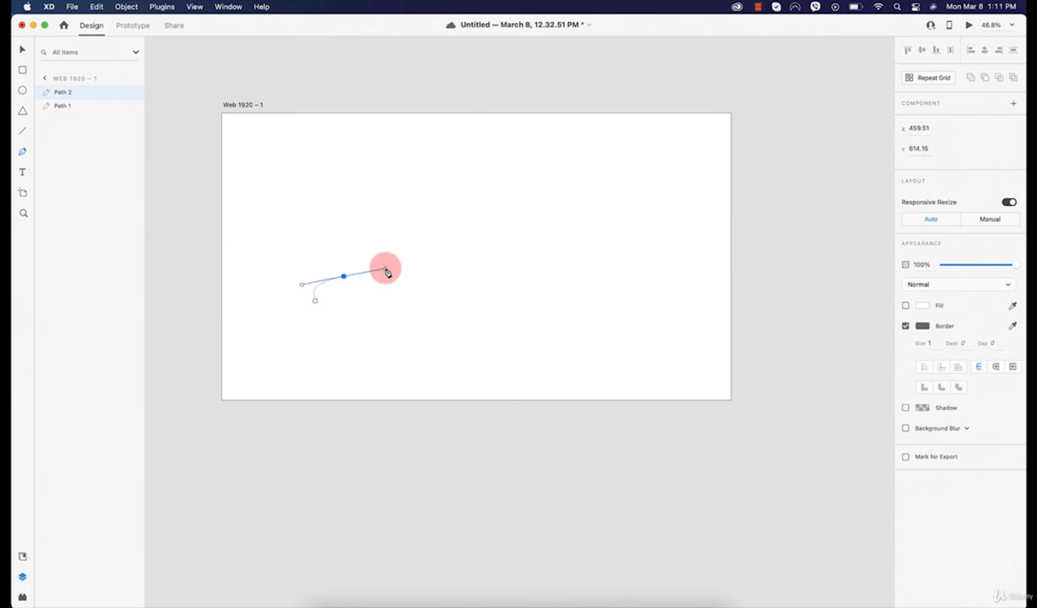
key(super+z)
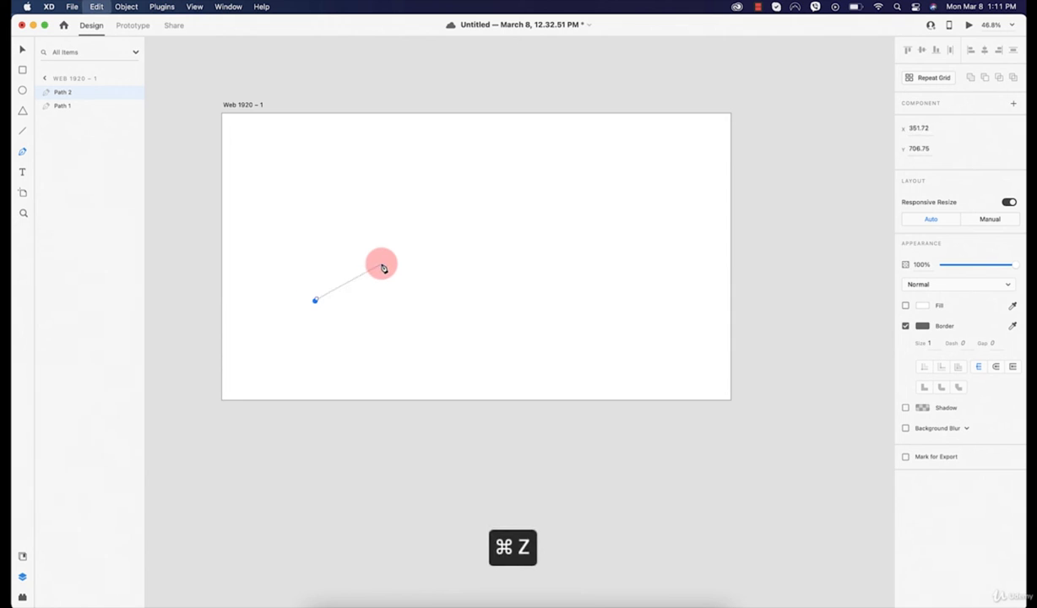
click(312, 220)
click(369, 174)
click(434, 182)
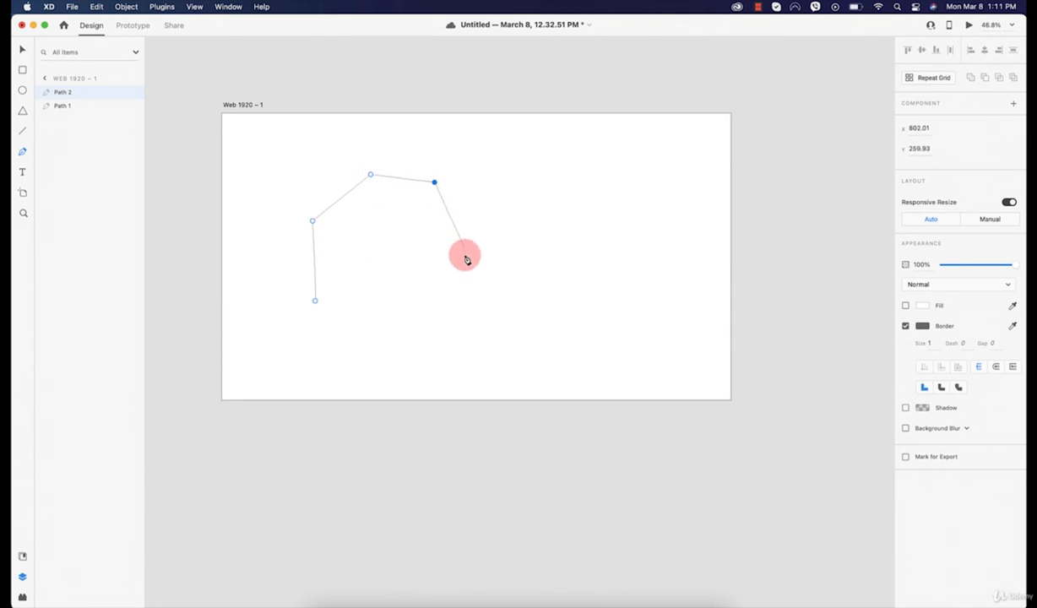
click(464, 261)
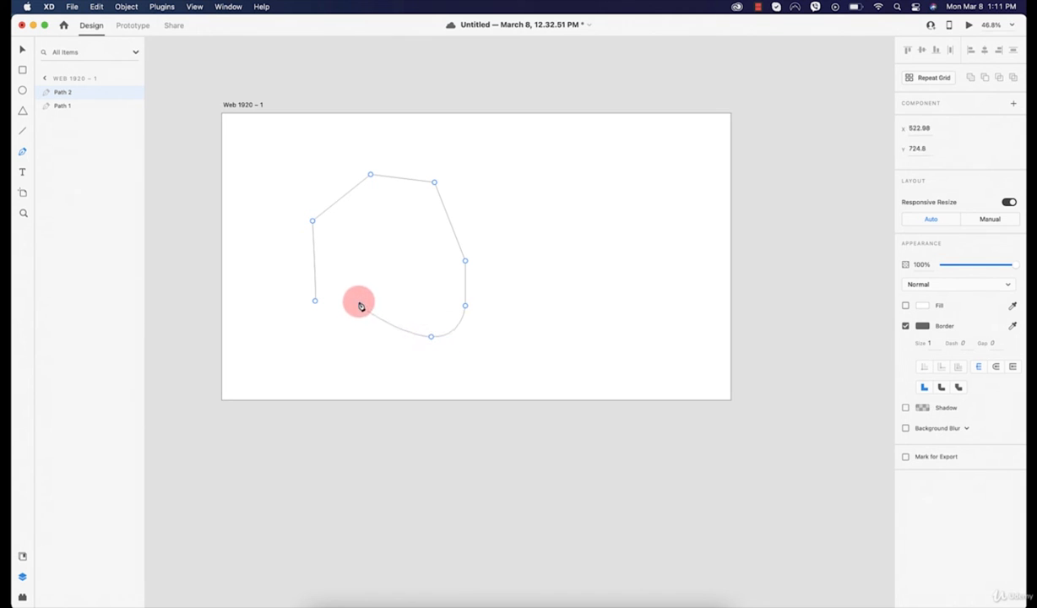
Continue the path with curved segments looping through its interior, close it at the starting point, and finish it
drag(351, 281, 351, 275)
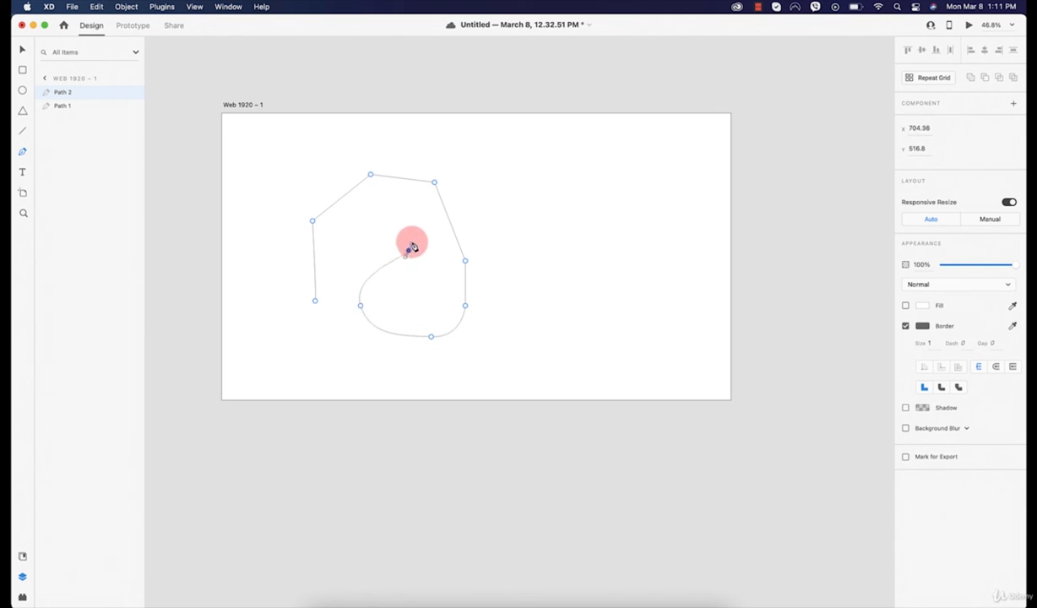
click(407, 250)
drag(385, 212, 358, 219)
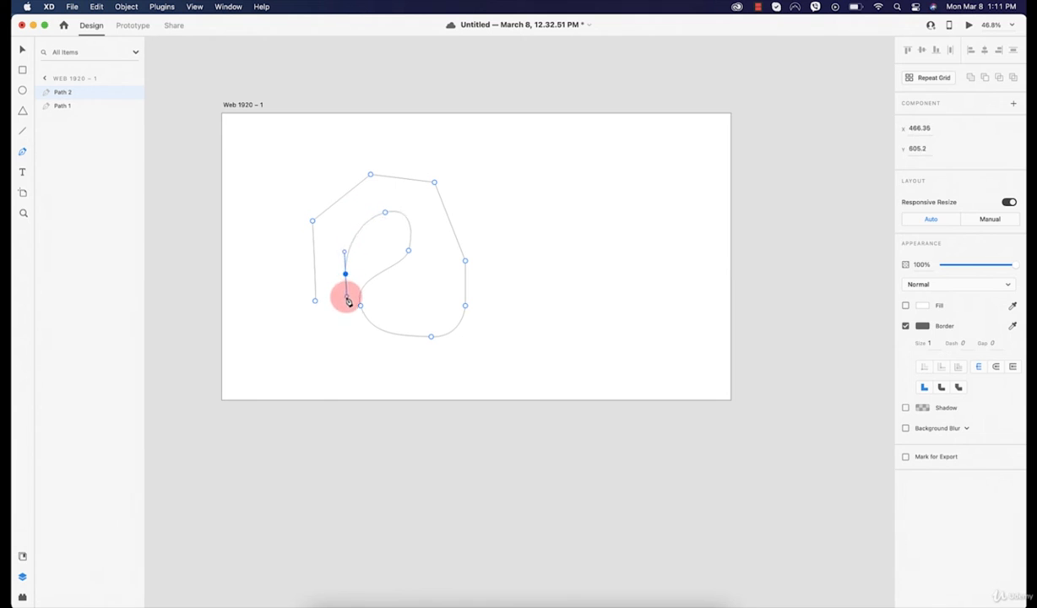
drag(348, 301, 348, 302)
drag(347, 345, 311, 323)
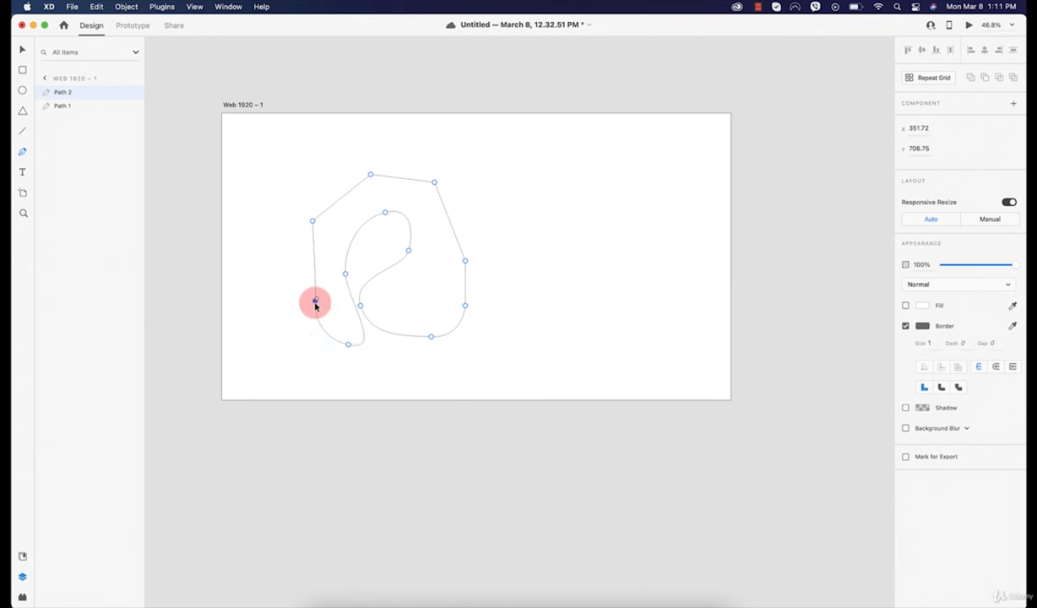
click(314, 302)
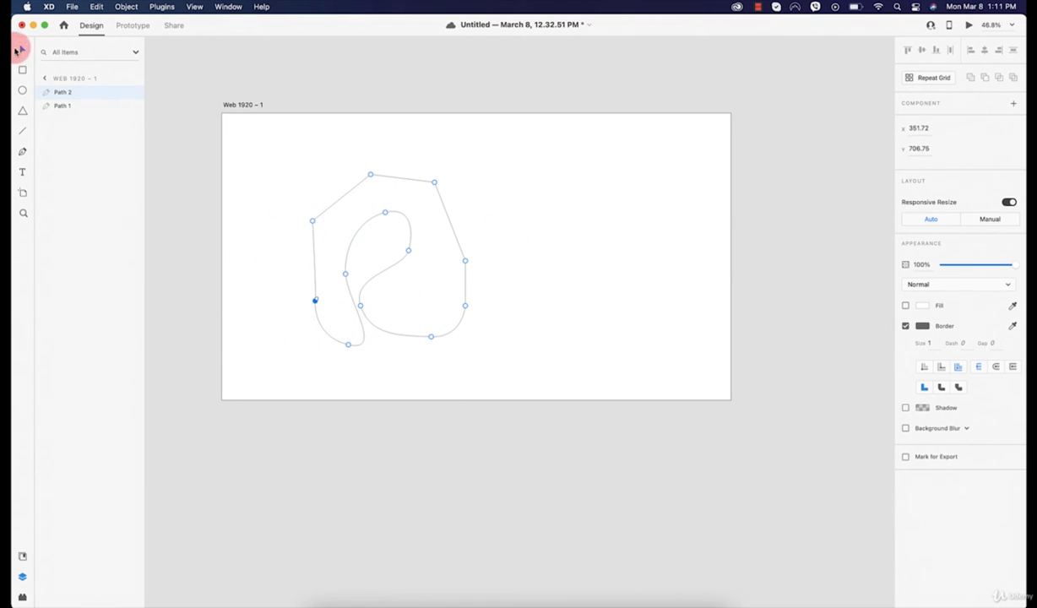
key(Escape)
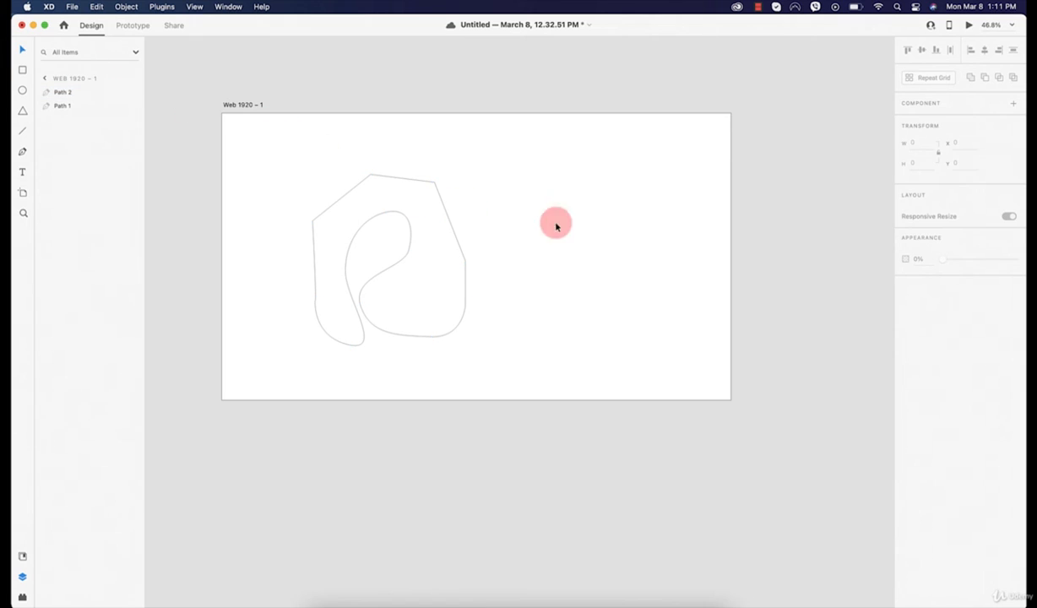
Move the closed freeform path about 149 units toward the left and upper edges of the artboard
click(420, 186)
drag(405, 185, 506, 232)
drag(412, 226, 417, 175)
Open the freeform path for point editing and shift its two right-hand straight-corner points, the lower one to about X 690, Y 417
double_click(396, 154)
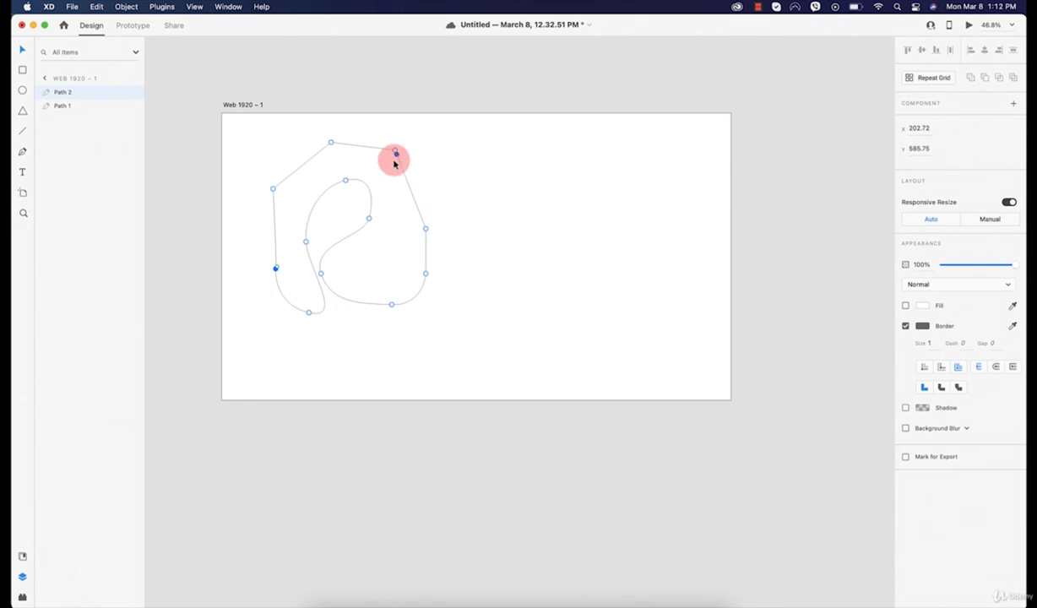
drag(394, 154, 403, 156)
drag(425, 229, 409, 226)
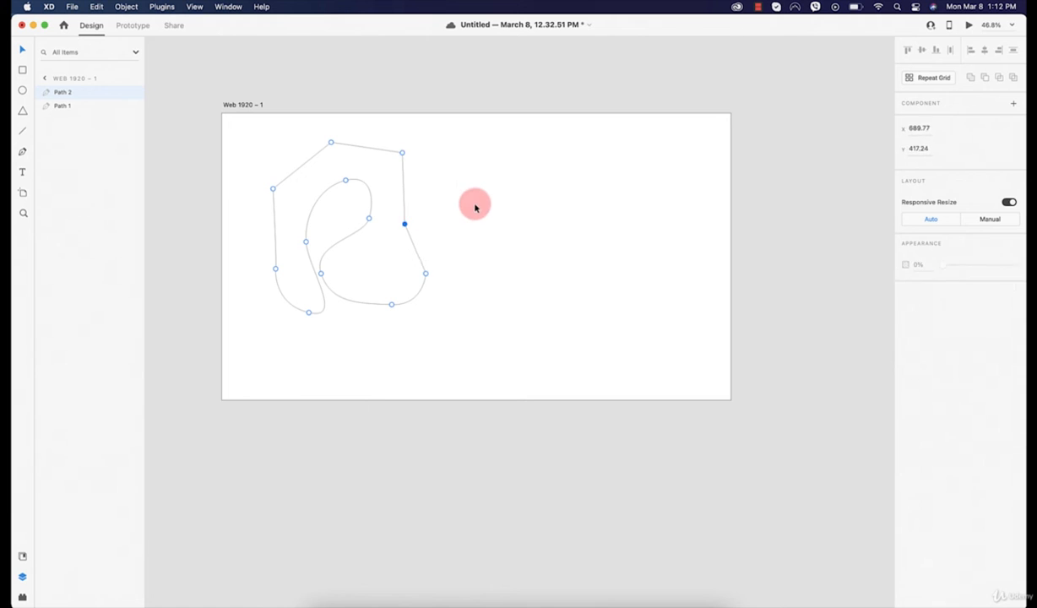
click(474, 206)
Draw a 366 by 366 square at X 975, Y 388, convert it to a path, and pull its upper-right point to about X 1056, Y 663
click(23, 69)
mouse_move(480, 216)
mouse_down()
mouse_move(581, 291)
mouse_move(577, 313)
mouse_up()
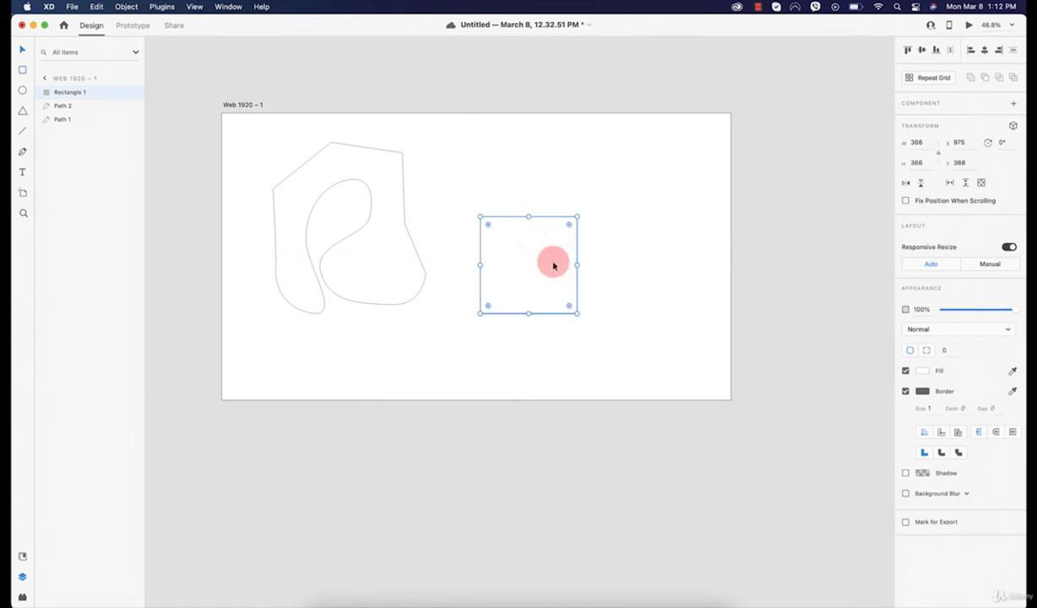
key(super+8)
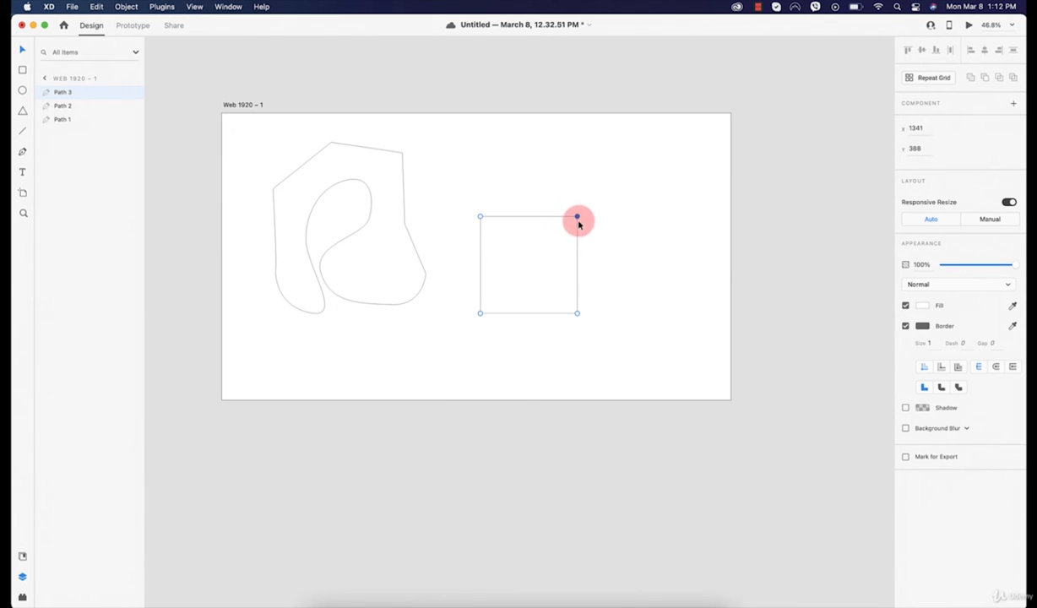
drag(578, 224, 501, 290)
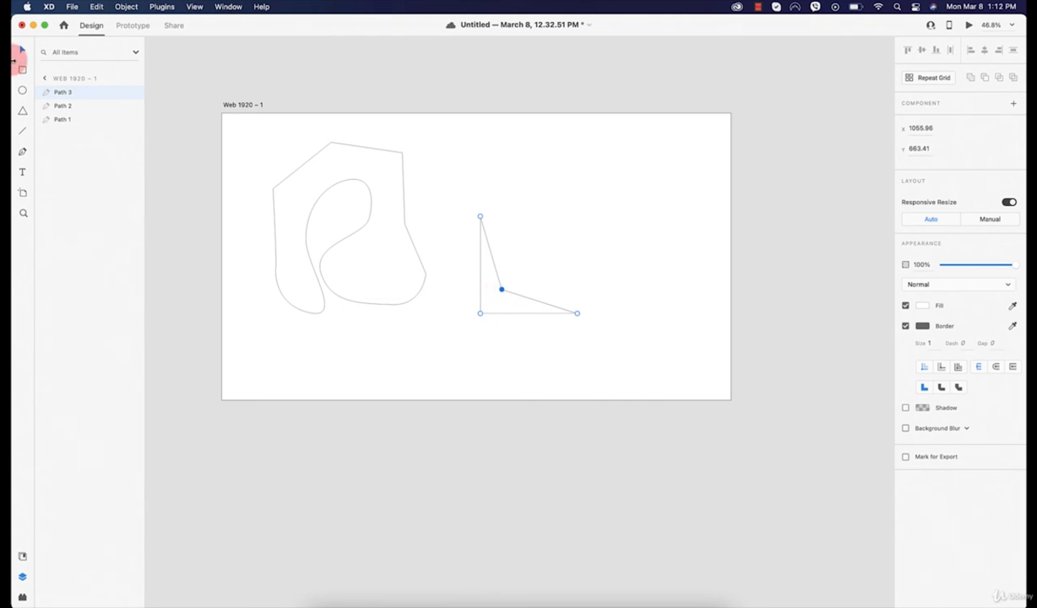
Draw a 526 by 456 triangle, move it to about X 1277, Y 139 inside the artboard, and convert it to an editable path
click(24, 112)
mouse_move(655, 160)
mouse_down()
mouse_move(720, 335)
mouse_move(764, 411)
mouse_move(751, 337)
mouse_up()
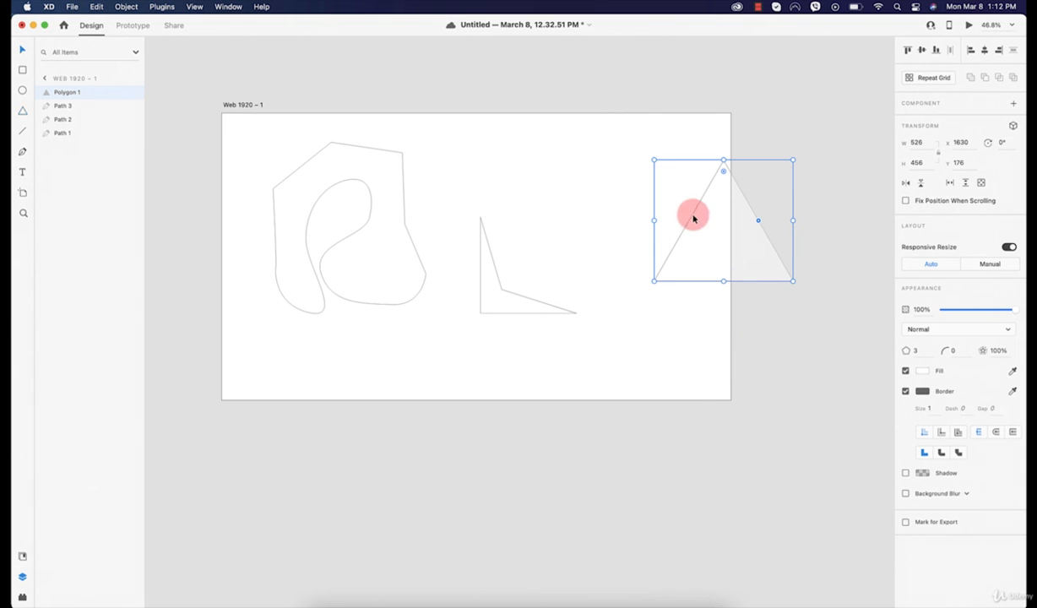
drag(692, 215, 617, 199)
double_click(617, 175)
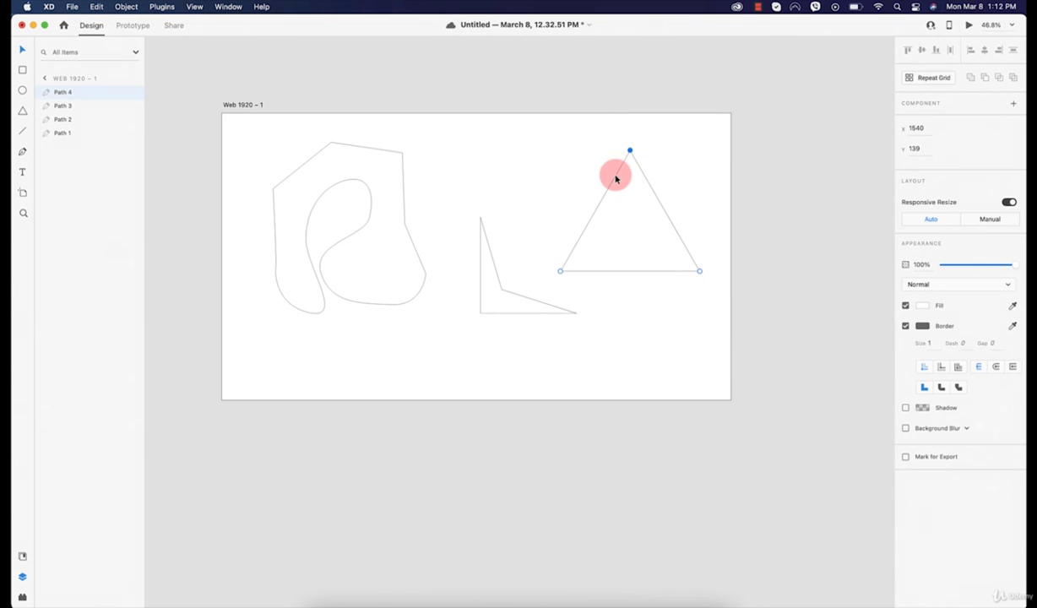
Shift the triangle path's lower-left point to about X 1540, Y 466 and its lower-right point slightly above the apex's level, then finish editing
click(630, 151)
key(Escape)
double_click(588, 235)
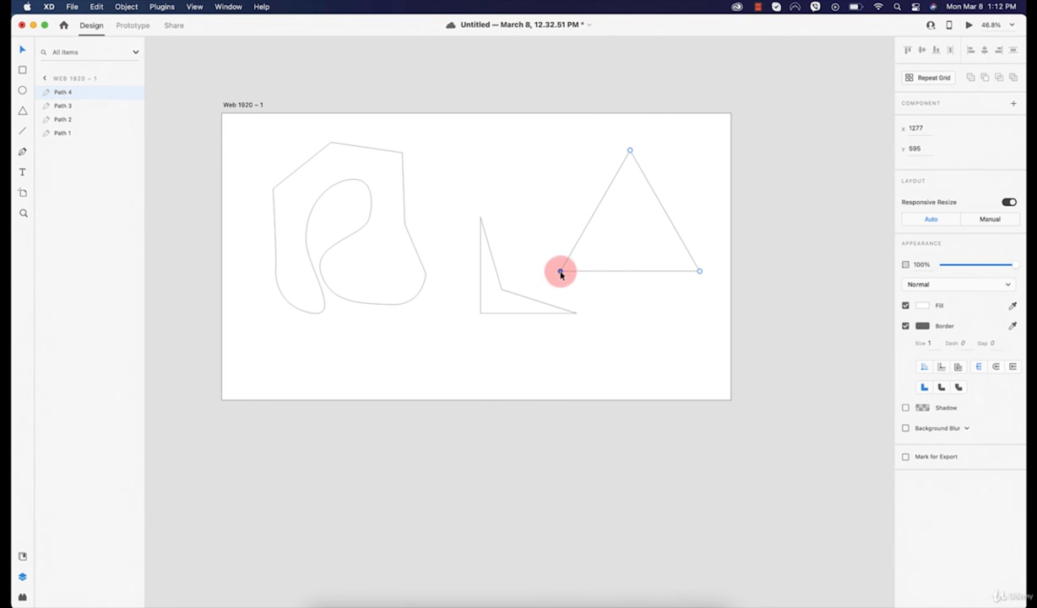
drag(561, 272, 630, 237)
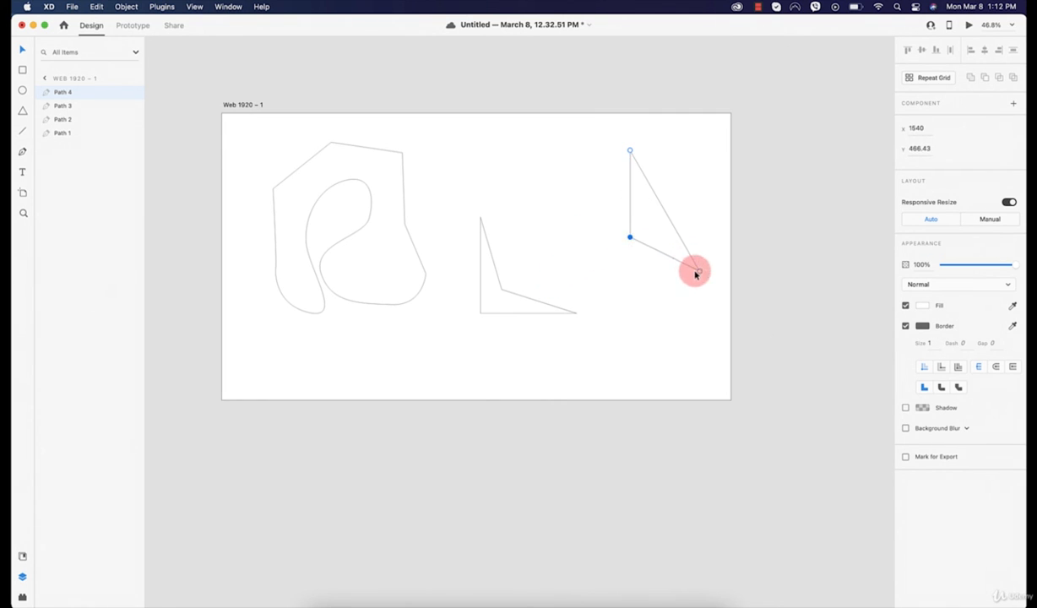
drag(699, 272, 703, 141)
click(520, 289)
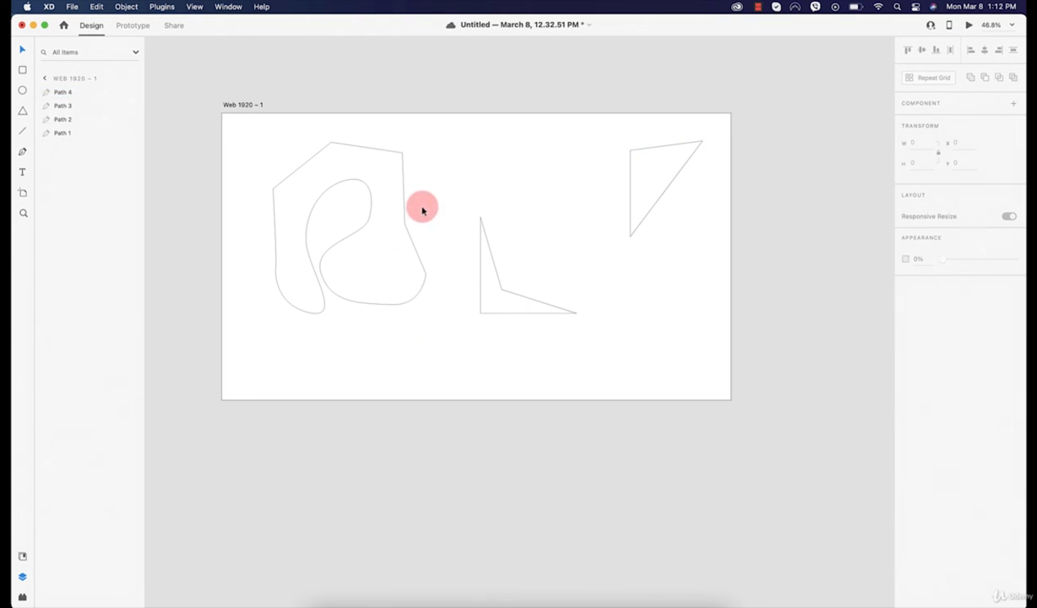
Delete the closed freeform path, the reshaped square and the reshaped triangle from the artboard
click(347, 181)
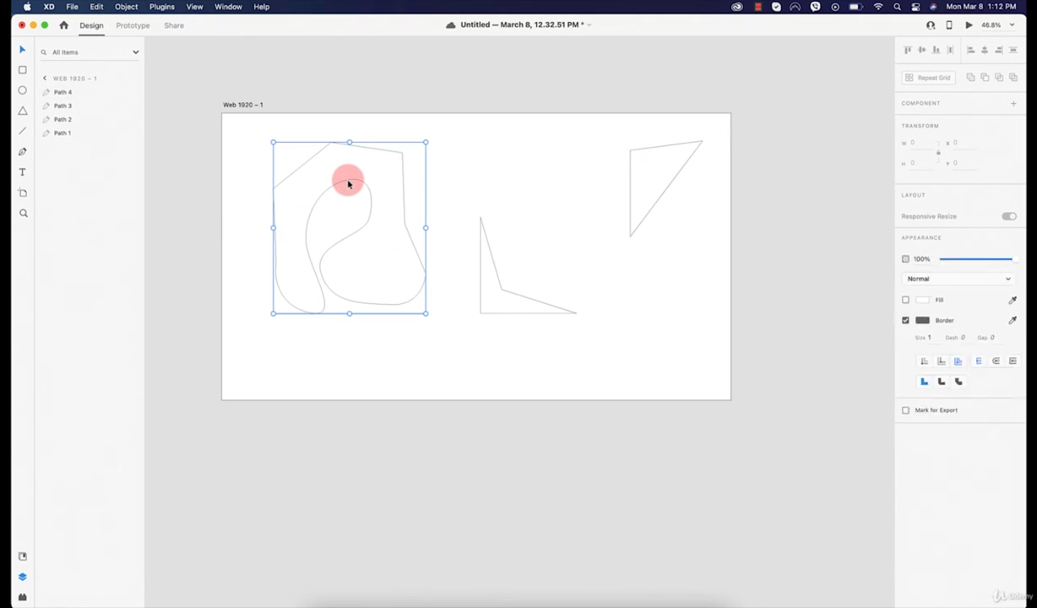
key(Delete)
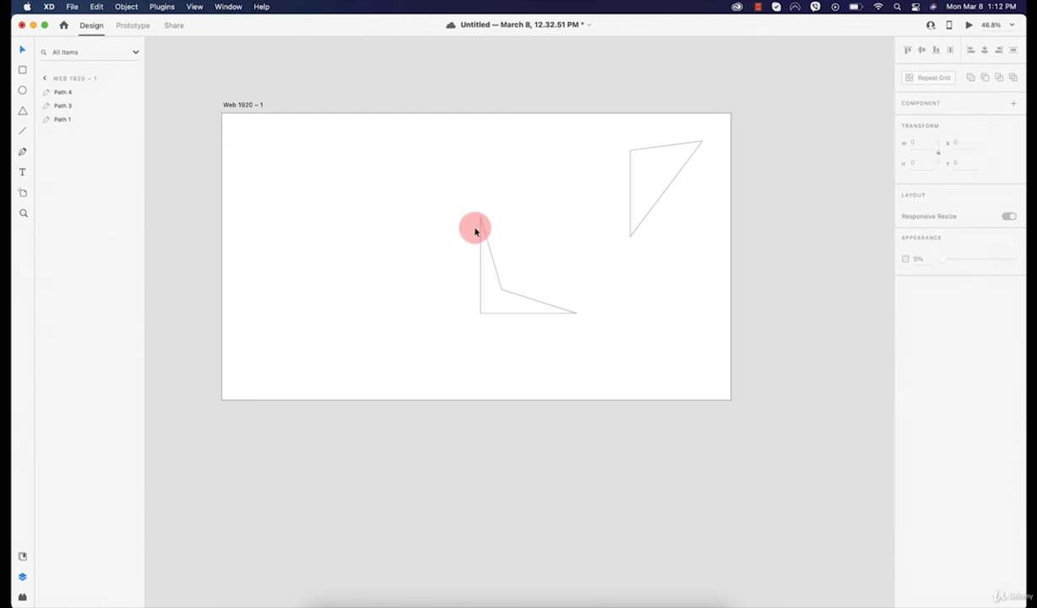
click(481, 249)
key(Delete)
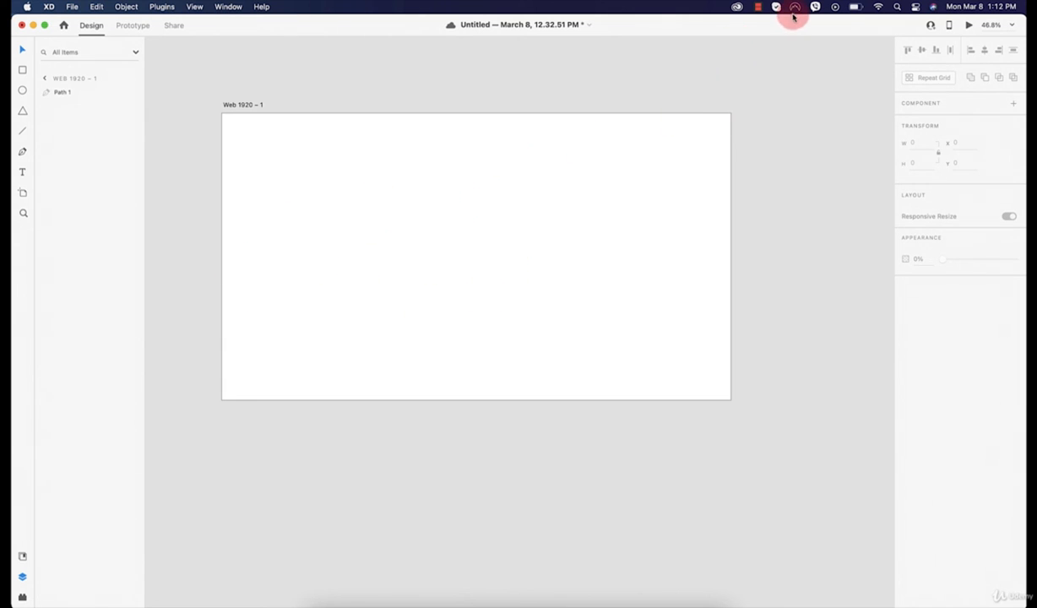
click(756, 7)
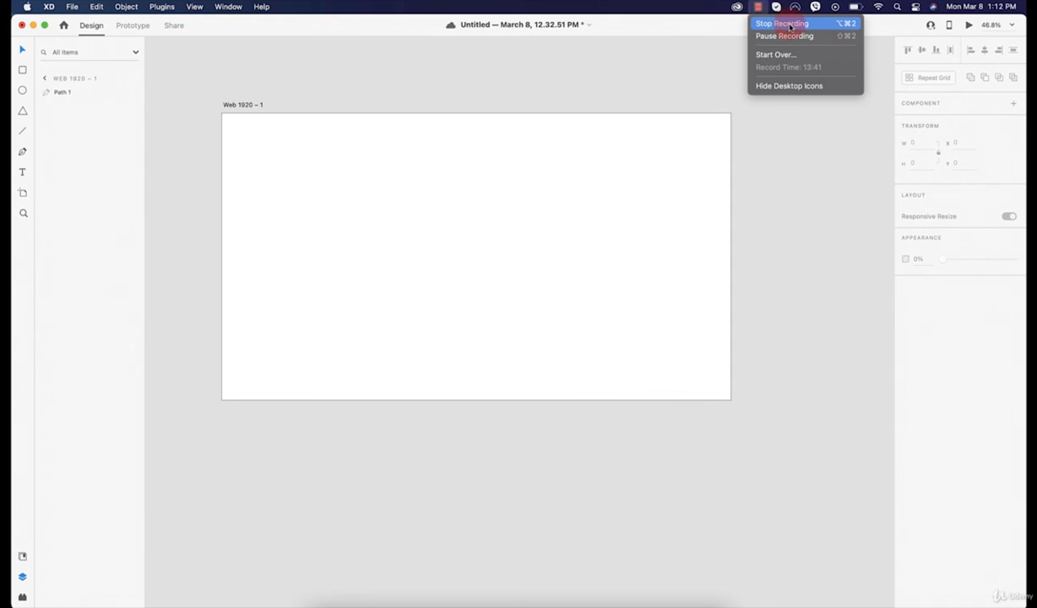